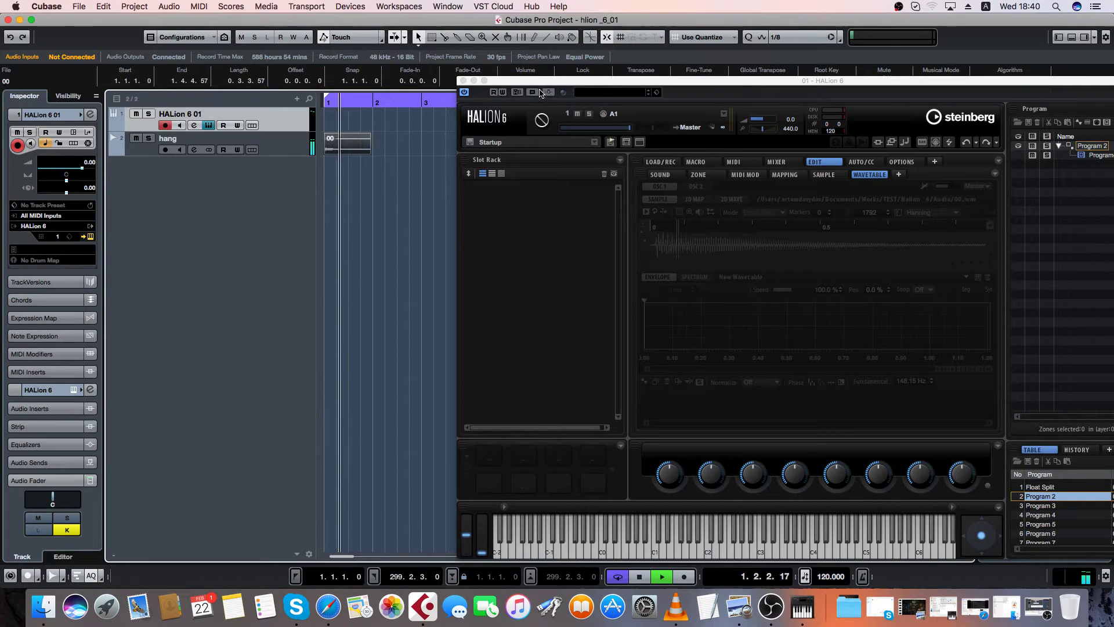
Stop playback and load Program 2 into the first slot of HALion's Slot Rack.
key("space")
left_click_drag(546, 84, 363, 58)
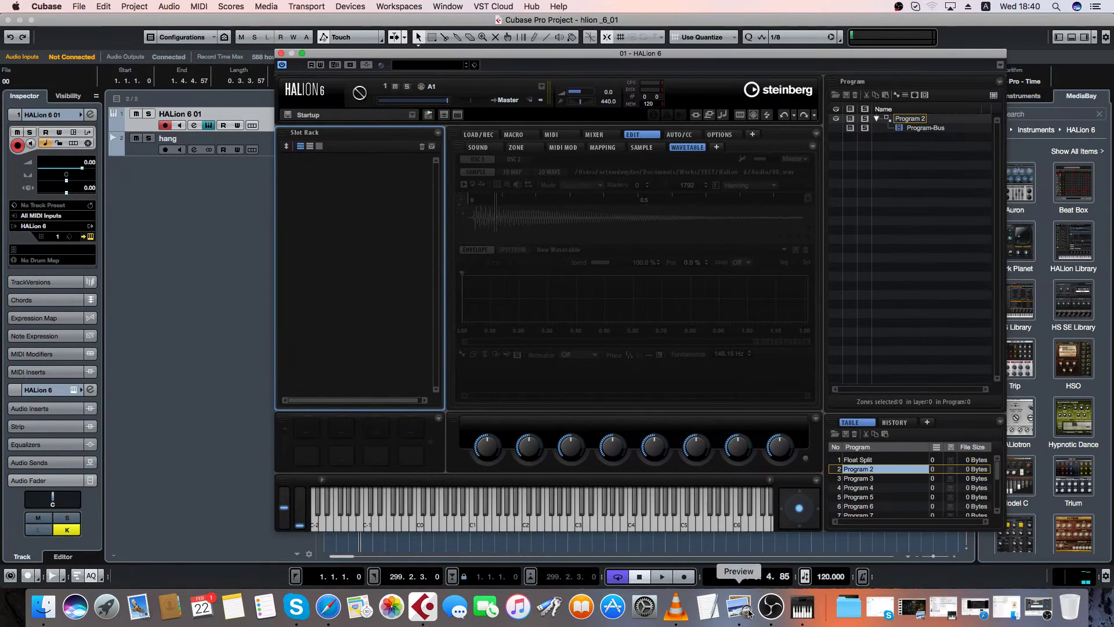
left_click_drag(859, 469, 348, 199)
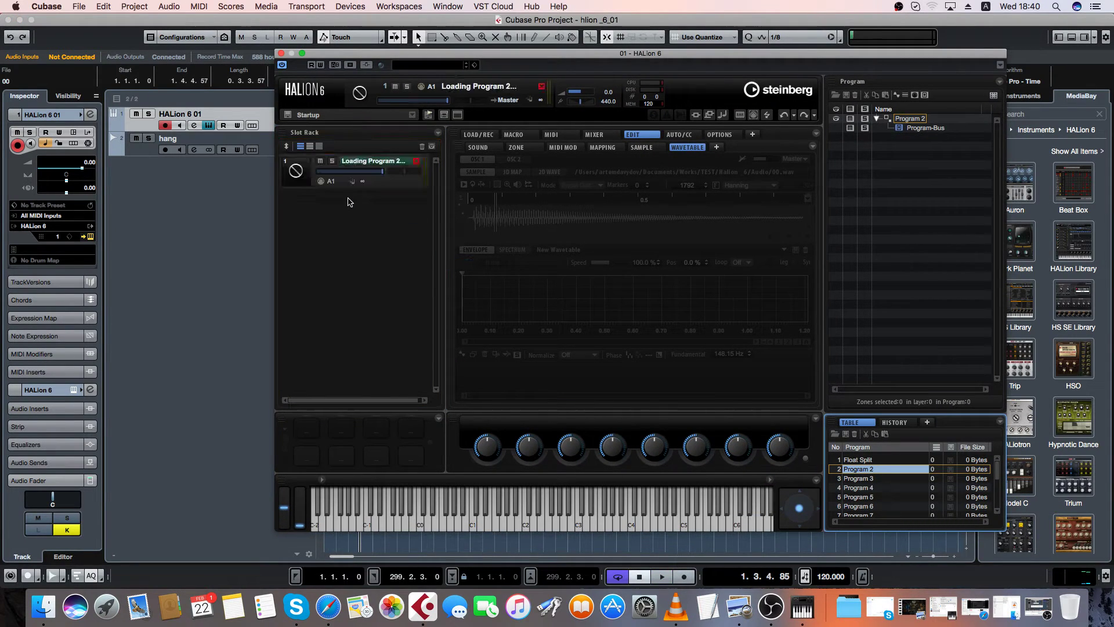
Add a new Wavetable Zone to Program 2.
right_click(908, 121)
mouse_move(935, 165)
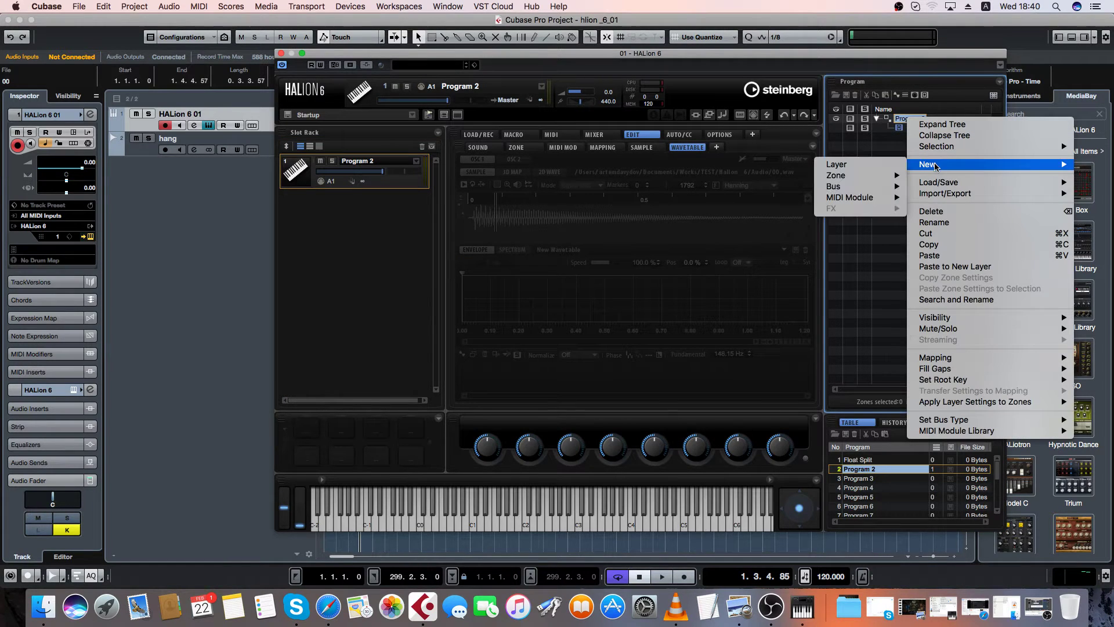
mouse_move(845, 181)
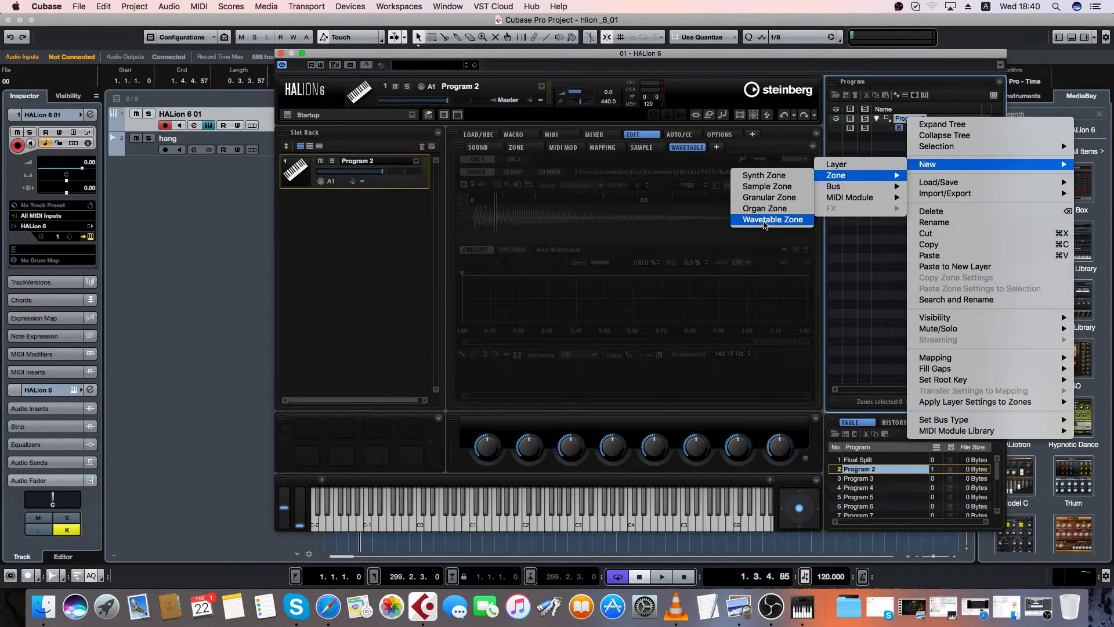
left_click(764, 220)
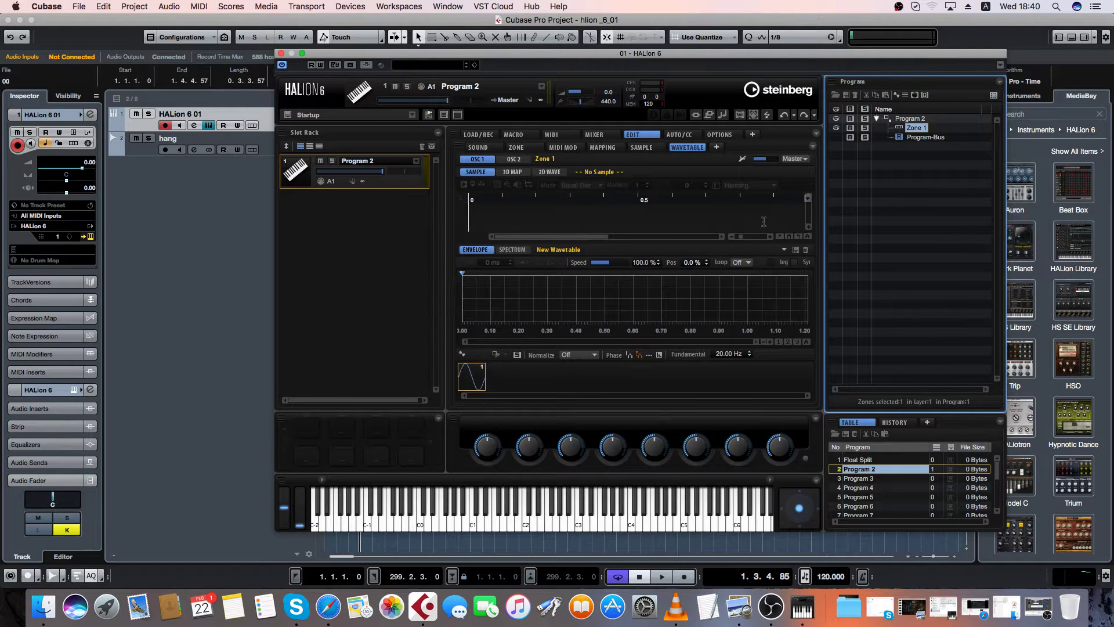
Load the audio event from the hang track as the sample for Zone 1's Oscillator 1.
left_click_drag(398, 58, 570, 65)
left_click_drag(364, 153, 708, 224)
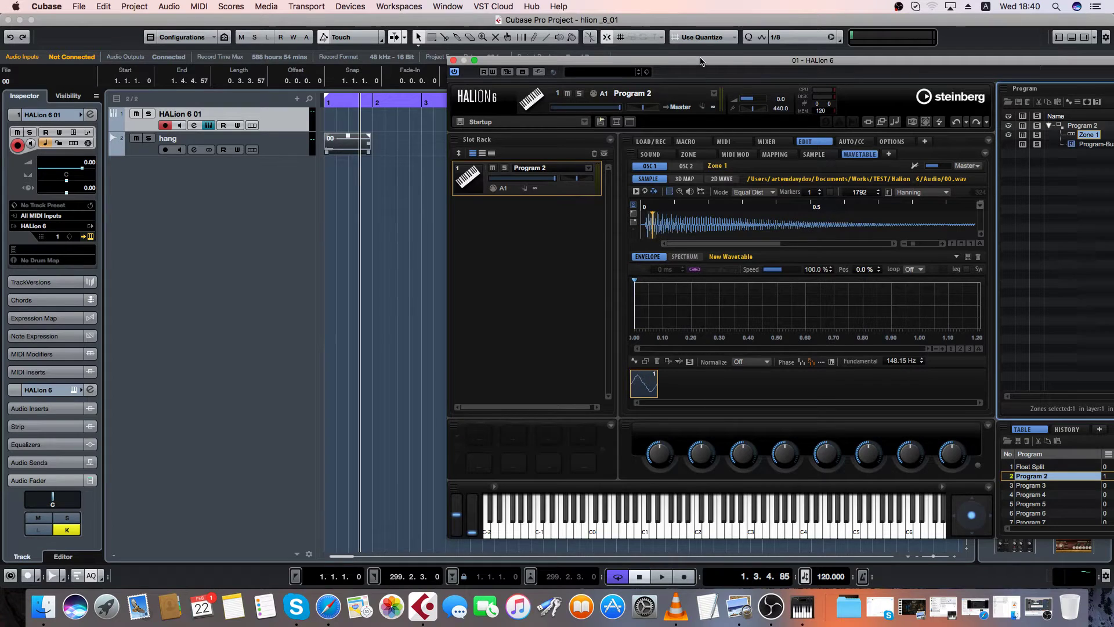
left_click_drag(702, 60, 420, 47)
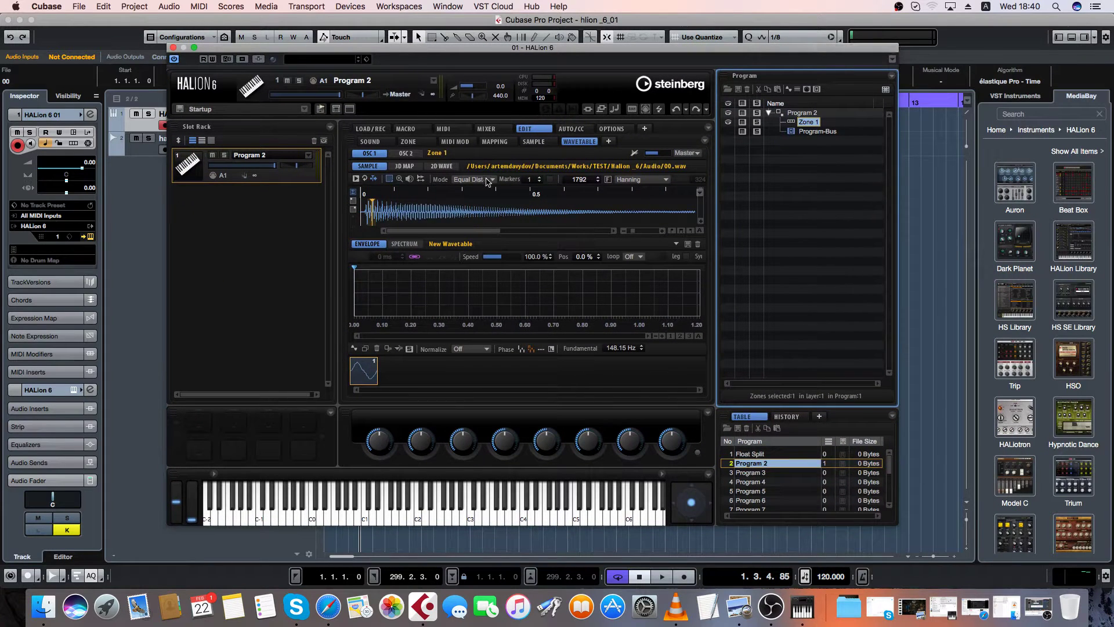
Maximize the HALion window and set the wavetable sample's marker mode to Spectral.
left_click(194, 48)
left_click(195, 48)
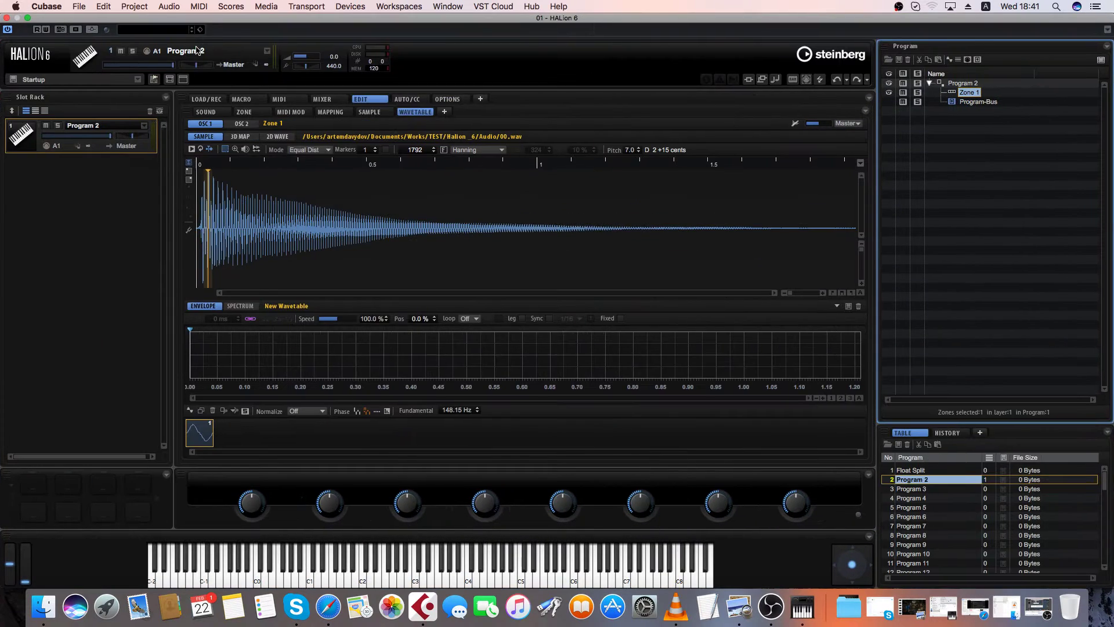
left_click(327, 150)
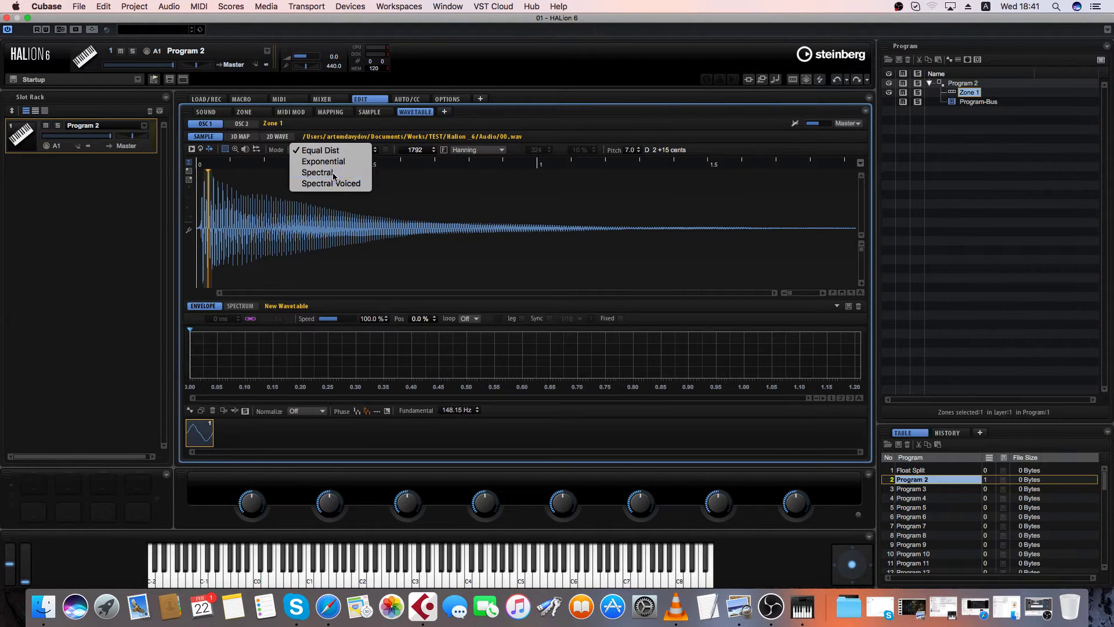
left_click(333, 173)
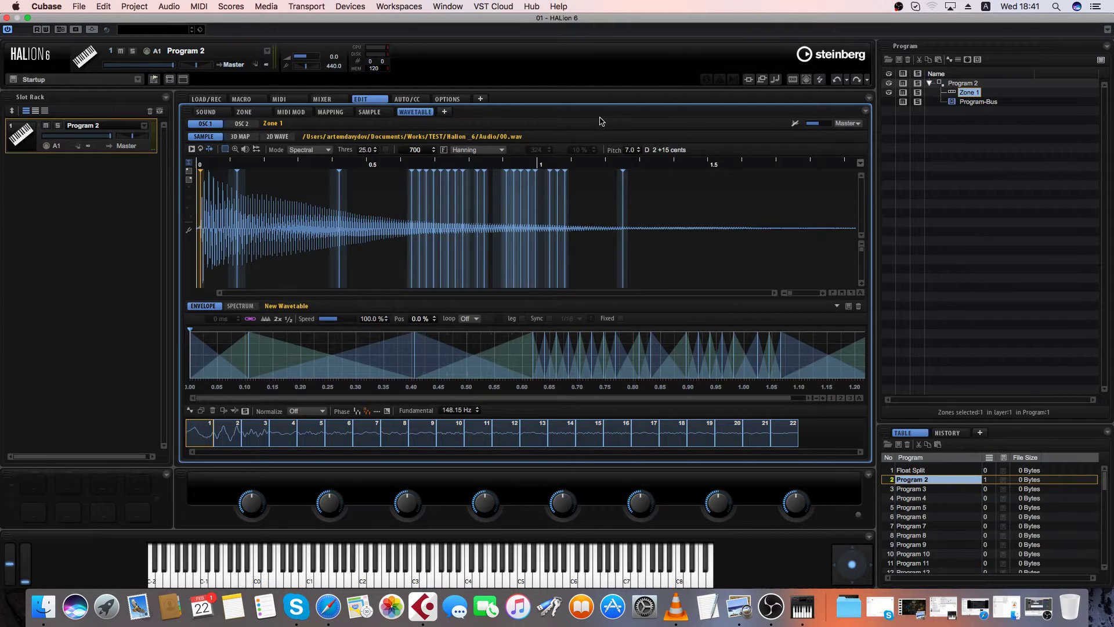
Insert the REVerence reverb in the Master channel's first effect slot.
left_click(323, 100)
left_click(257, 130)
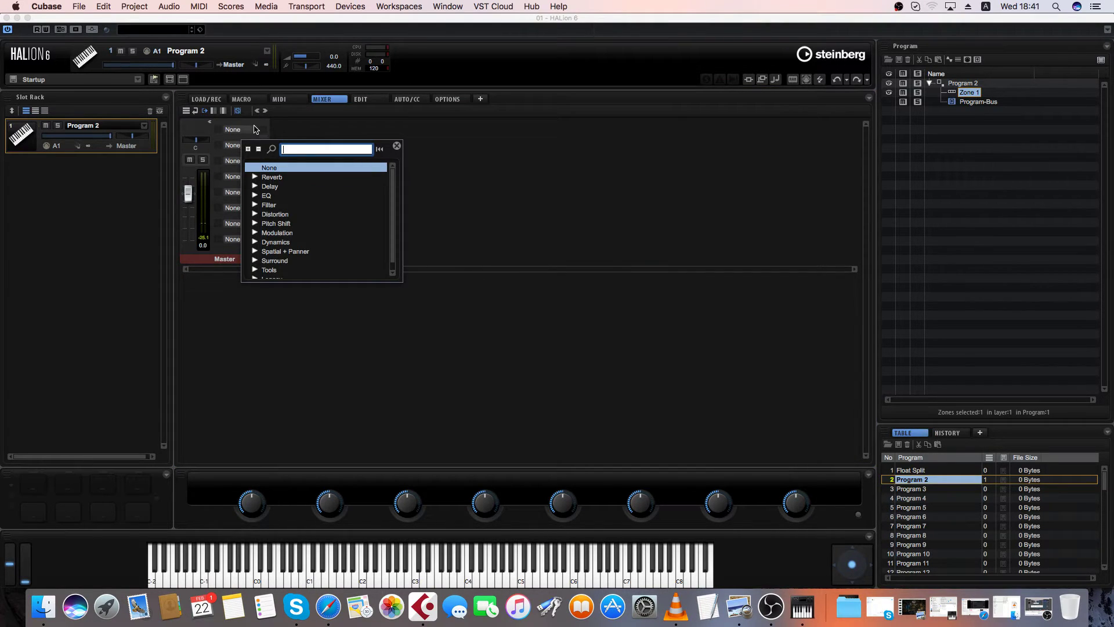
left_click(255, 177)
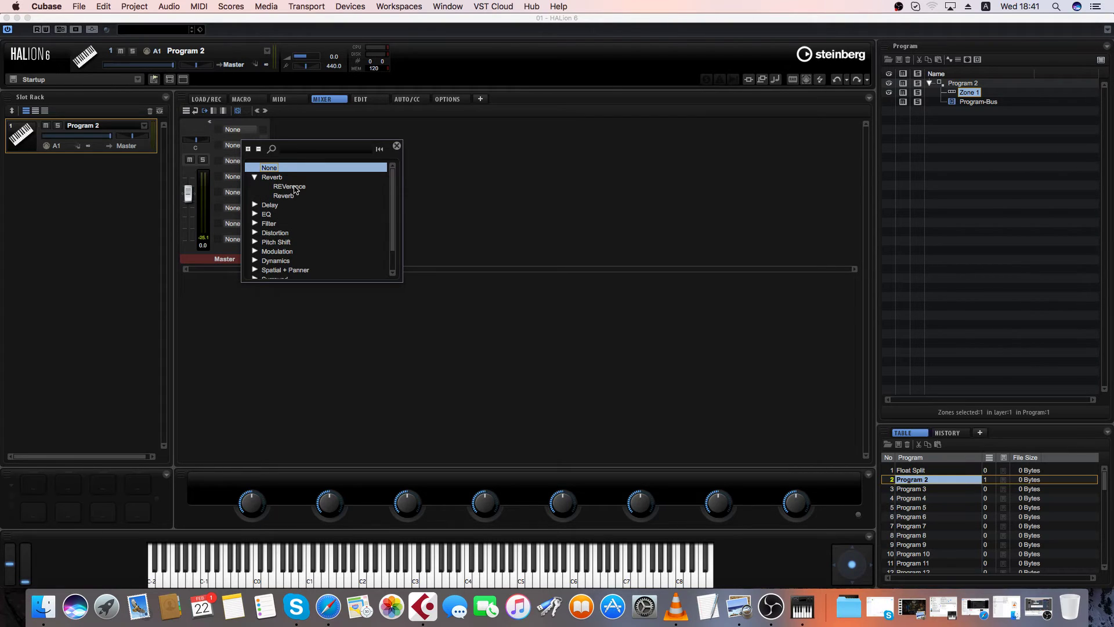
left_click(298, 188)
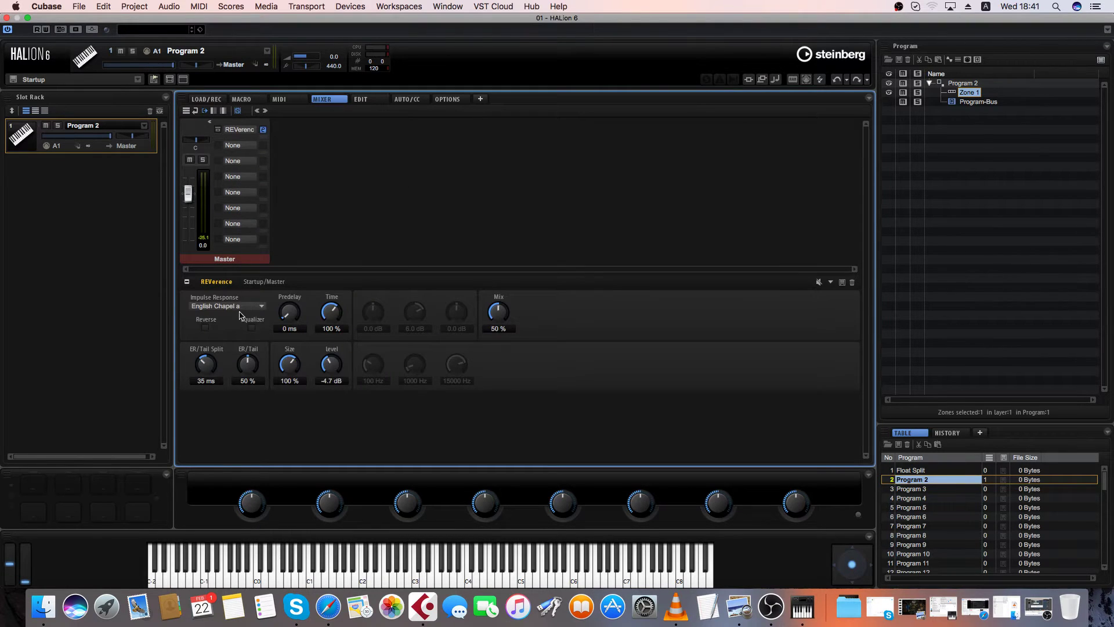
Set the REVerence impulse response to Tunnel from the Others category.
left_click(260, 306)
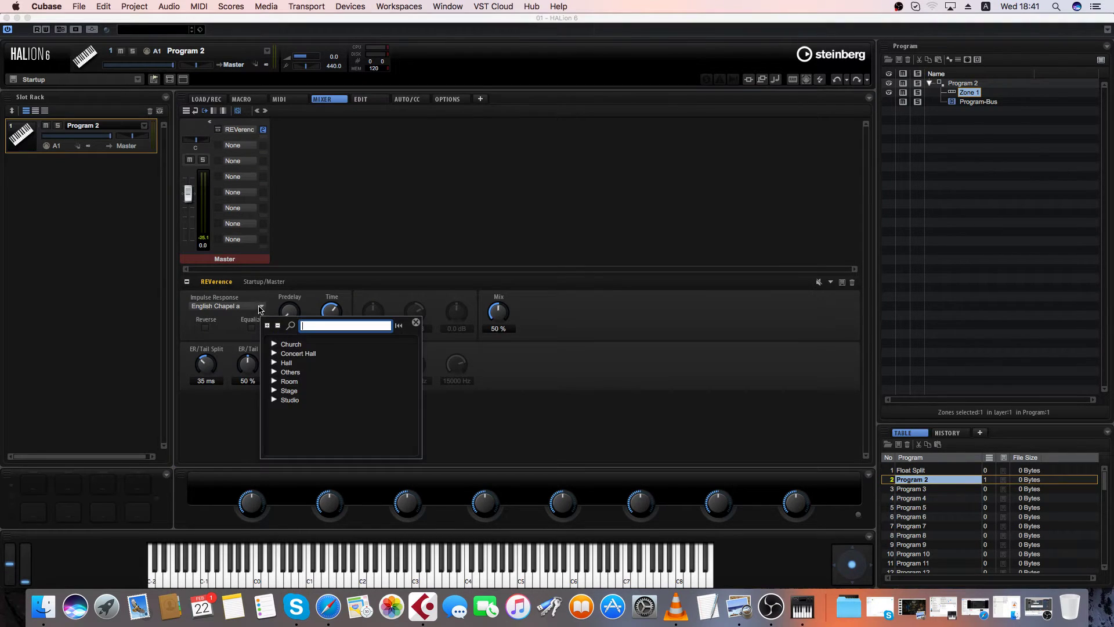
left_click(274, 372)
left_click(274, 372)
left_click(274, 372)
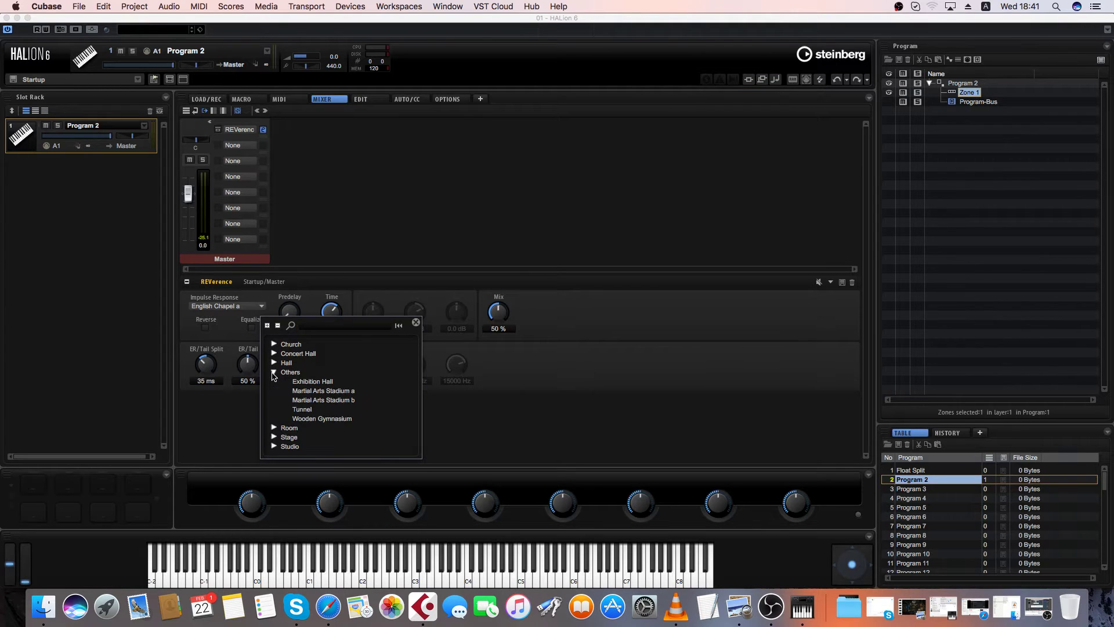
left_click(300, 410)
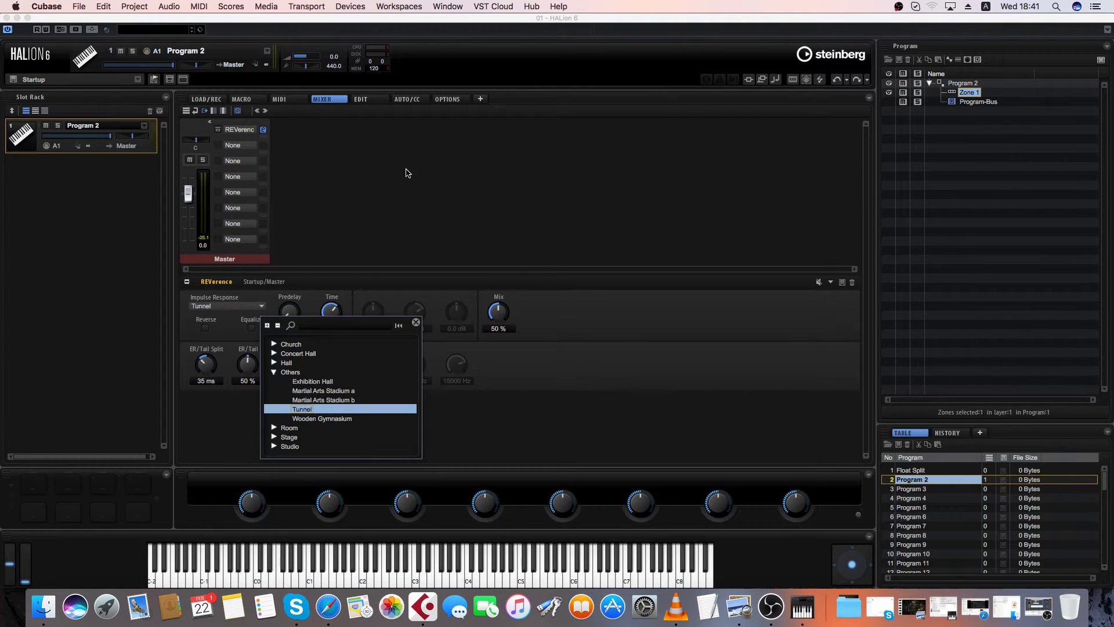
double_click(299, 409)
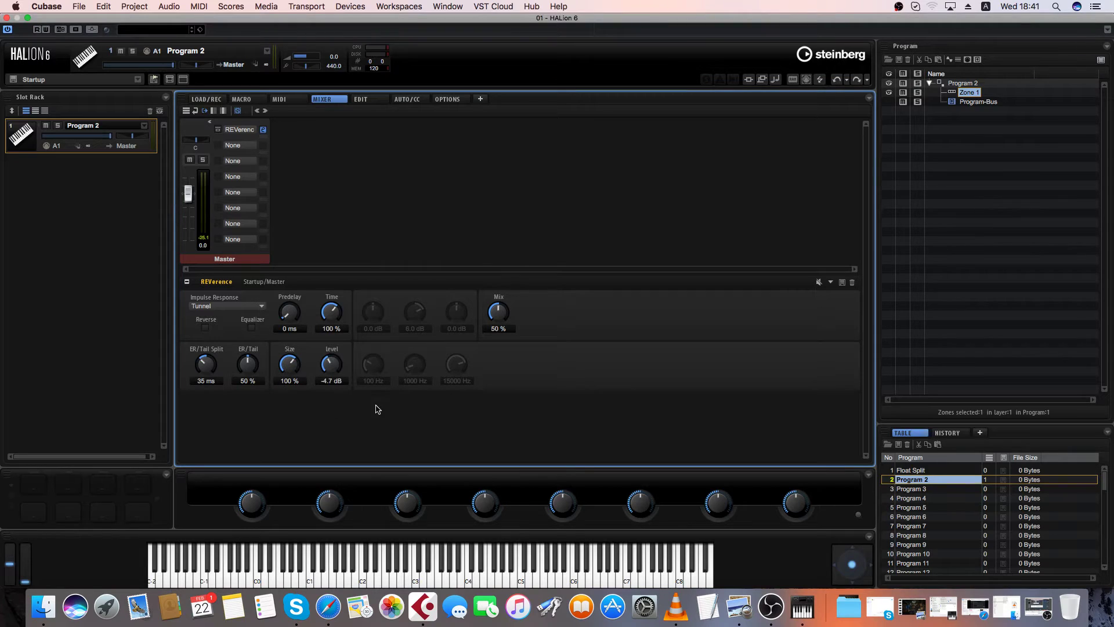
Set REVerence to 122 ms predelay, 104 % time, 77 ms ER/Tail split, 79 % ER/Tail, 108 % size and -2.6 dB level.
left_click_drag(248, 370, 210, 326)
left_click_drag(279, 318, 295, 289)
left_click_drag(494, 315, 495, 308)
left_click_drag(326, 376, 295, 364)
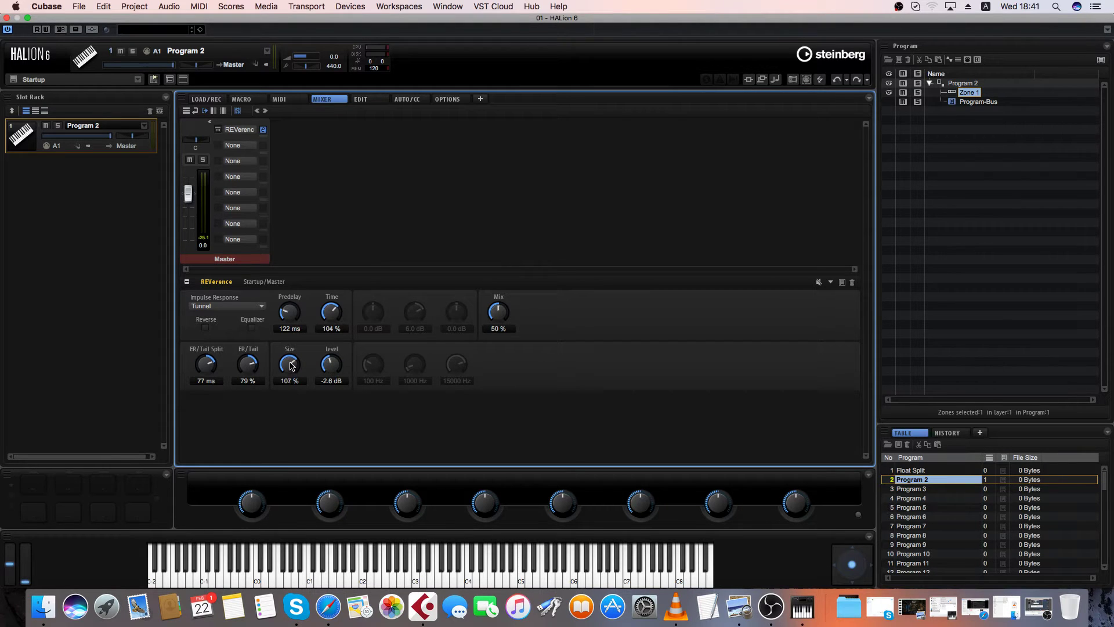
Insert a Multi Delay in the Master channel's second effect slot.
left_click(246, 145)
left_click(259, 197)
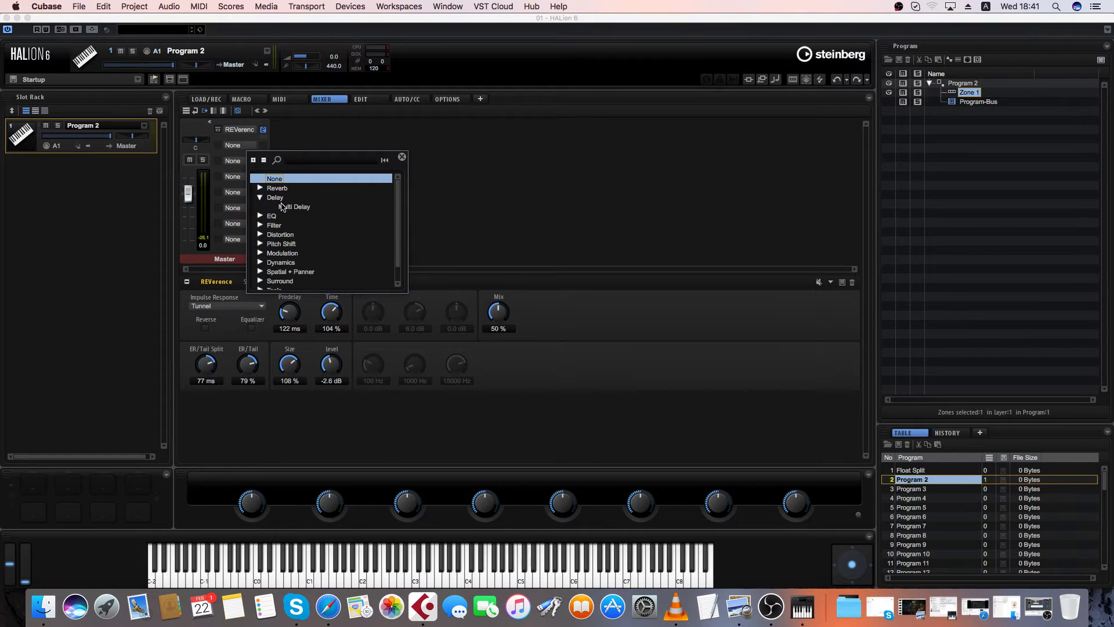
double_click(282, 207)
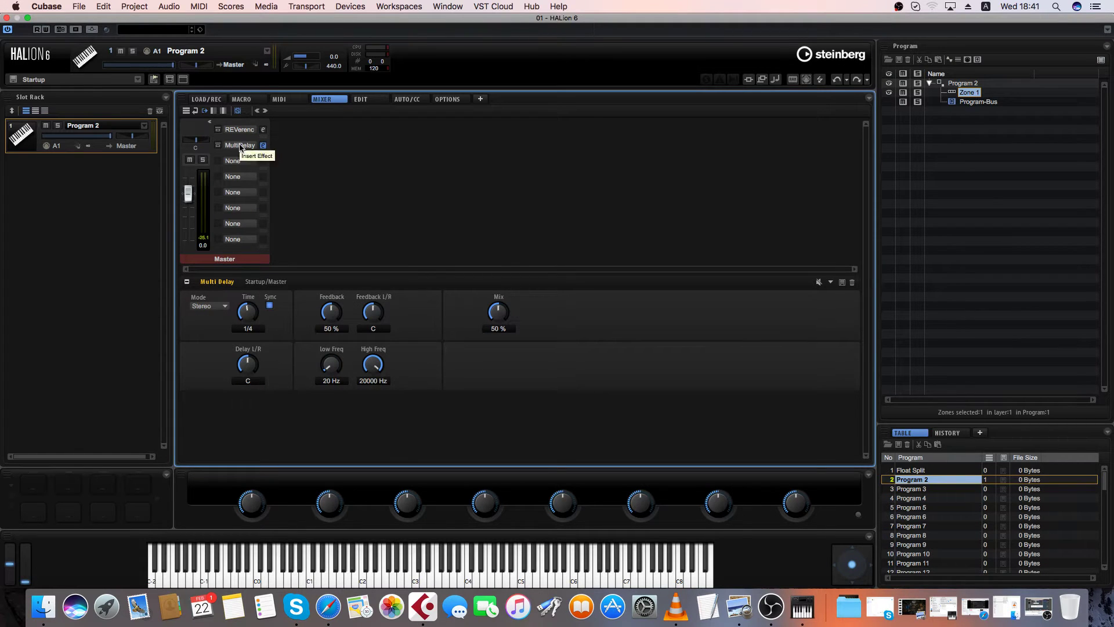
Set the Multi Delay to Ping-Pong mode with a high frequency of 4420 Hz and a low frequency of 238 Hz.
left_click(216, 307)
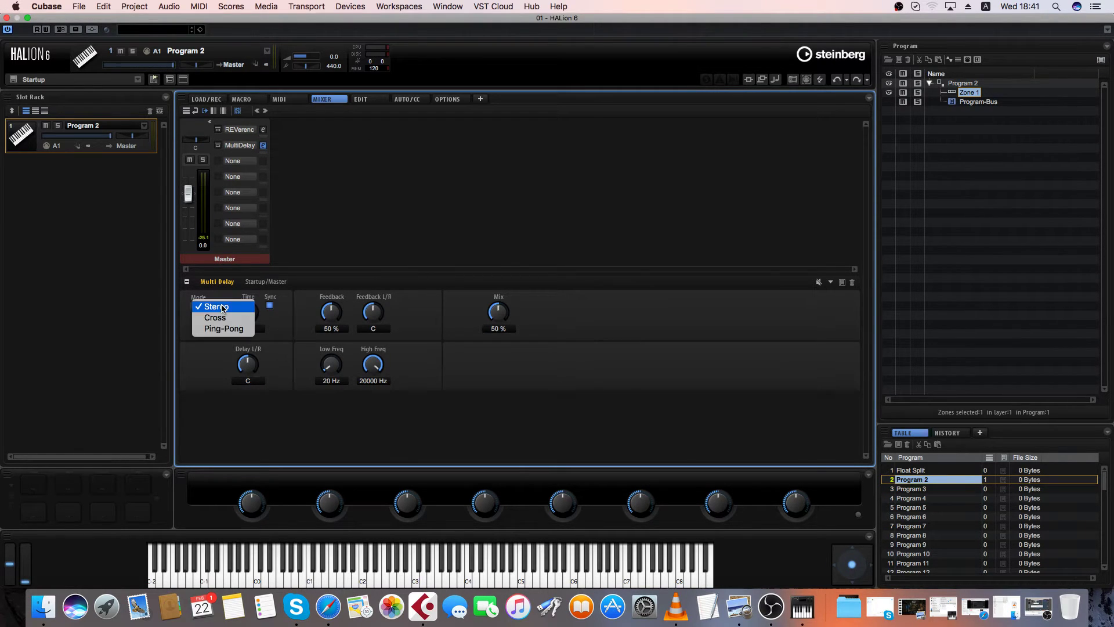
left_click(220, 329)
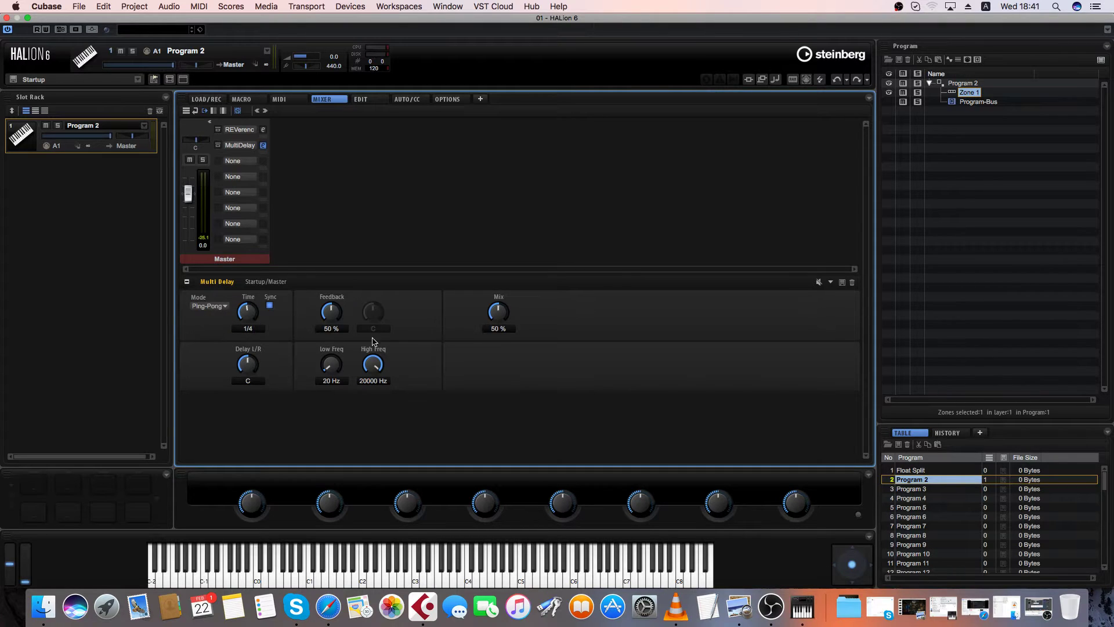
left_click_drag(372, 364, 376, 462)
left_click_drag(331, 388, 328, 337)
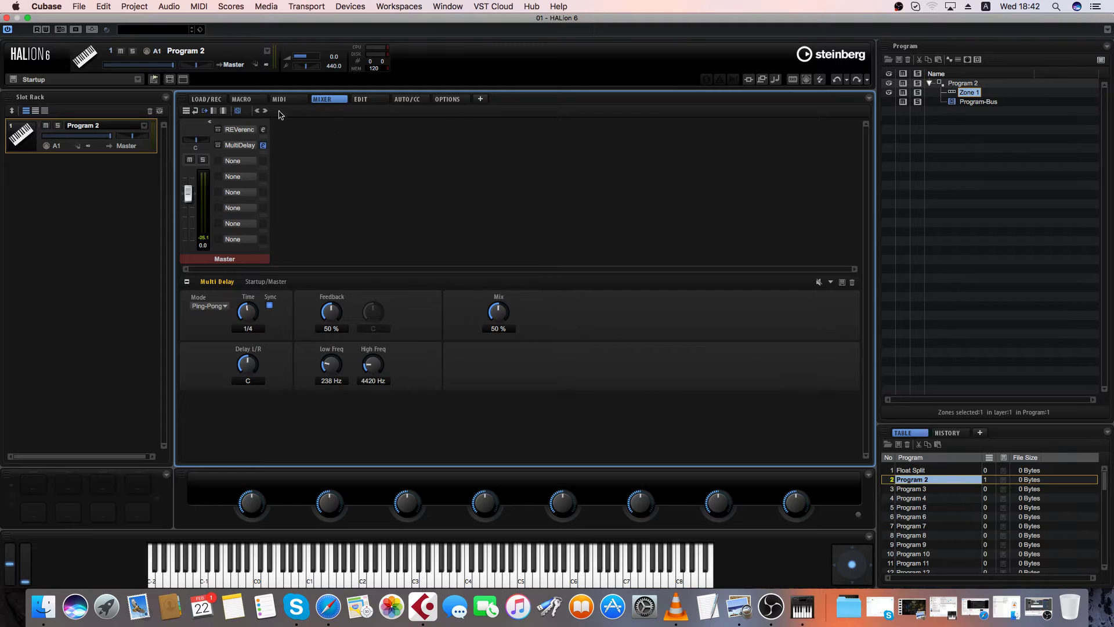
Insert a Chorus in the Master channel's third effect slot.
left_click(246, 163)
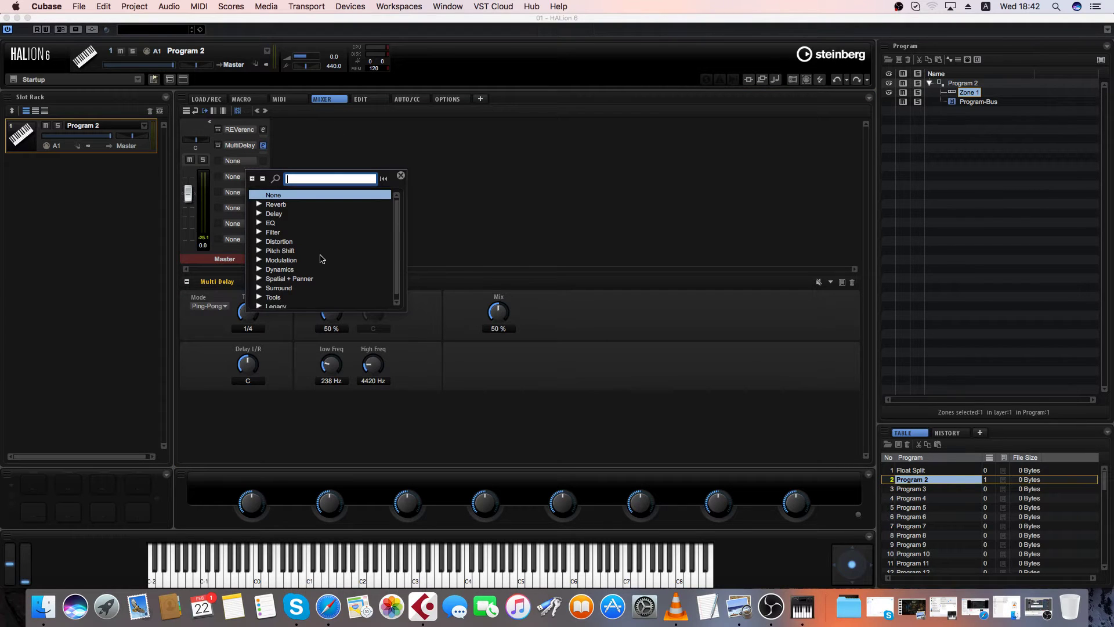
scroll(320, 261, "down", 1)
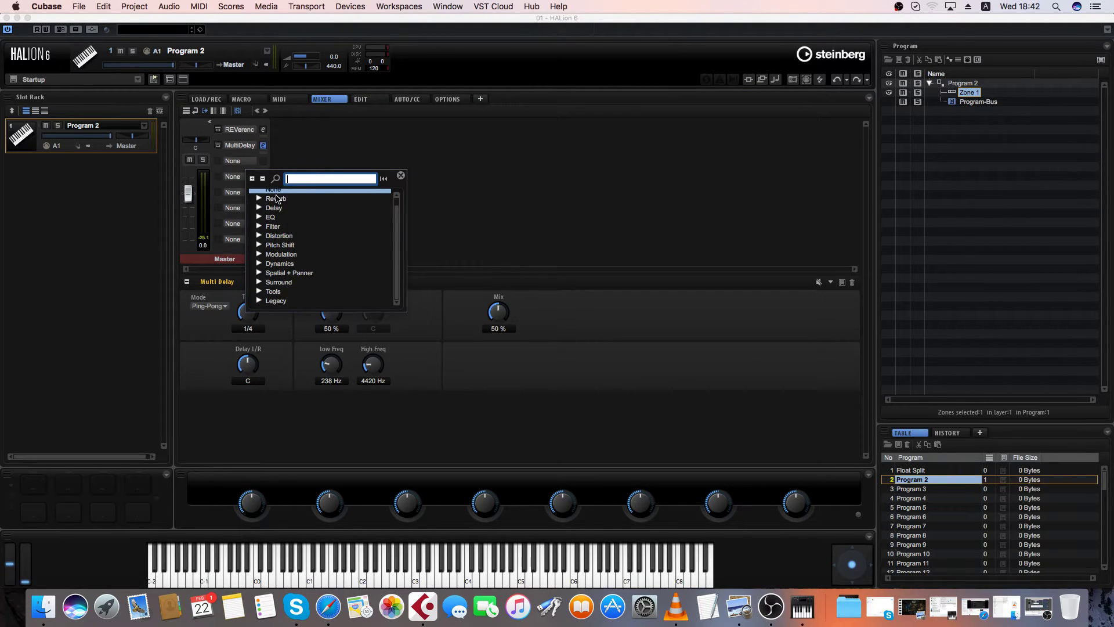
left_click(259, 254)
left_click(278, 264)
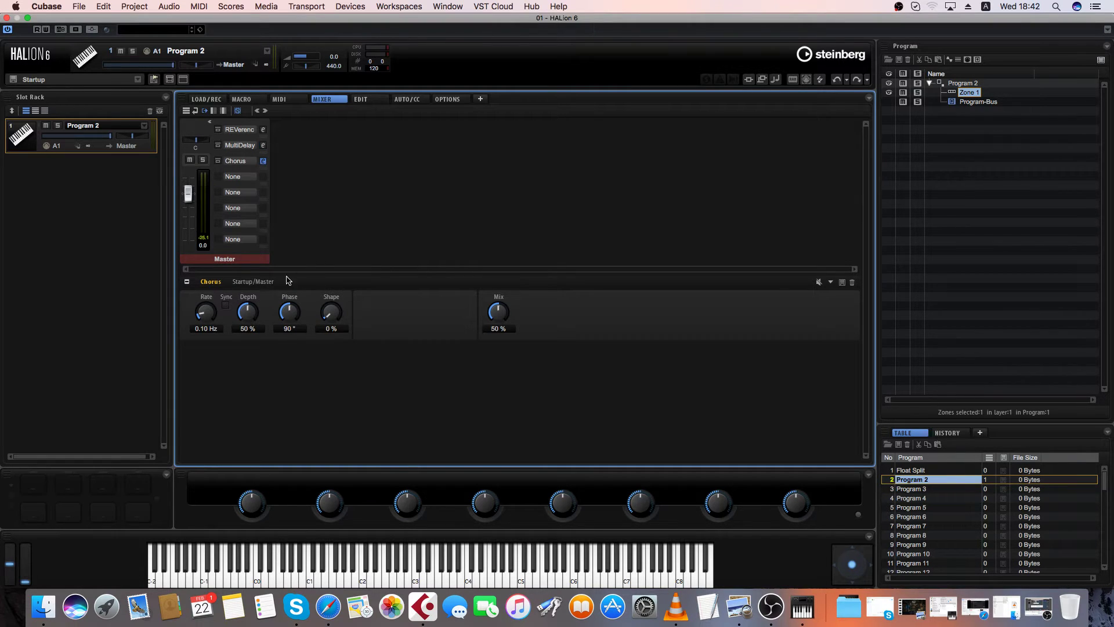
Turn on tempo sync for the Chorus rate and set its depth to 39 %.
left_click(226, 305)
mouse_move(246, 318)
left_mouse_down()
mouse_move(248, 308)
mouse_move(248, 324)
left_mouse_up()
Open Zone 1's zone parameters and bring up the complete Wavetable oscillator section.
left_click(369, 100)
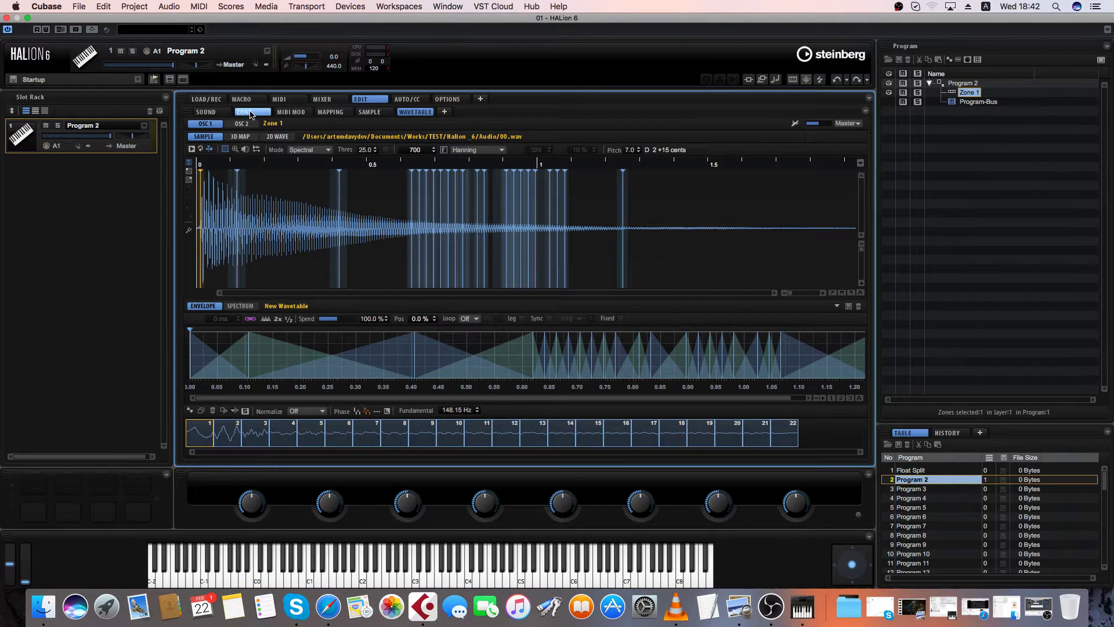
left_click(251, 113)
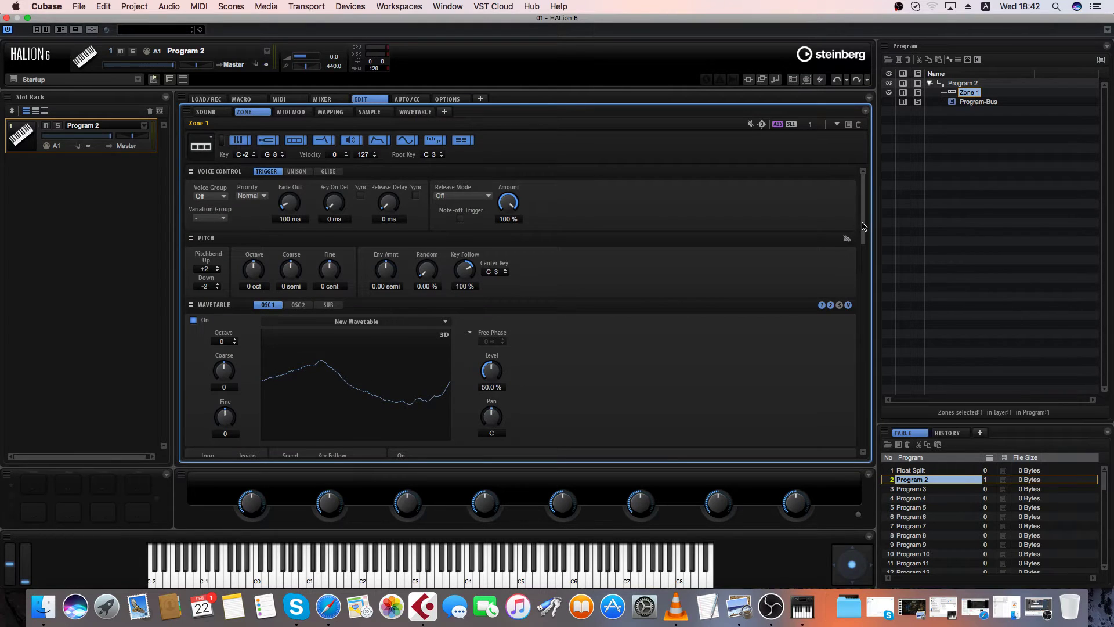
left_click_drag(863, 226, 865, 237)
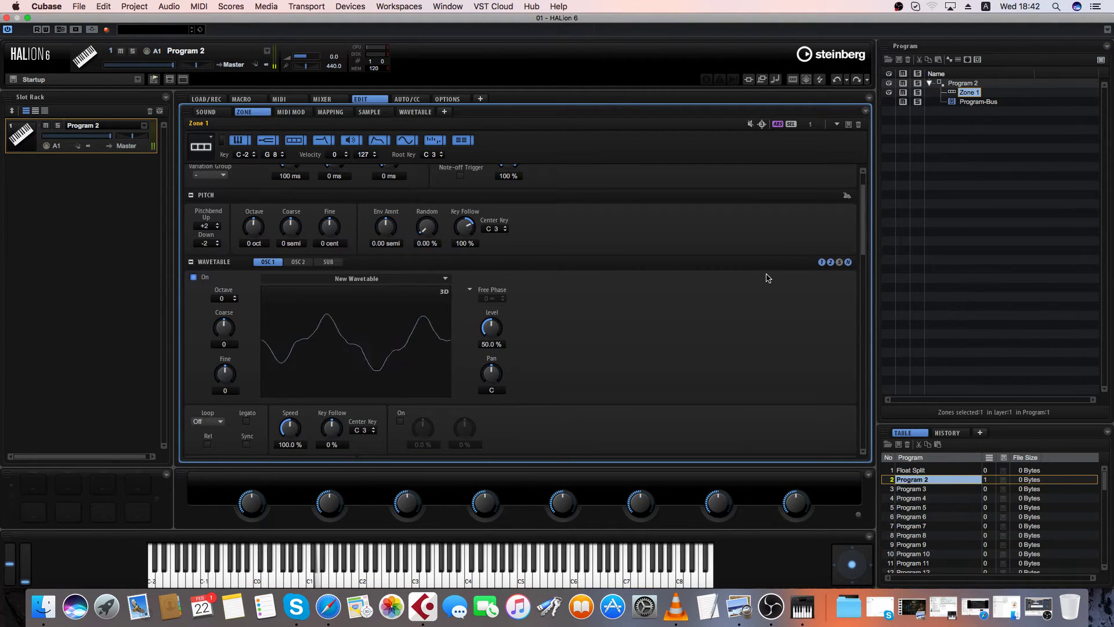
left_click_drag(864, 249, 861, 261)
scroll(860, 261, "down", 3)
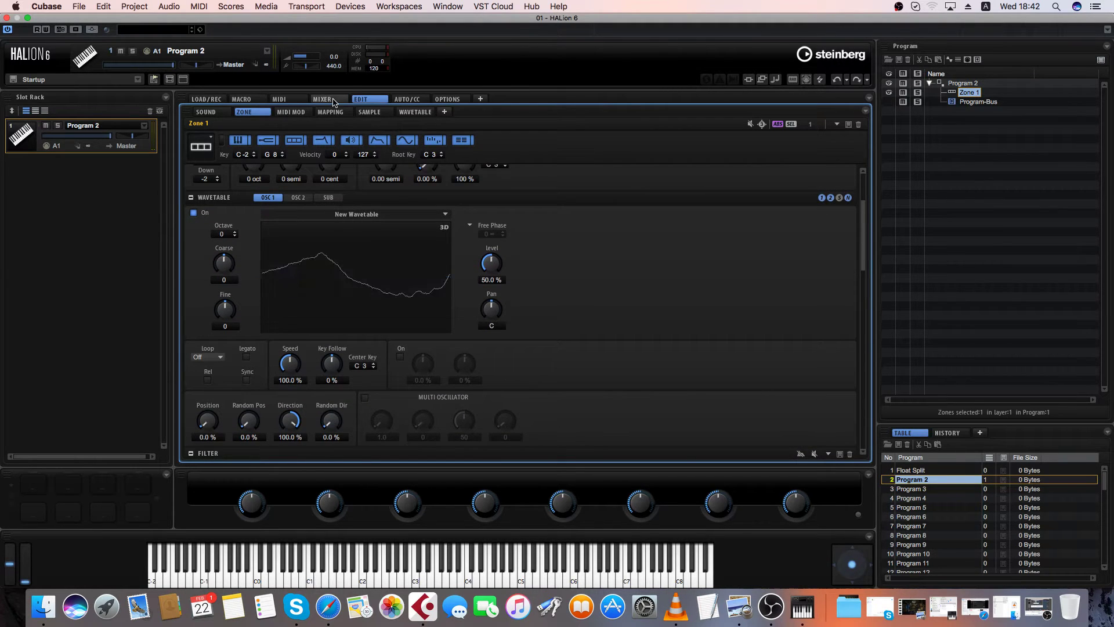
Readjust the depth of the Chorus on the Master channel.
left_click(335, 101)
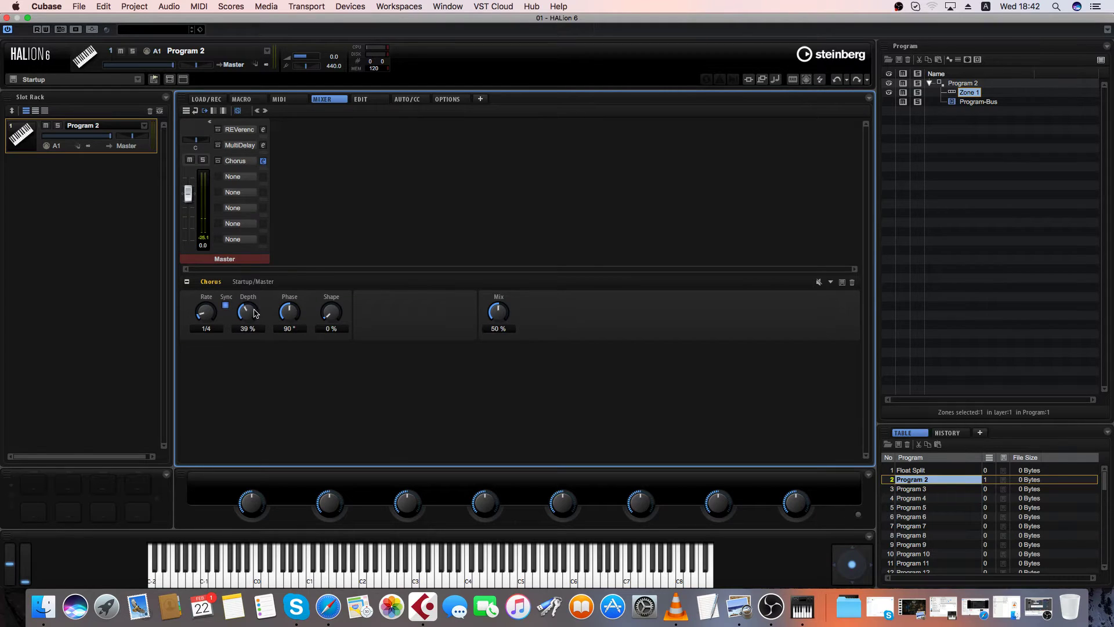
mouse_move(248, 313)
left_mouse_down()
mouse_move(248, 327)
mouse_move(260, 318)
left_mouse_up()
Set Zone 1's Oscillator 1 wavetable speed to 52.3 %, then enable Formant and set it to 54.0 %.
left_click(288, 100)
left_click(361, 99)
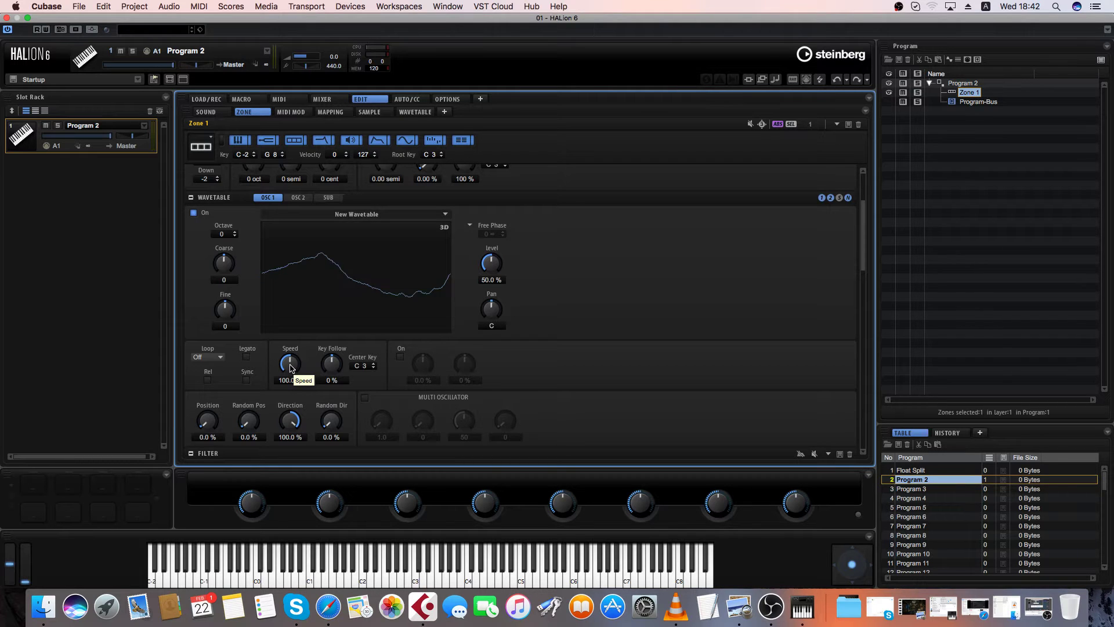
left_click_drag(292, 368, 302, 377)
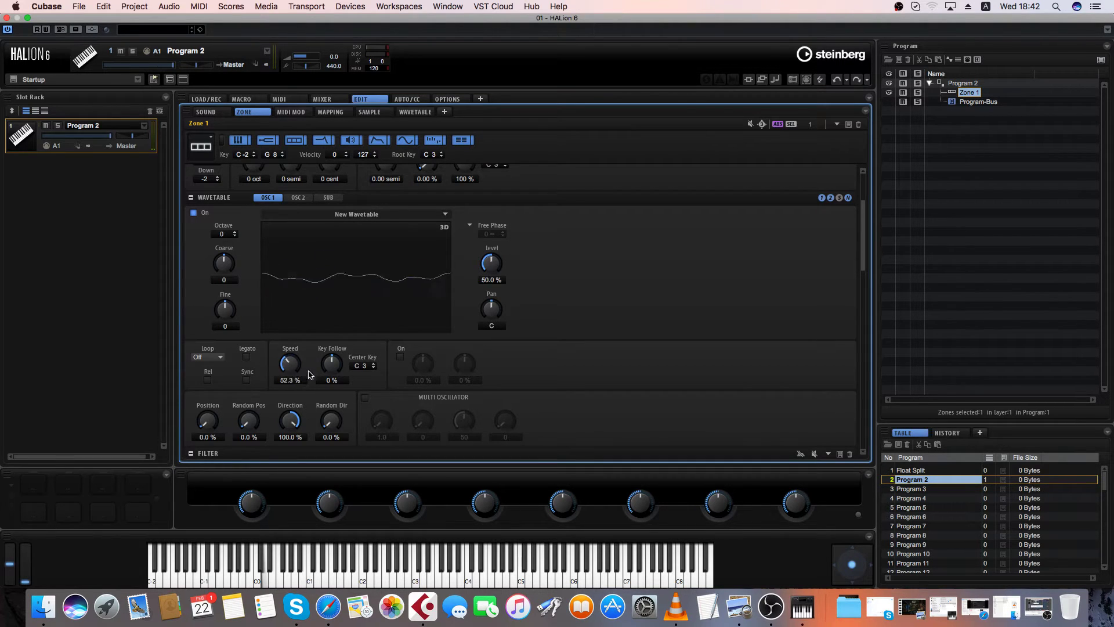
left_click(400, 357)
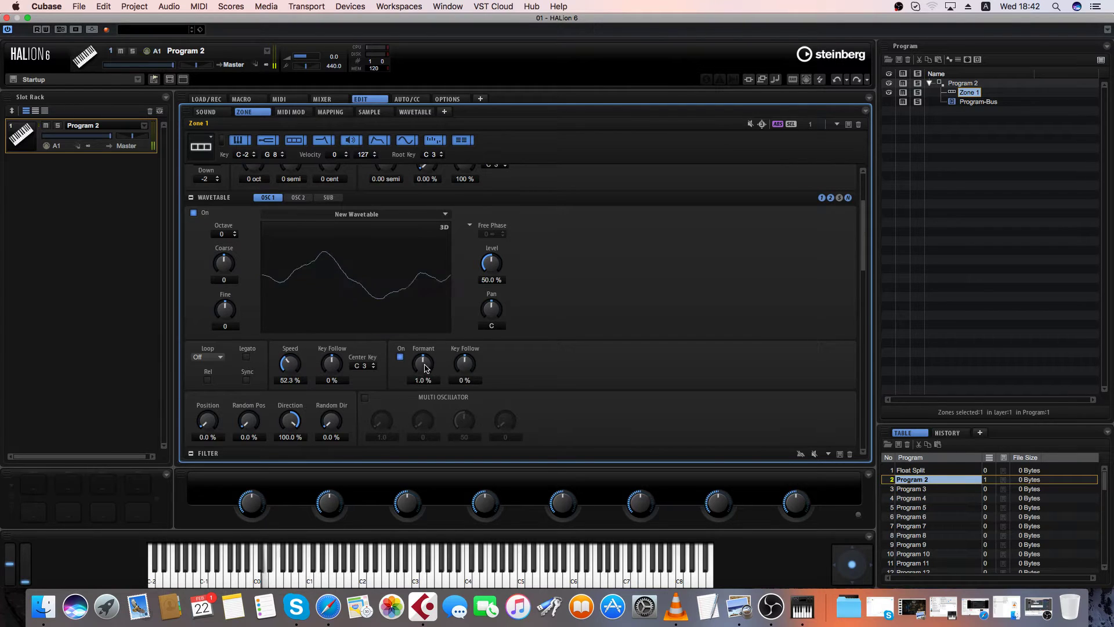
left_click_drag(427, 367, 422, 334)
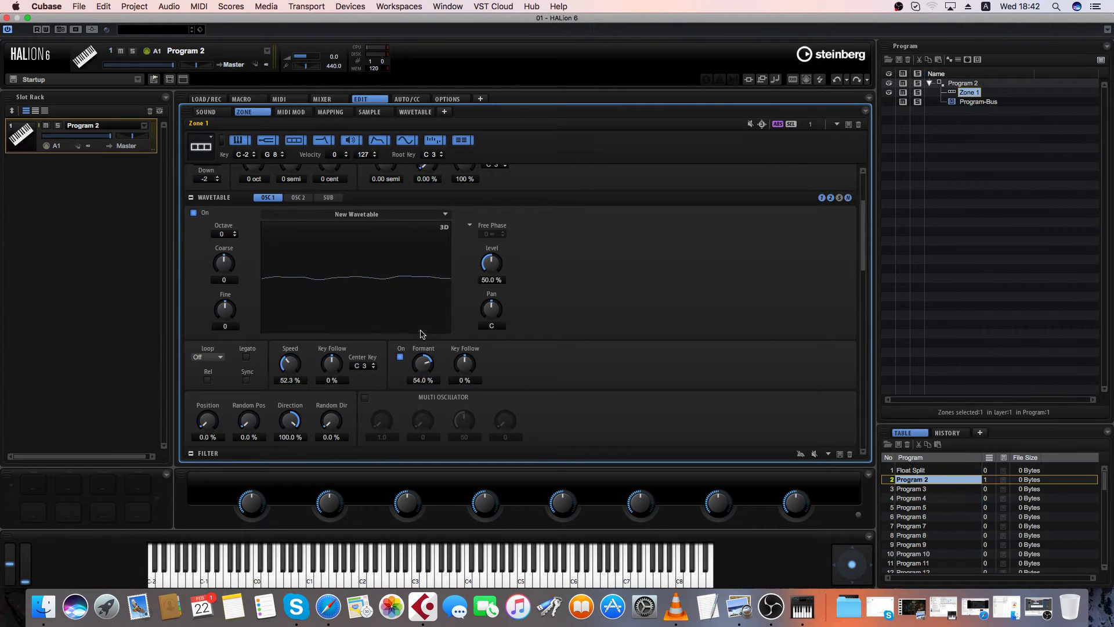
Turn on Oscillator 1's wavetable loop, lower its speed to 15.0 % and set the formant to -24.0 %.
left_click(208, 357)
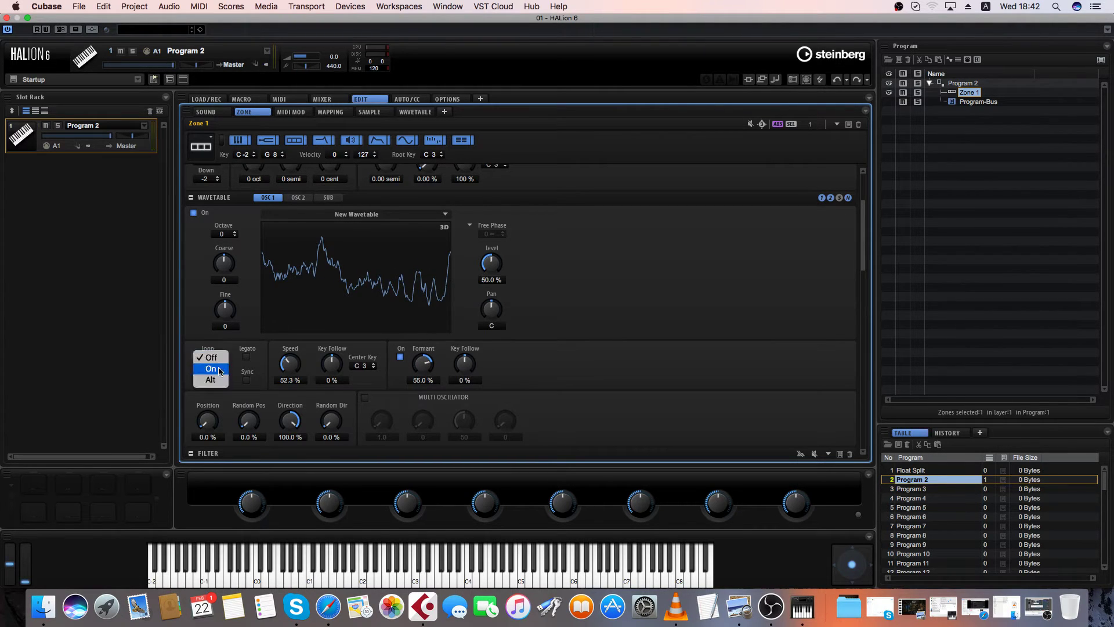
left_click(204, 366)
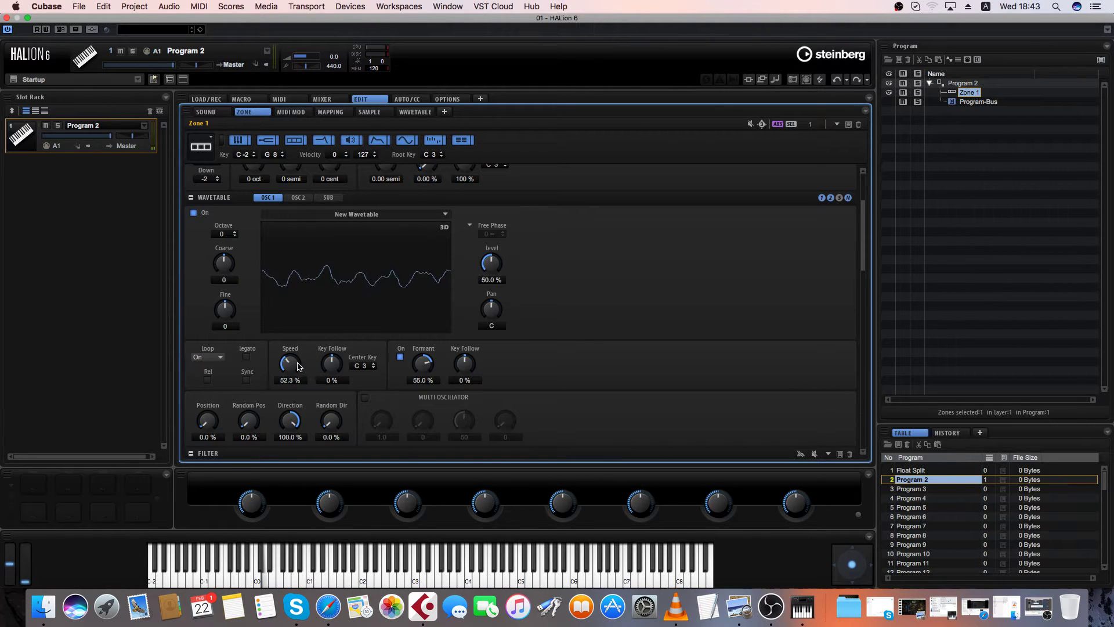
left_click_drag(303, 378, 293, 381)
left_click_drag(422, 367, 428, 422)
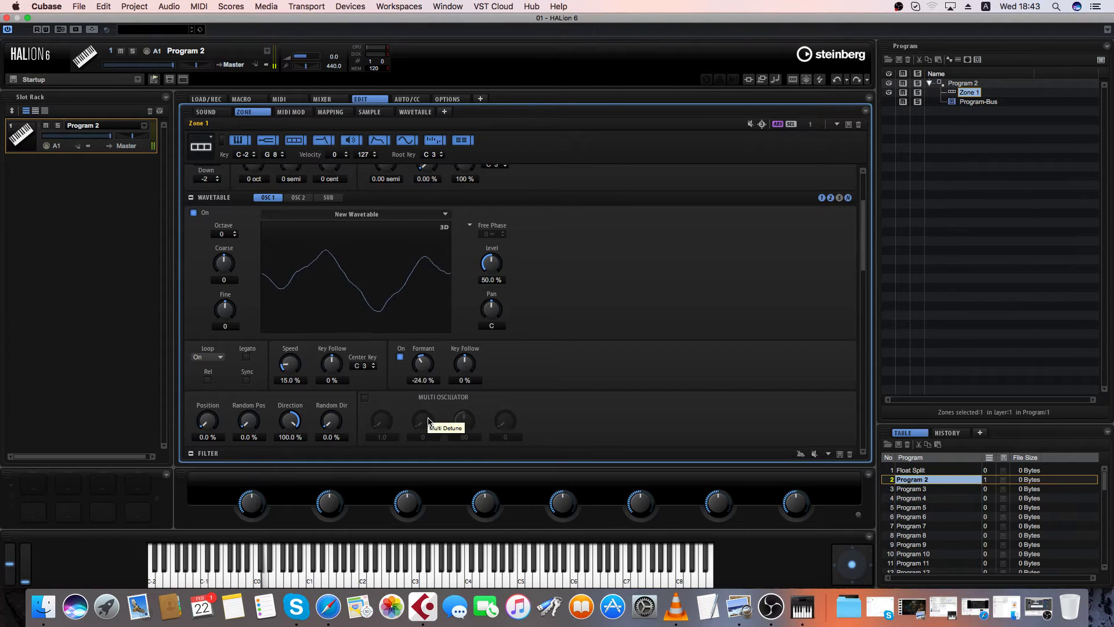
Enable Multi Oscillator with number 4.7 and detune 33, and set Oscillator 1's formant to 18.0 % and speed to 30.1 %.
left_click(366, 398)
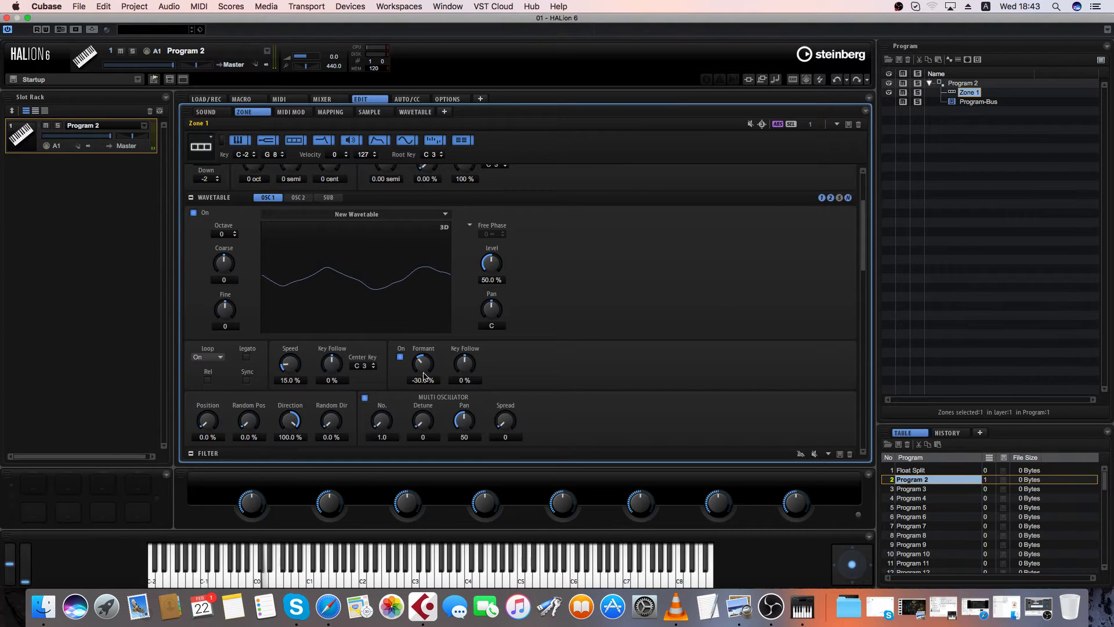
left_click_drag(425, 376, 427, 338)
left_click_drag(390, 423, 382, 380)
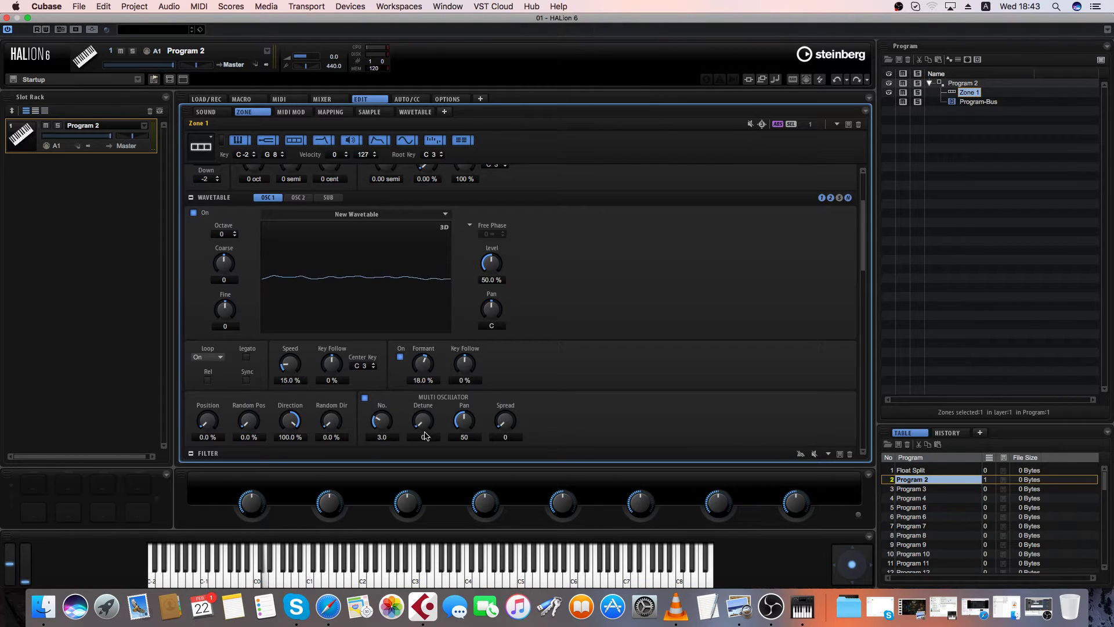
left_click_drag(425, 435, 383, 401)
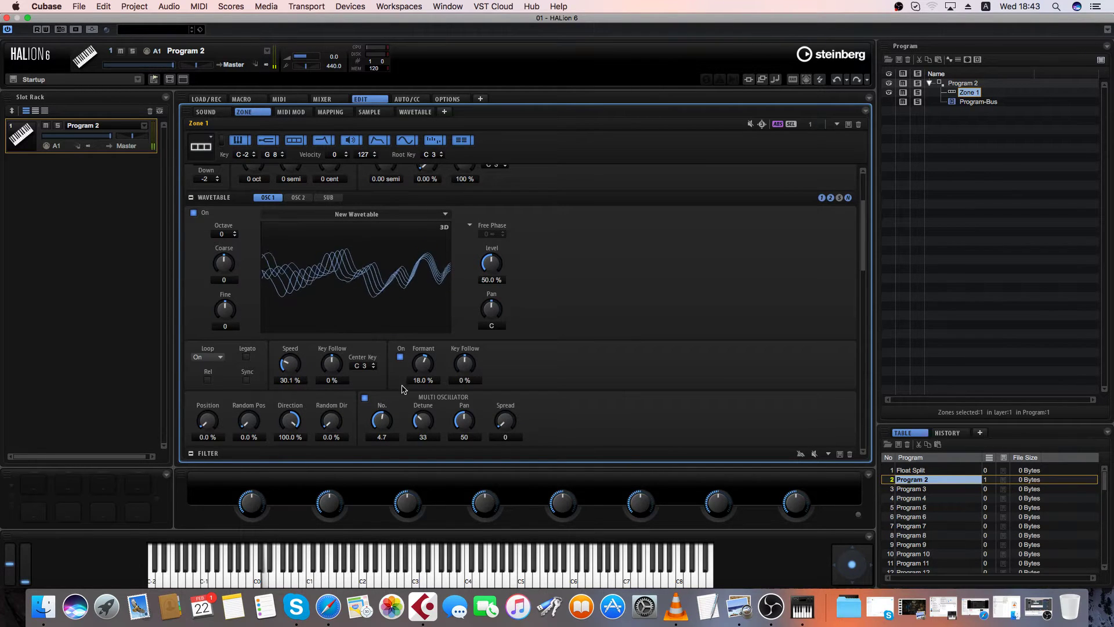
Sweep Oscillator 1's formant up and back down to -41.0 %, and set the wavetable speed to 21.8 %.
left_click_drag(424, 368, 426, 345)
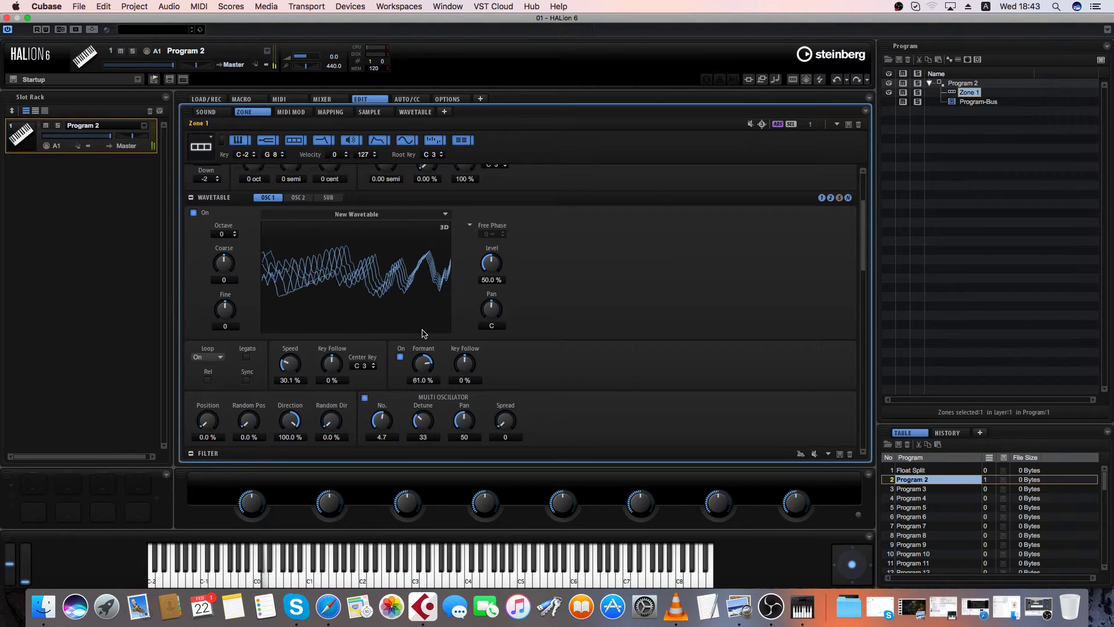
scroll(288, 364, "up", 3)
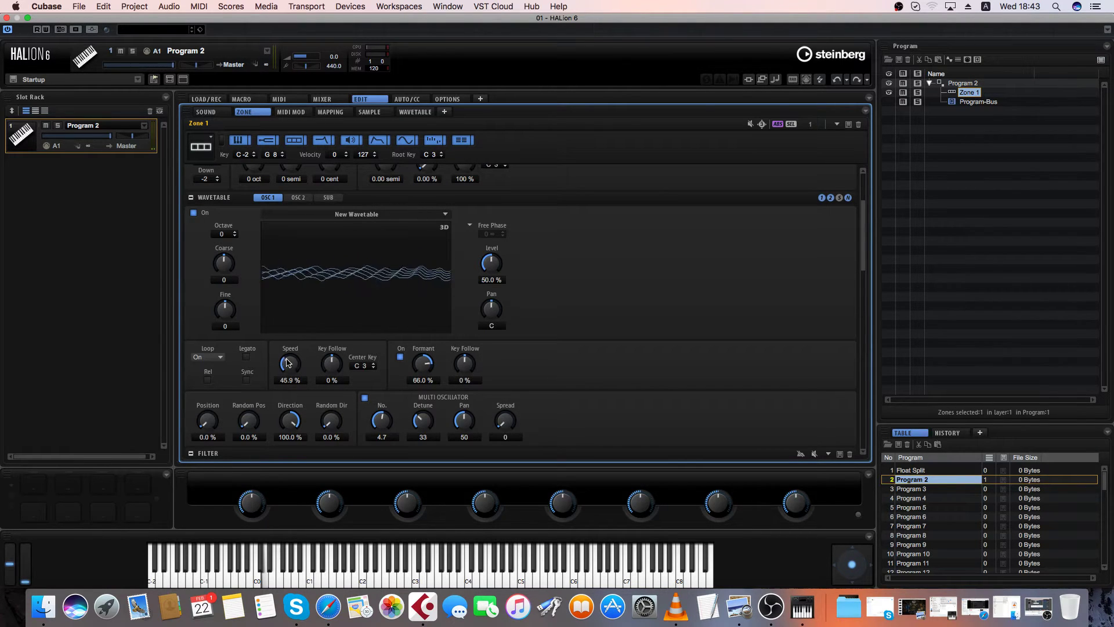
left_click_drag(428, 369, 422, 423)
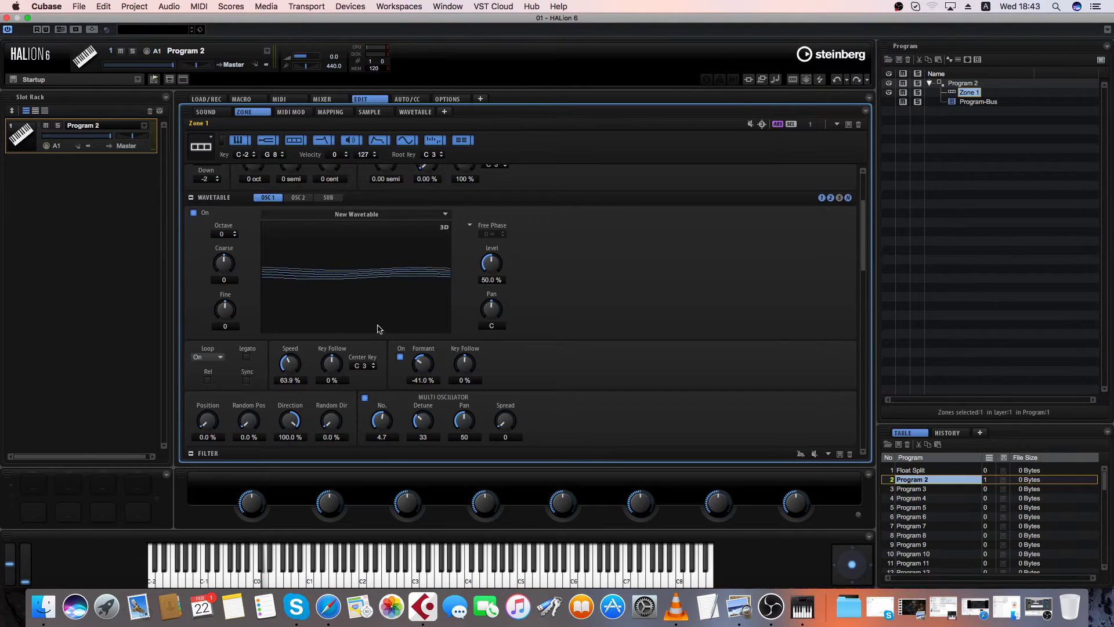
left_click_drag(293, 368, 293, 388)
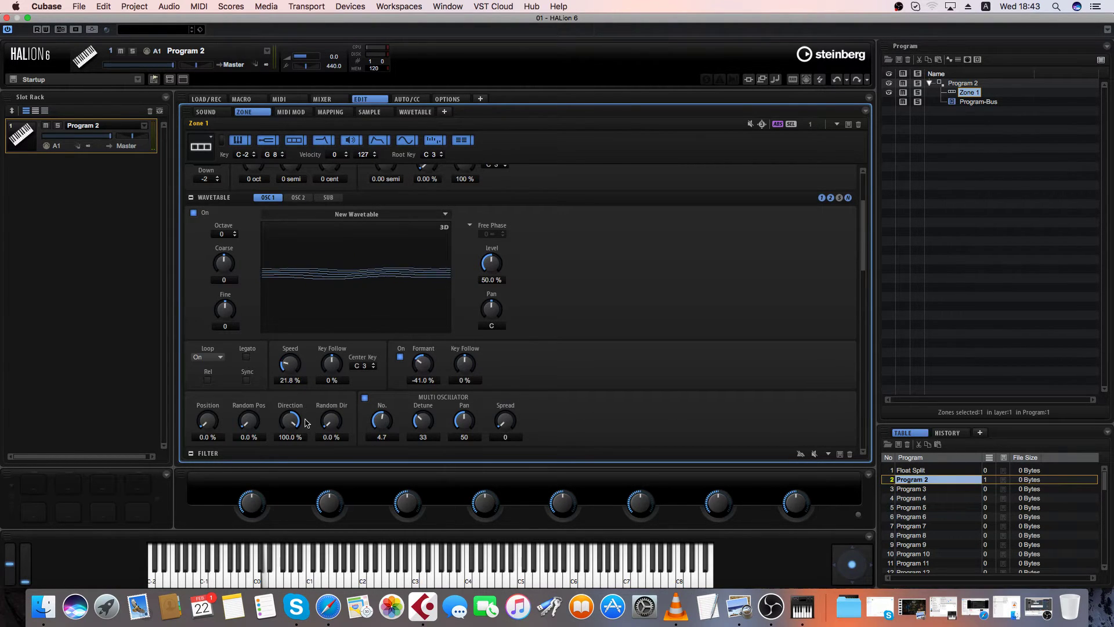
Set Oscillator 1's position to 19.0 %, random position to 27.0 %, direction to 76.0 % and formant to 24.0 %.
left_click_drag(211, 424, 301, 447)
scroll(552, 376, "down", 1)
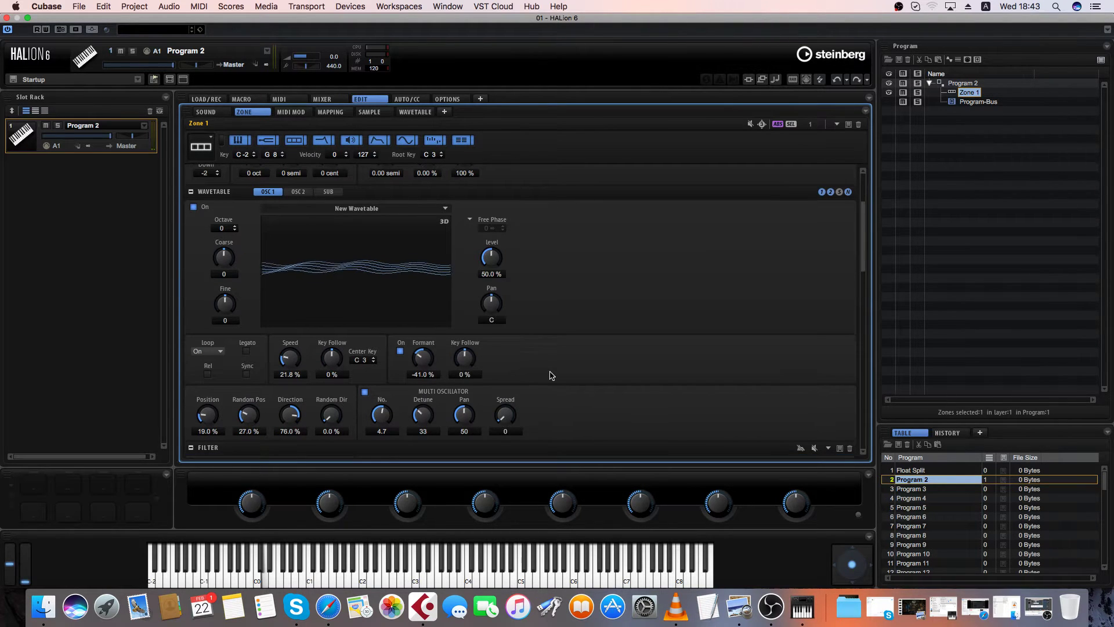
scroll(520, 370, "down", 3)
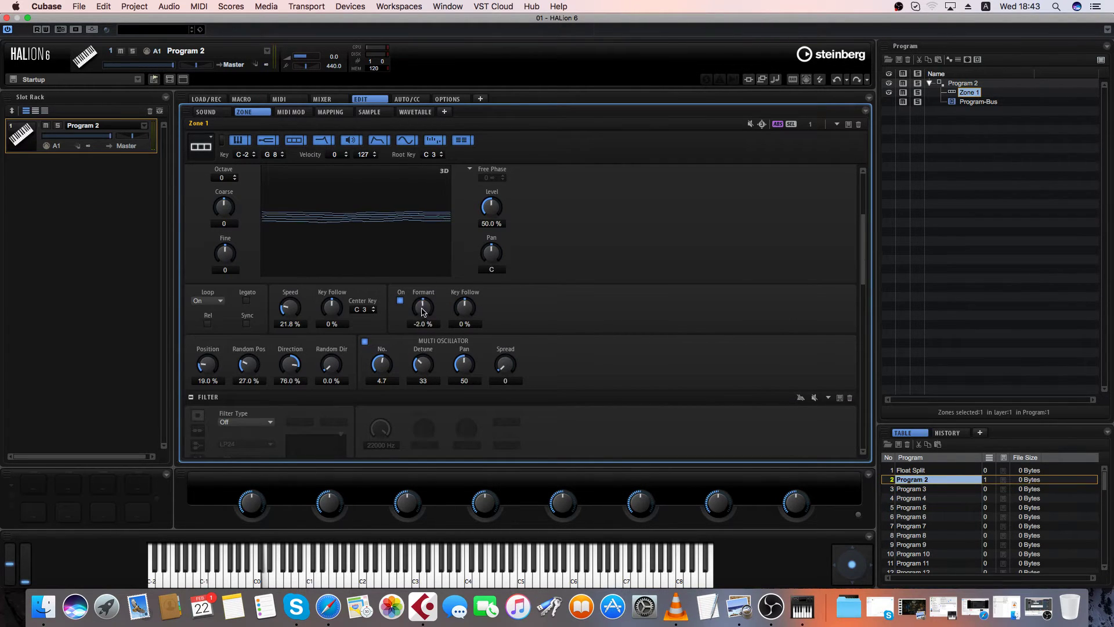
left_click_drag(424, 308, 424, 325)
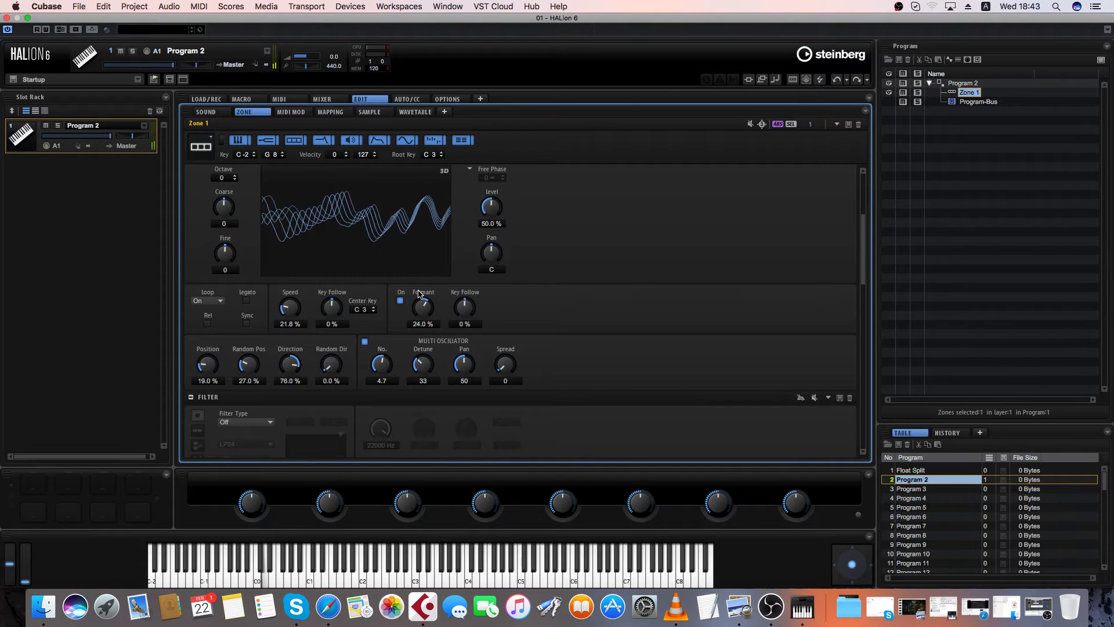
Open the REVerence settings on the Master channel, set the predelay to about 167 ms and the mix to 70 %.
scroll(582, 294, "up", 1)
scroll(582, 294, "up", 5)
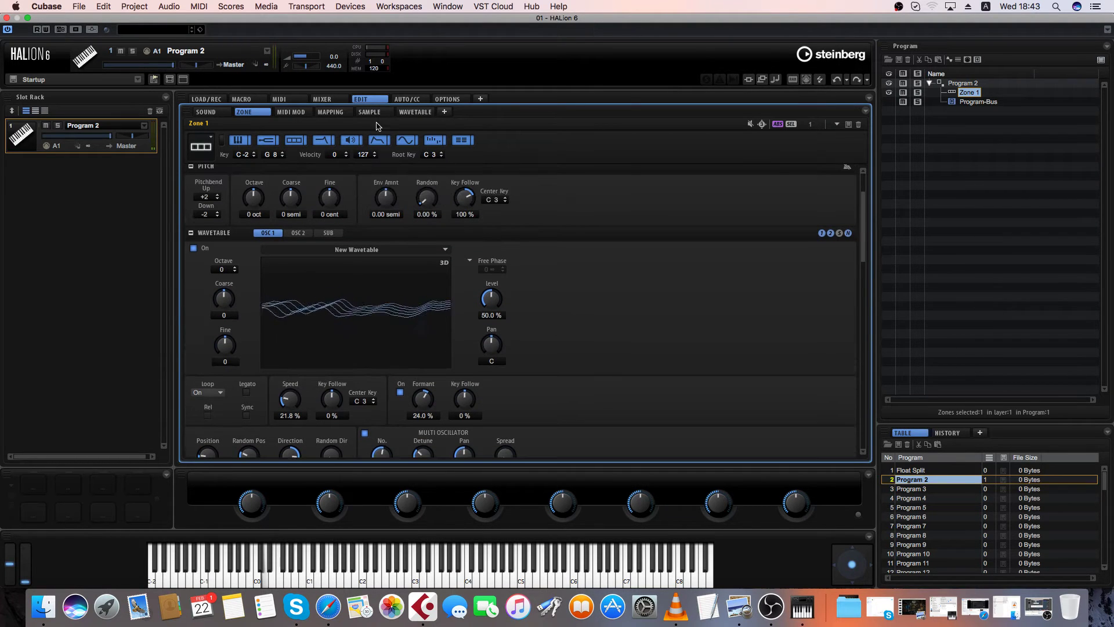
left_click(403, 112)
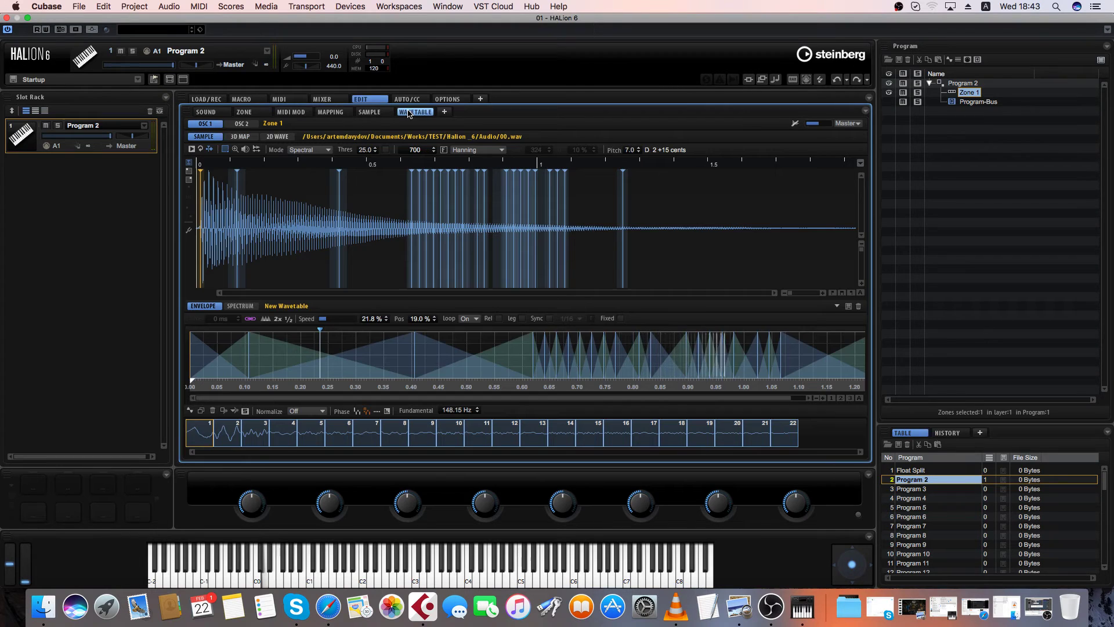
left_click(329, 100)
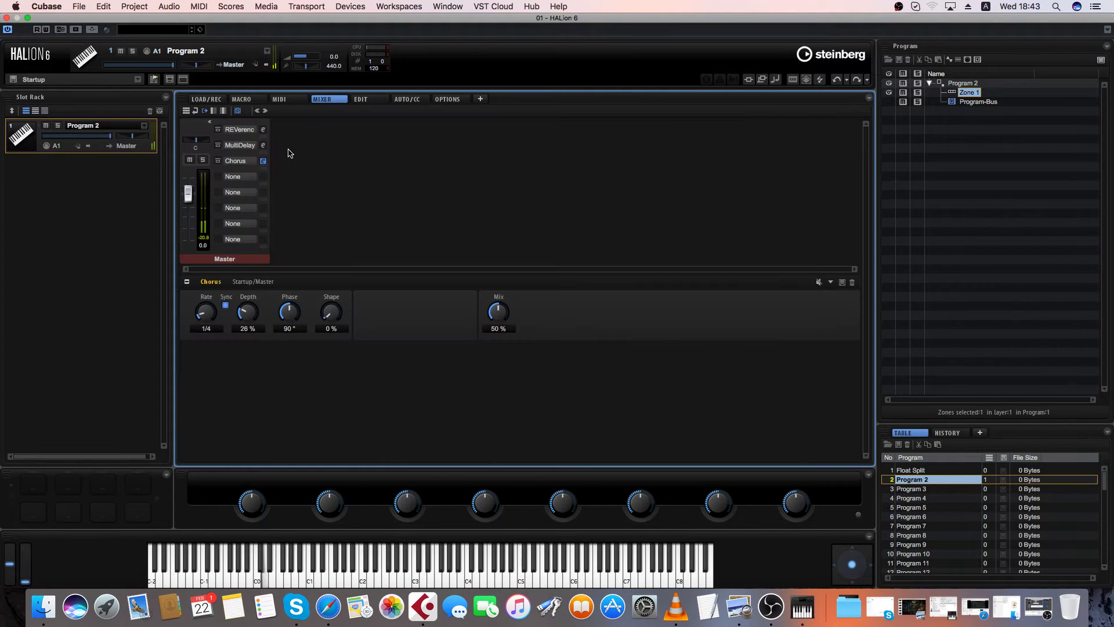
left_click(241, 130)
left_click(243, 131)
left_click(263, 129)
left_click_drag(291, 326, 288, 303)
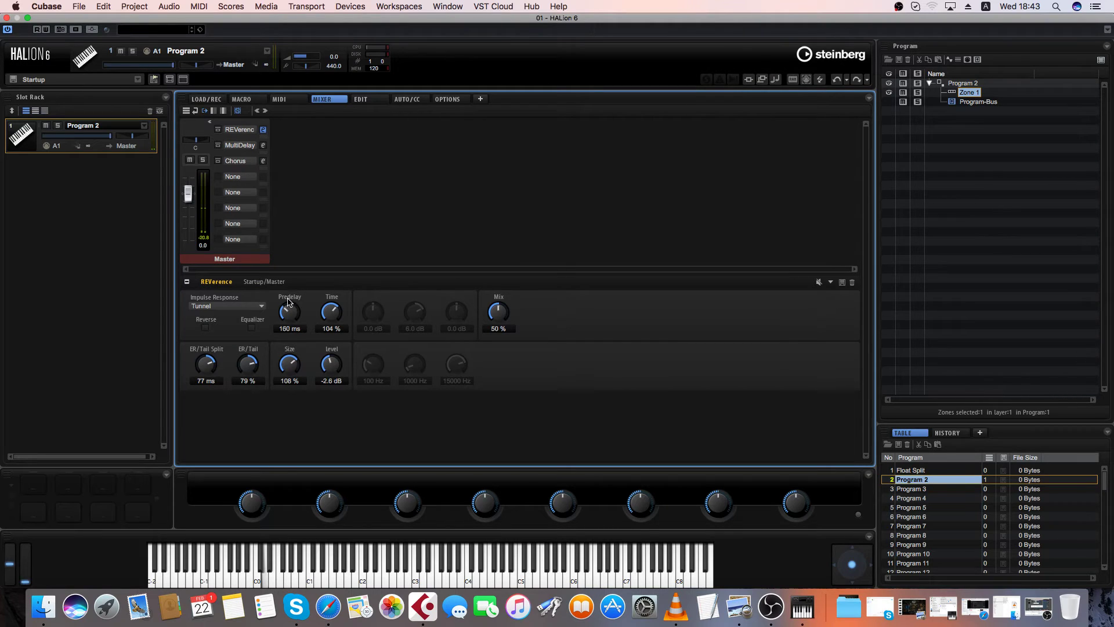
left_click_drag(496, 322, 499, 300)
Return to Zone 1's wavetable parameters and set Oscillator 1's speed to 29.2 % and formant to 55.0 %.
left_click(359, 100)
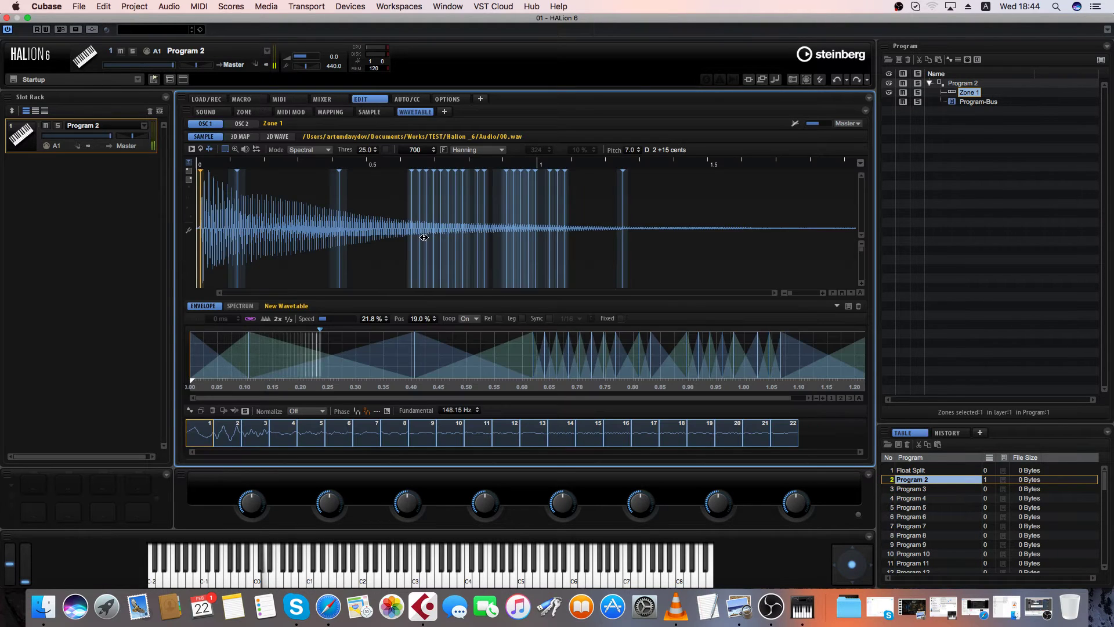
left_click(250, 113)
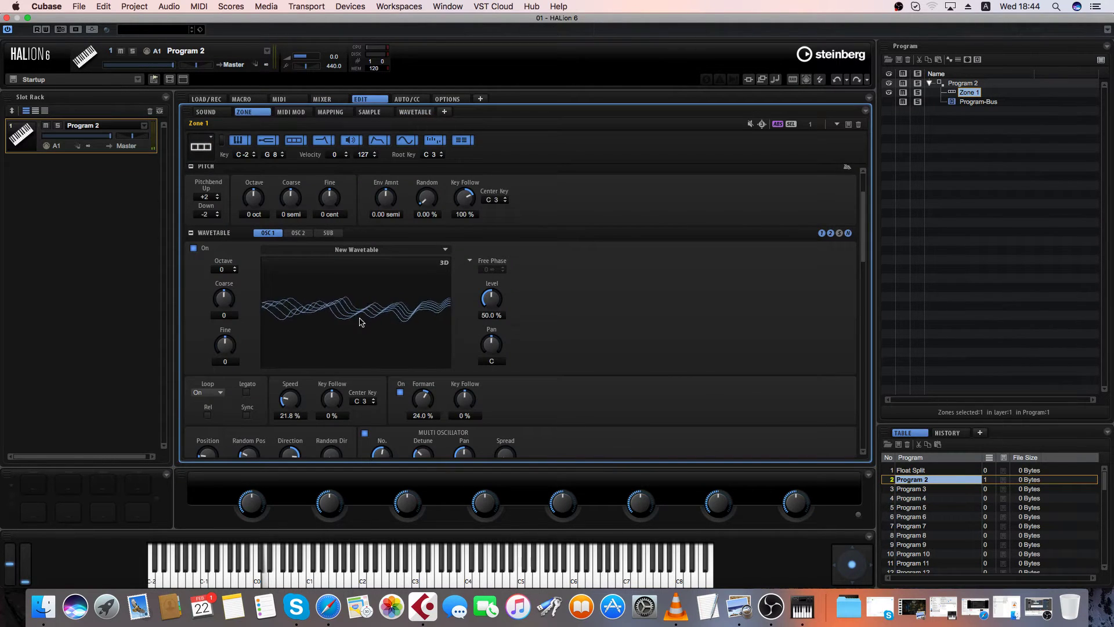
mouse_move(291, 387)
left_mouse_down()
mouse_move(295, 361)
mouse_move(293, 409)
left_mouse_up()
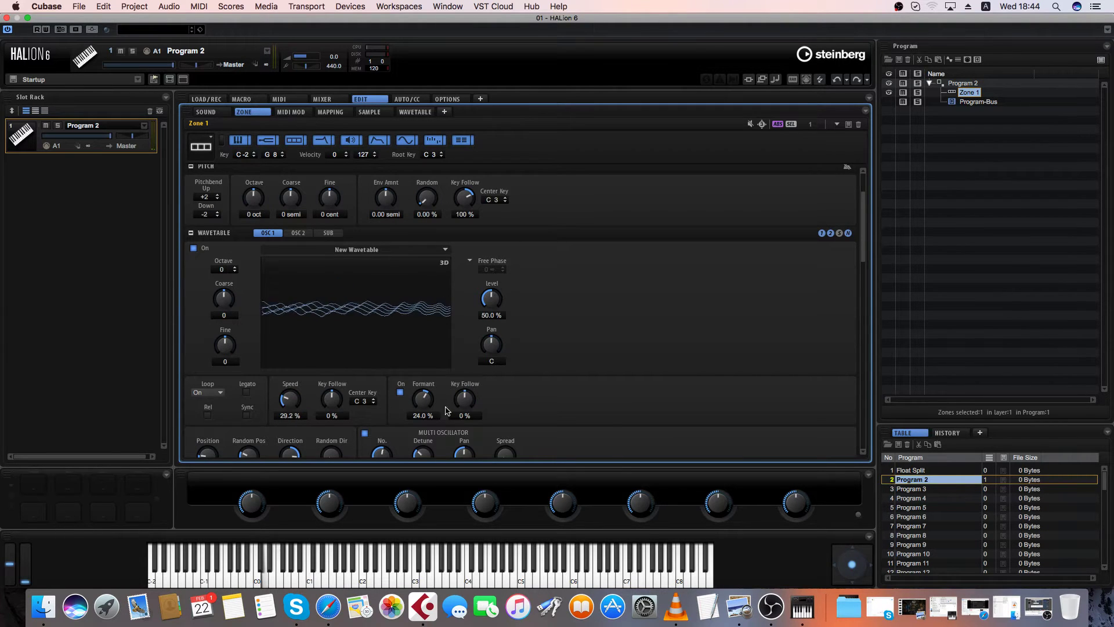
mouse_move(423, 400)
left_mouse_down()
mouse_move(431, 369)
mouse_move(431, 383)
left_mouse_up()
scroll(592, 388, "down", 3)
scroll(582, 383, "down", 3)
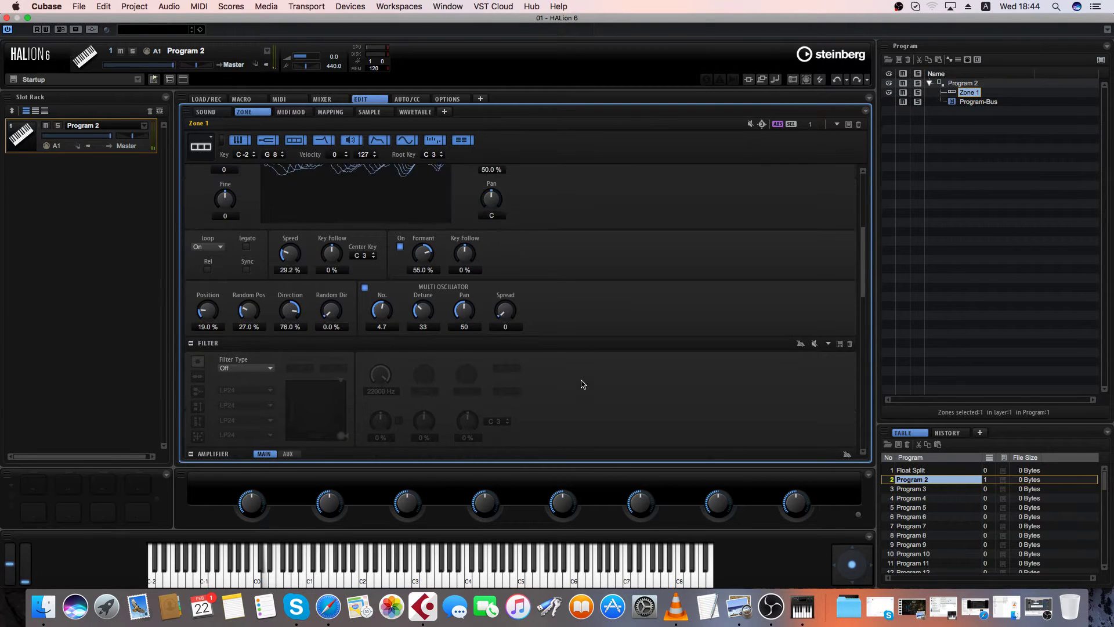
scroll(539, 244, "up", 2)
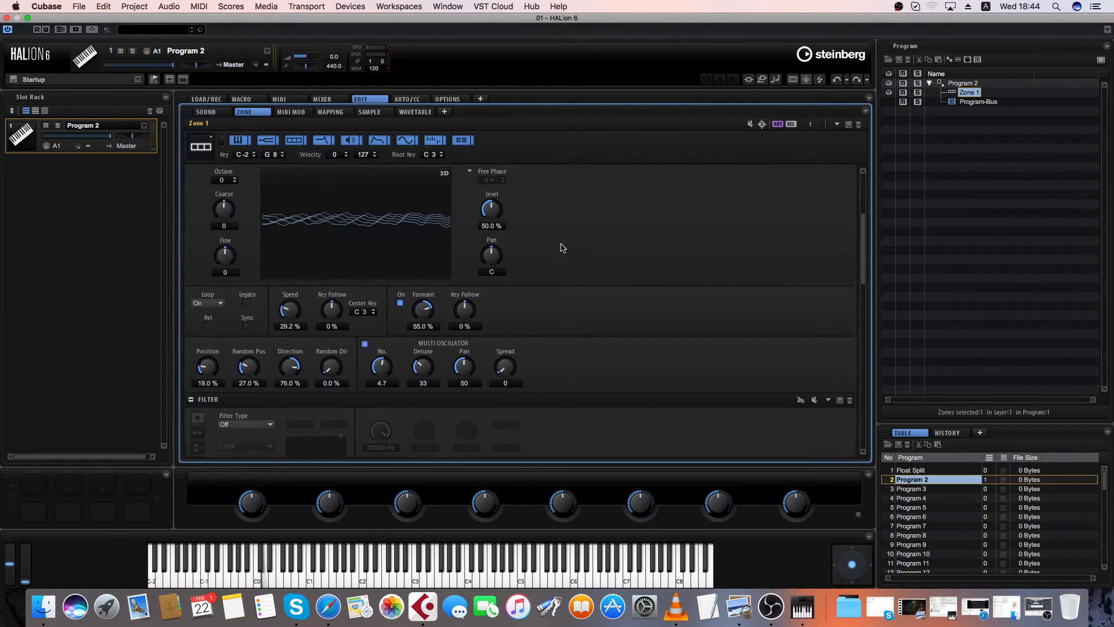
Go back to REVerence on the Master channel and turn on its Reverse option.
left_click(331, 100)
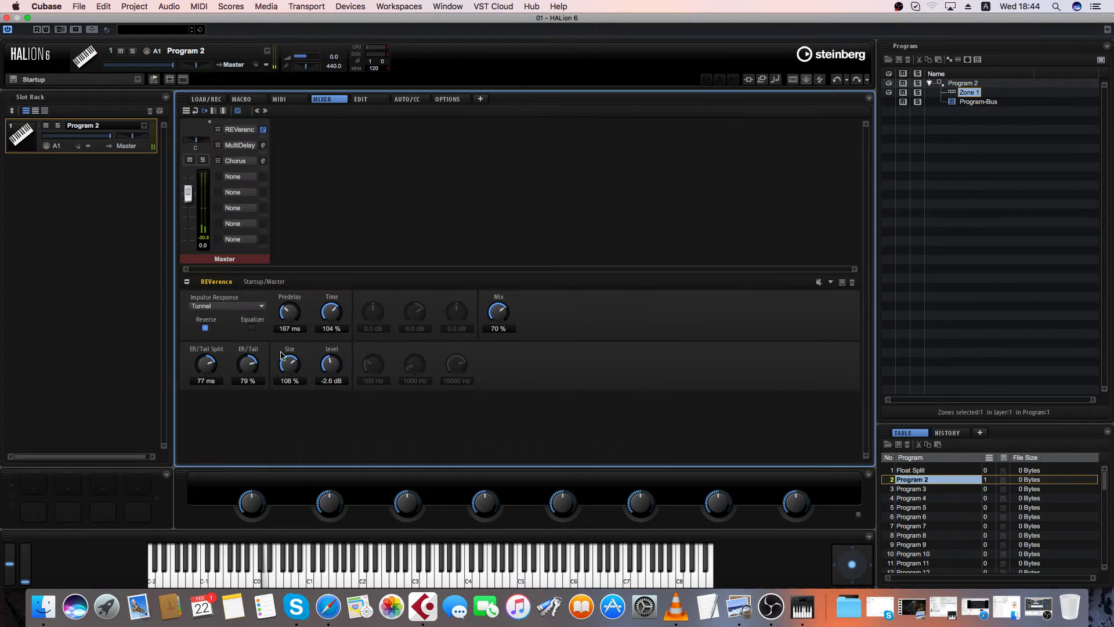
scroll(256, 365, "down", 3)
scroll(336, 311, "up", 4)
Shape Zone 1's amp envelope with a 255 ms attack, an attack curve of 2.4 and a release curve of -3.6.
left_click(362, 99)
scroll(598, 259, "down", 8)
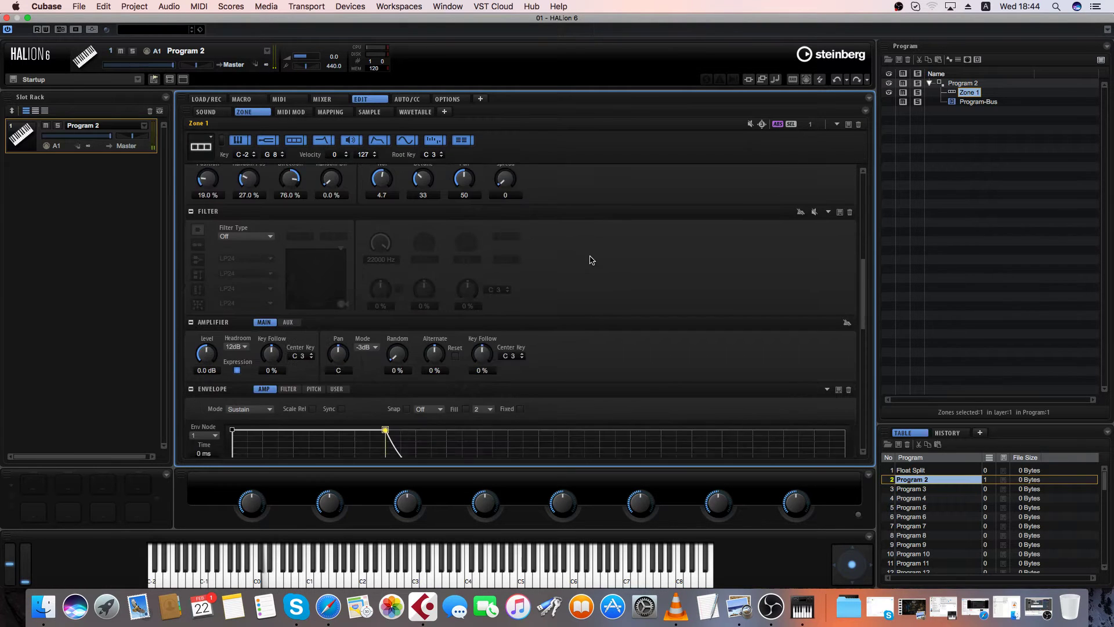
left_click(242, 387)
left_click_drag(243, 387, 286, 386)
left_click(459, 418)
left_click_drag(459, 418, 469, 408)
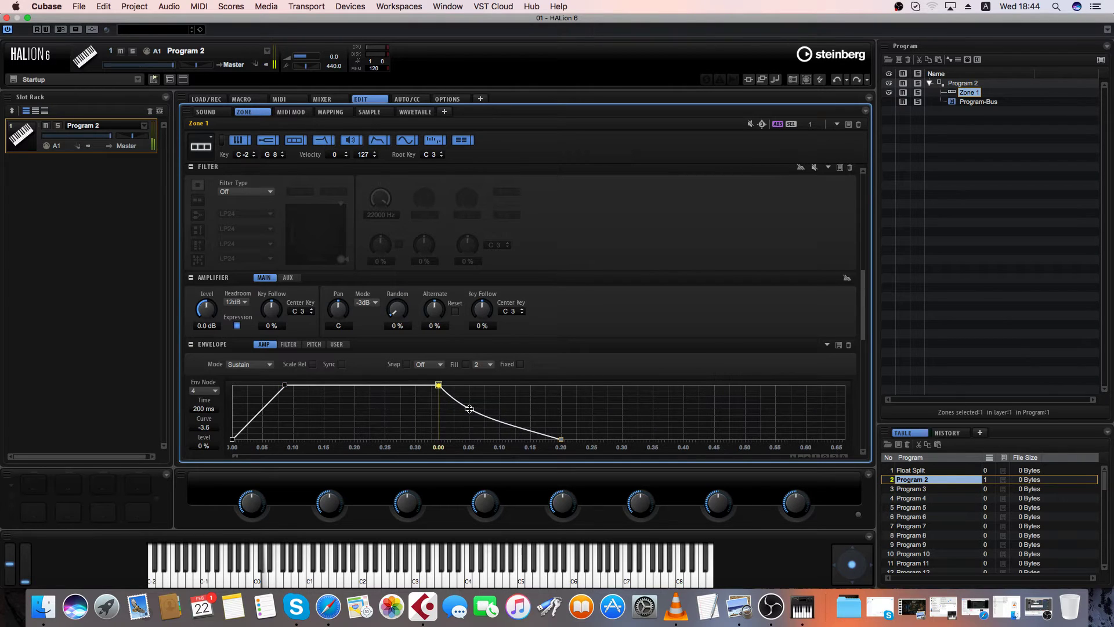
left_click_drag(272, 399, 388, 385)
left_click_drag(347, 416, 398, 414)
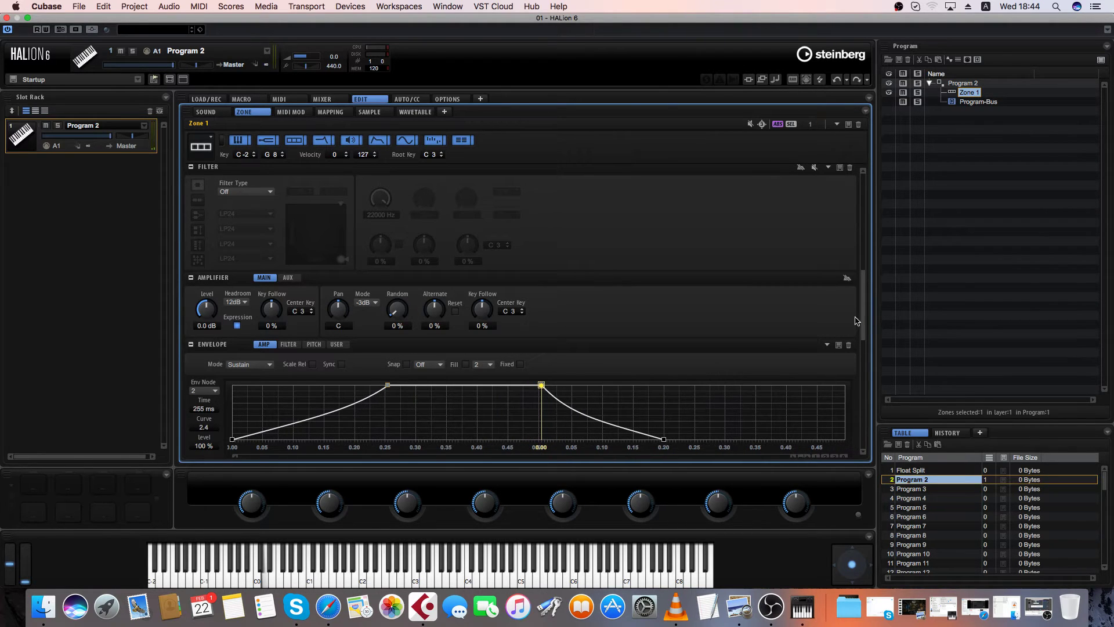
Set Oscillator 1's level to 74.0 %, wavetable speed to 39.0 % and formant to -35.0 %.
scroll(857, 321, "up", 5)
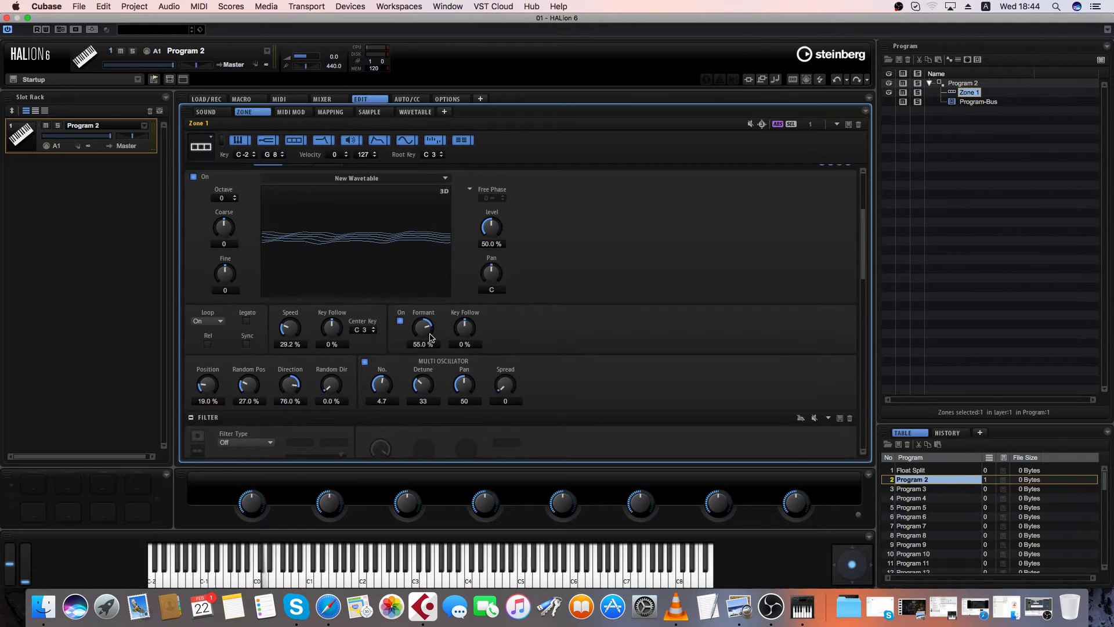
left_click_drag(430, 338, 426, 390)
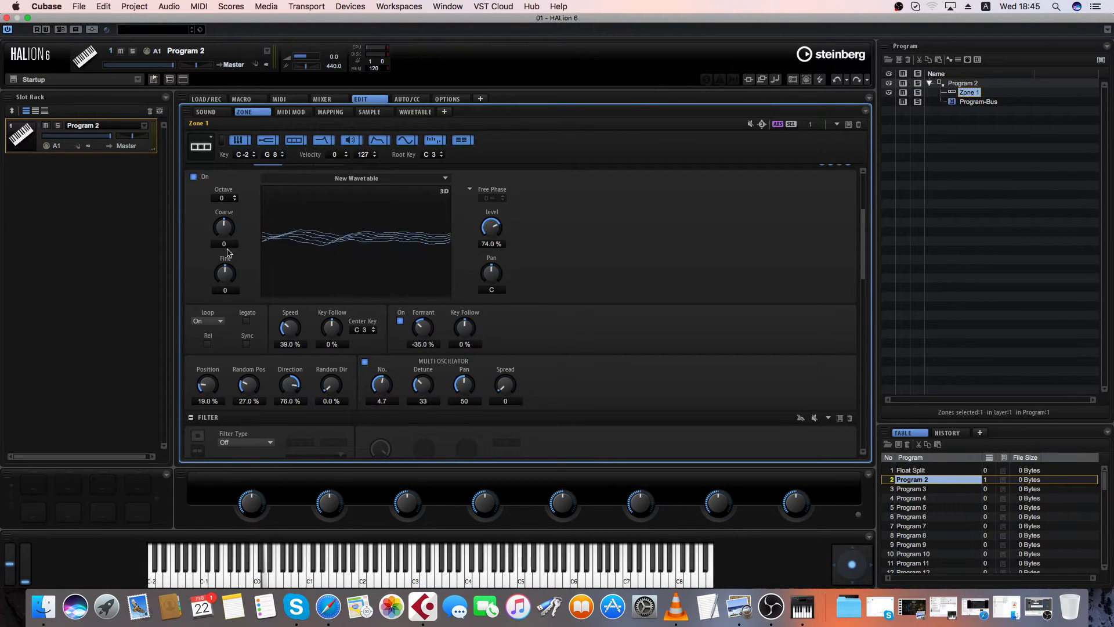
scroll(228, 188, "down", 3)
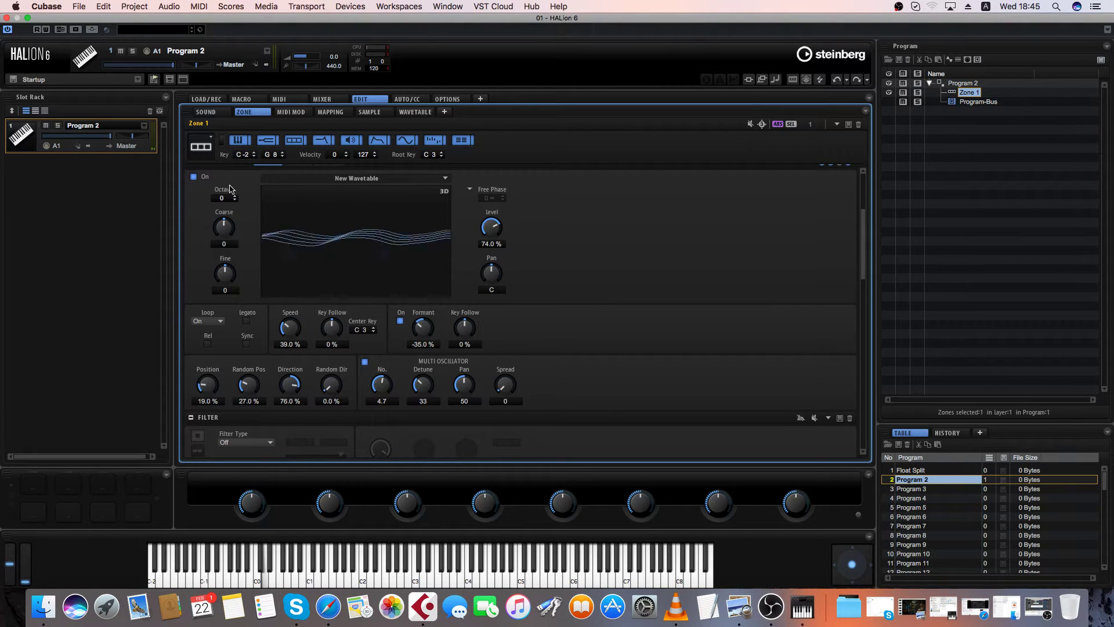
Set the Multi Oscillator to number 6.5 and detune 64, and Oscillator 1's formant to -15.0 % and speed to 24.9 %.
left_click_drag(426, 333, 418, 266)
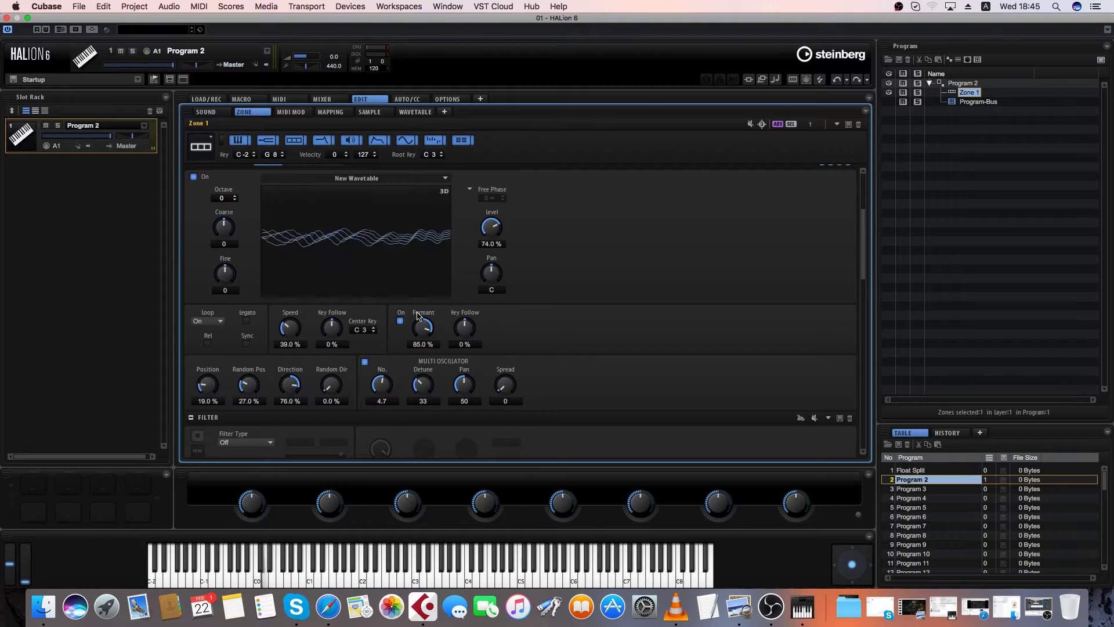
left_click_drag(418, 316, 422, 334)
left_click_drag(422, 388, 424, 335)
left_click_drag(393, 384, 383, 351)
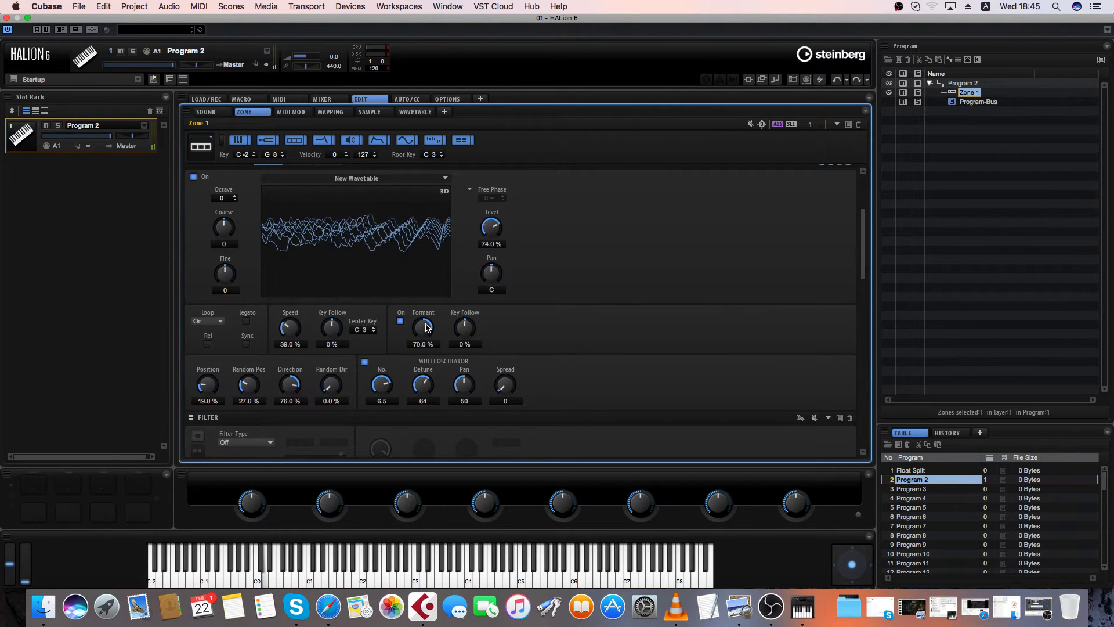
left_click_drag(429, 329, 428, 380)
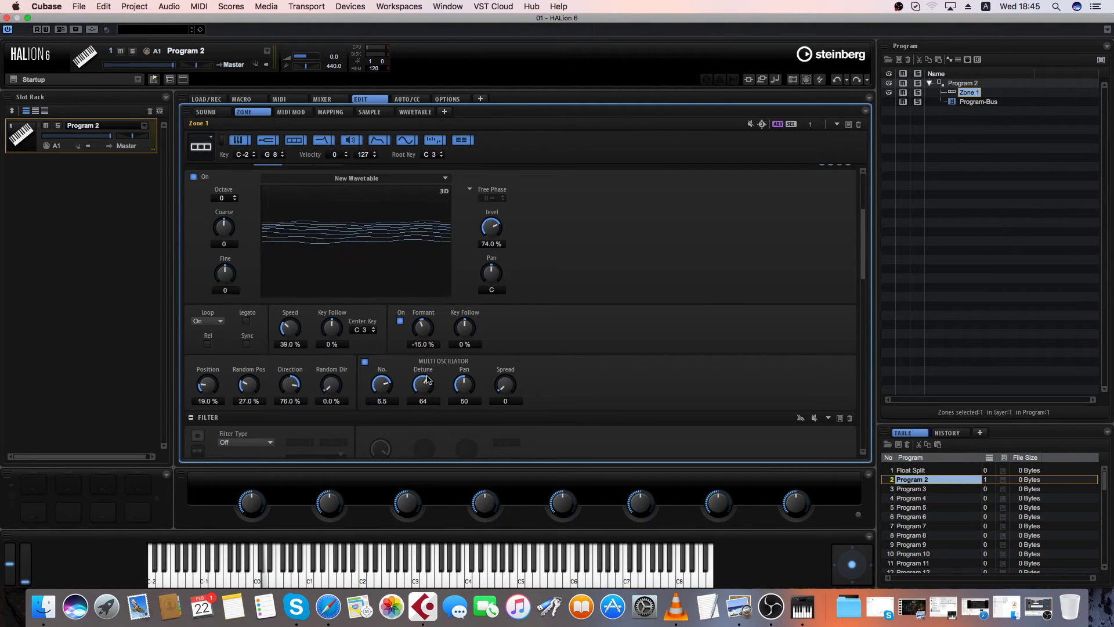
left_click_drag(300, 335, 299, 343)
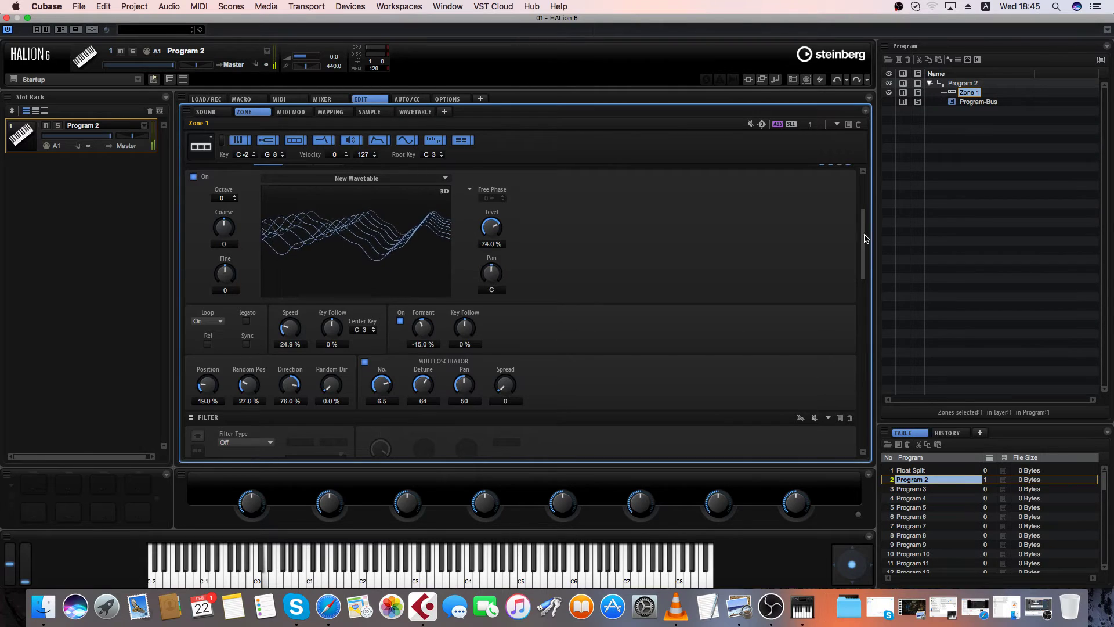
Set Zone 1's filter type to Waldorf and shape it to a 9923 Hz cutoff with 7 % resonance.
scroll(865, 238, "down", 10)
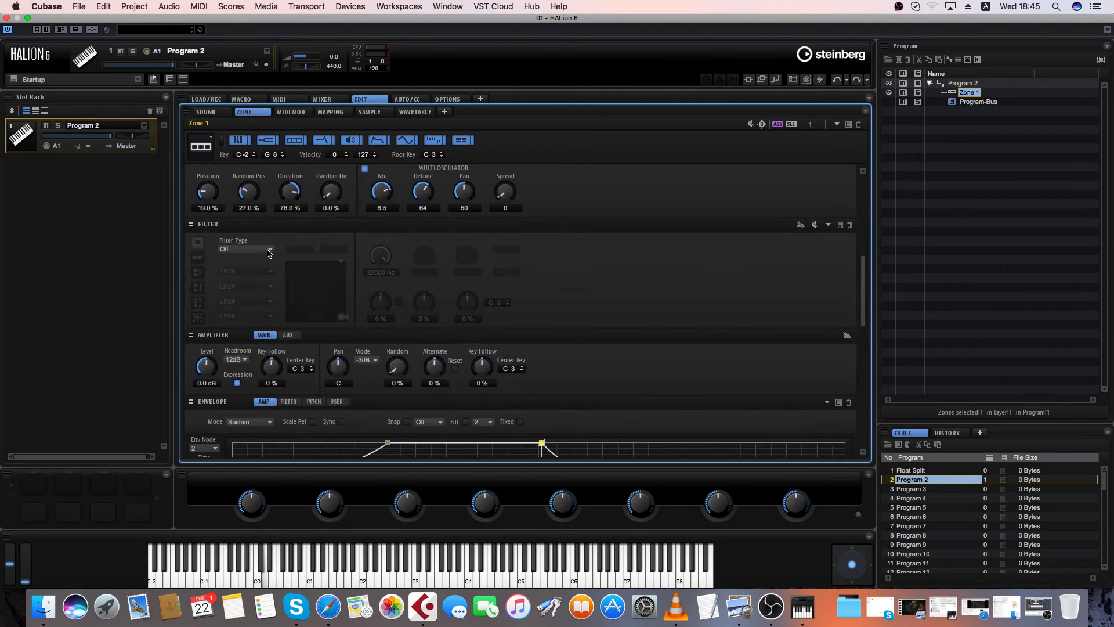
left_click(269, 252)
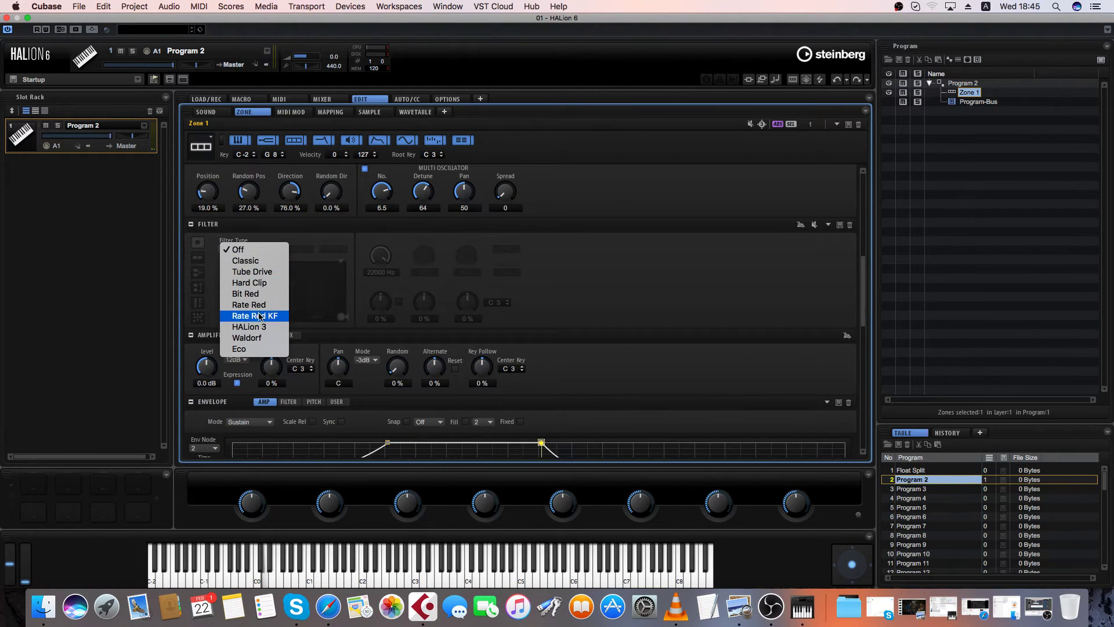
left_click(259, 338)
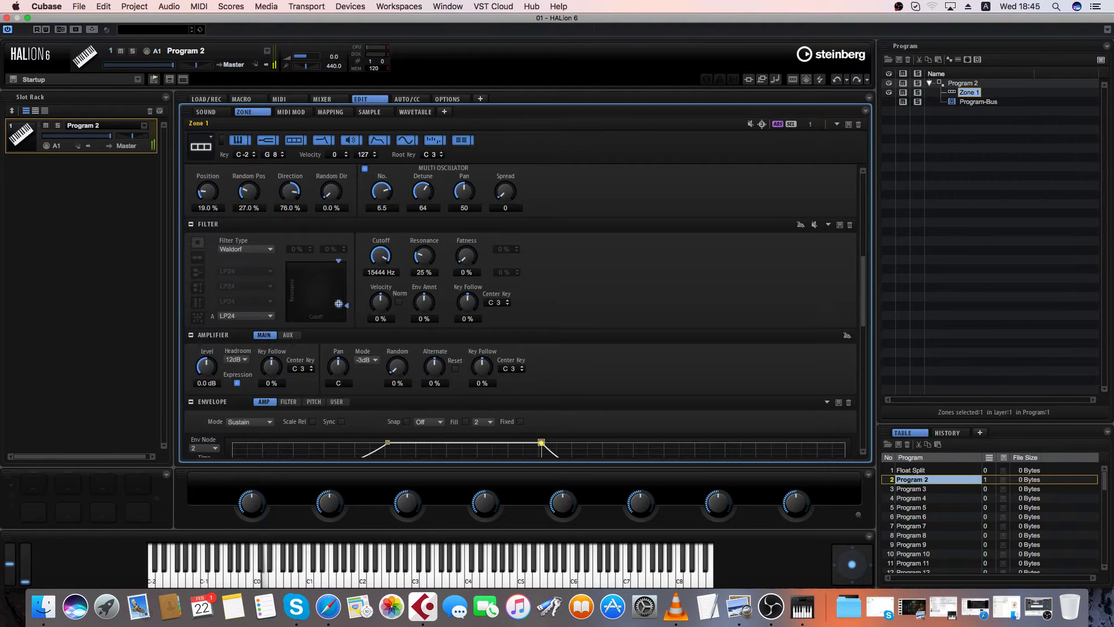
left_click_drag(339, 304, 334, 264)
left_click_drag(418, 262, 389, 261)
scroll(865, 283, "up", 3)
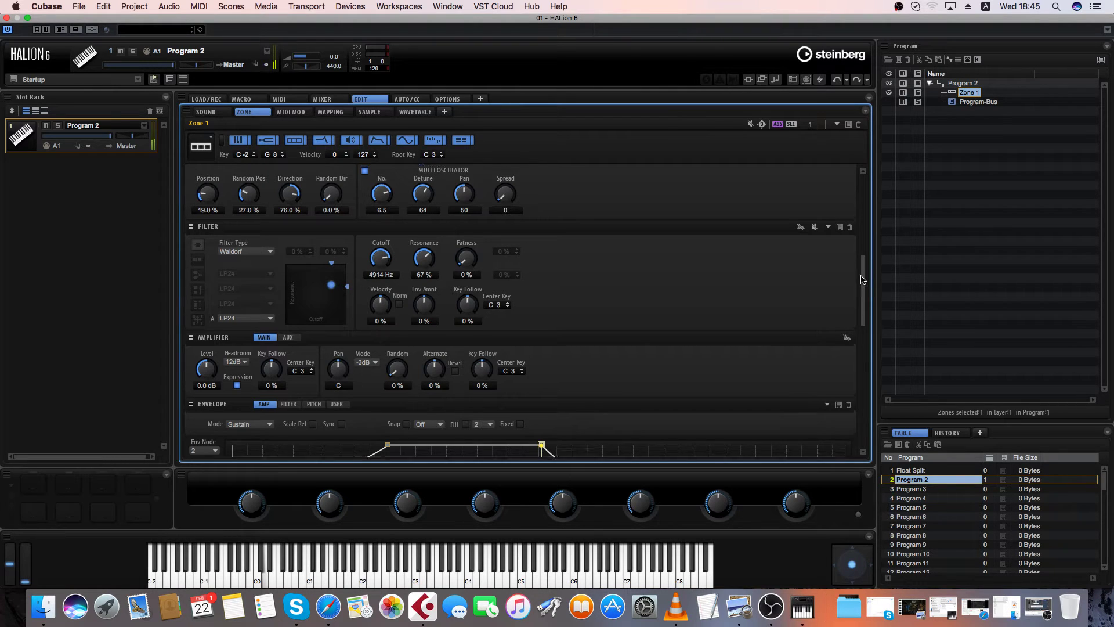
left_click_drag(339, 332, 333, 363)
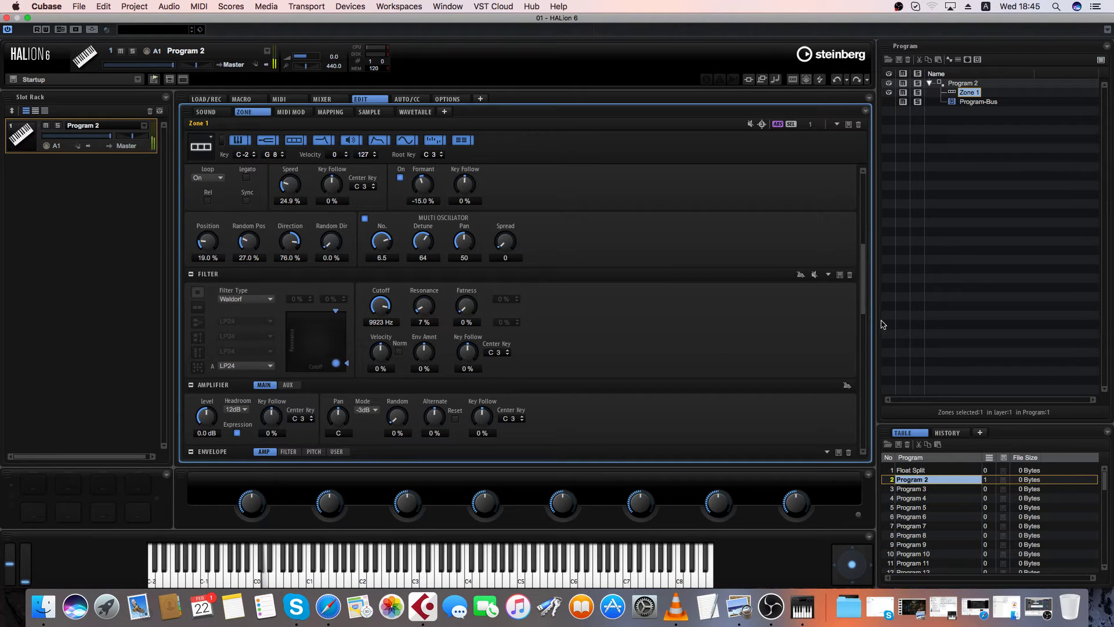
Set Oscillator 1's formant to 57.0 % and wavetable speed to 51.0 %.
scroll(866, 303, "up", 10)
mouse_move(423, 355)
left_mouse_down()
mouse_move(415, 300)
mouse_move(417, 329)
mouse_move(440, 359)
mouse_move(438, 342)
left_mouse_up()
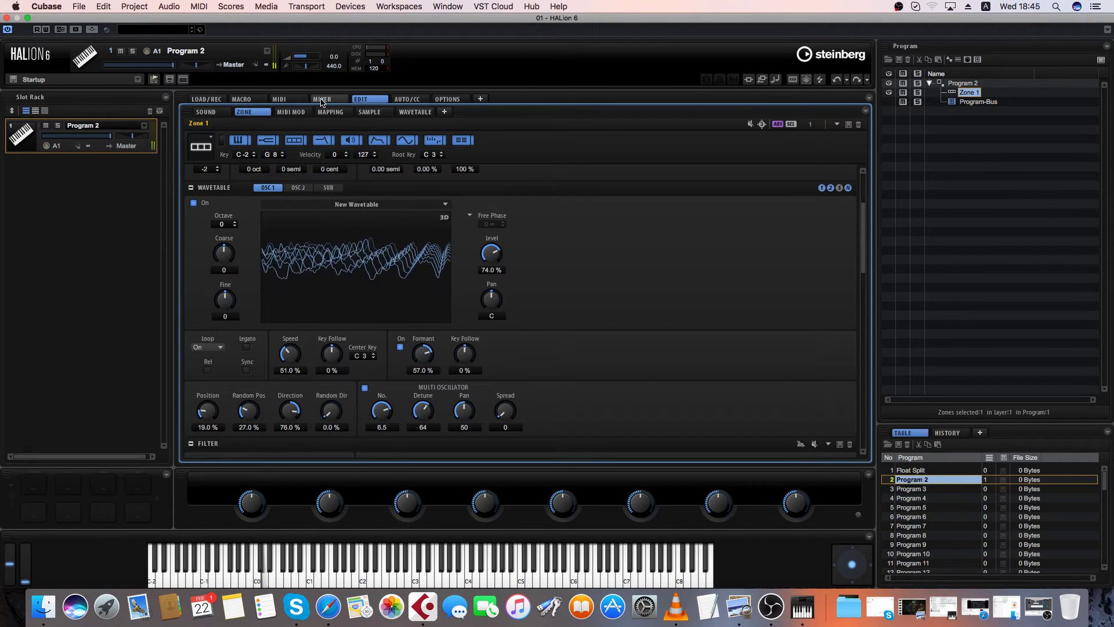
Review the Master channel's Chorus and REVerence effects and adjust the REVerence level.
left_click(316, 100)
left_click(263, 161)
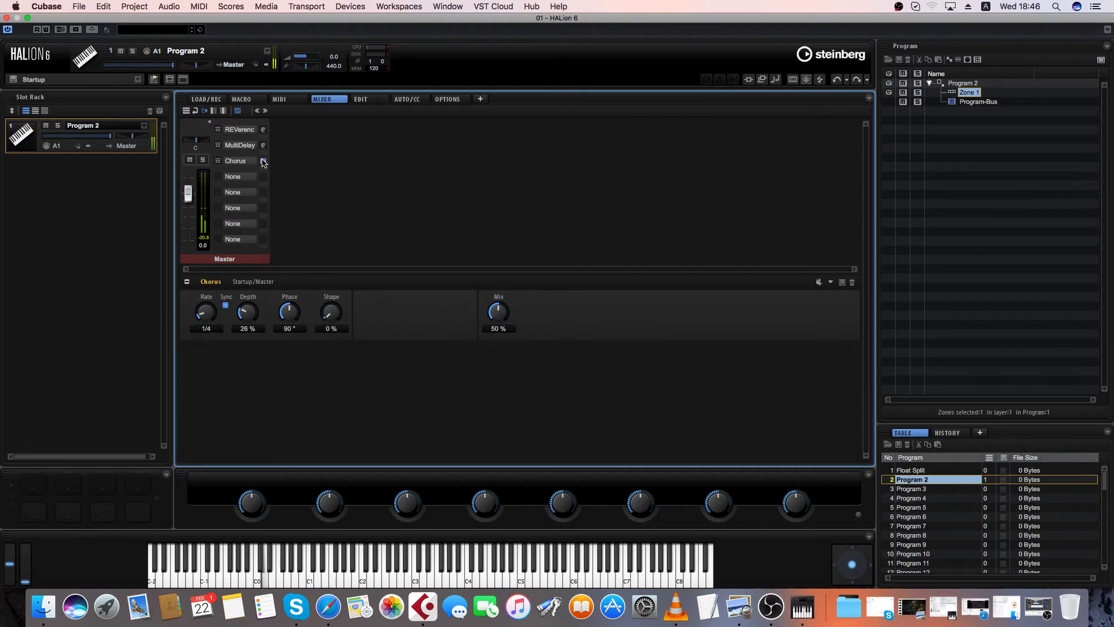
scroll(248, 299, "up", 13)
left_click(263, 129)
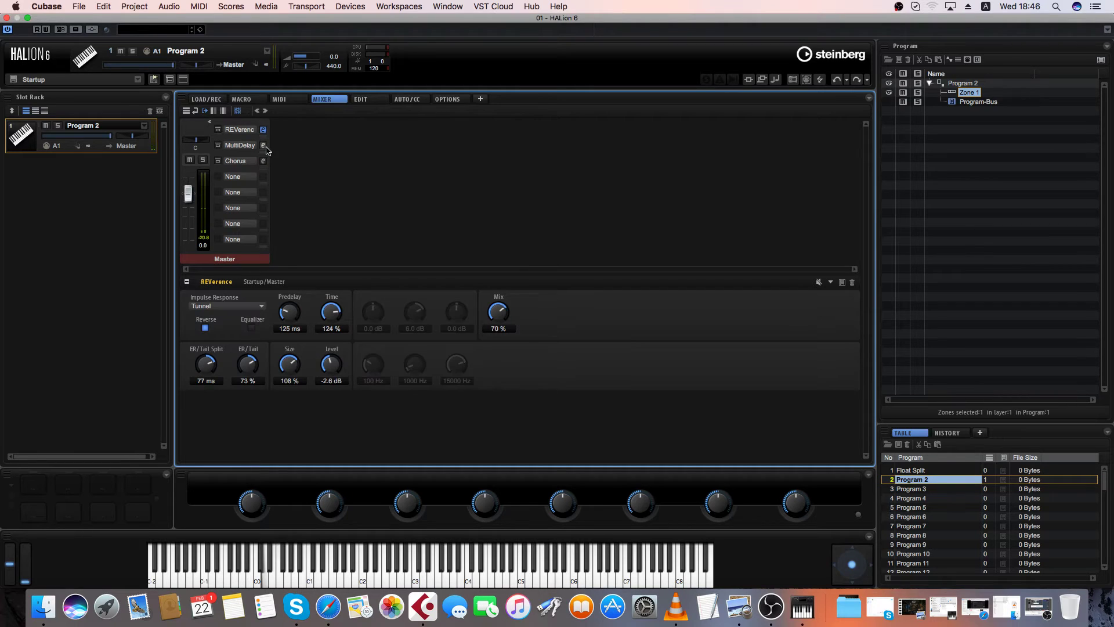
scroll(256, 369, "up", 2)
scroll(289, 365, "up", 13)
scroll(334, 364, "up", 5)
mouse_move(333, 364)
left_mouse_down()
mouse_move(331, 339)
mouse_move(334, 372)
left_mouse_up()
Set Oscillator 1's speed to 16.3 % and formant to 68.0 %, and the Multi Oscillator to number 6.7 and detune 47.
left_click(248, 100)
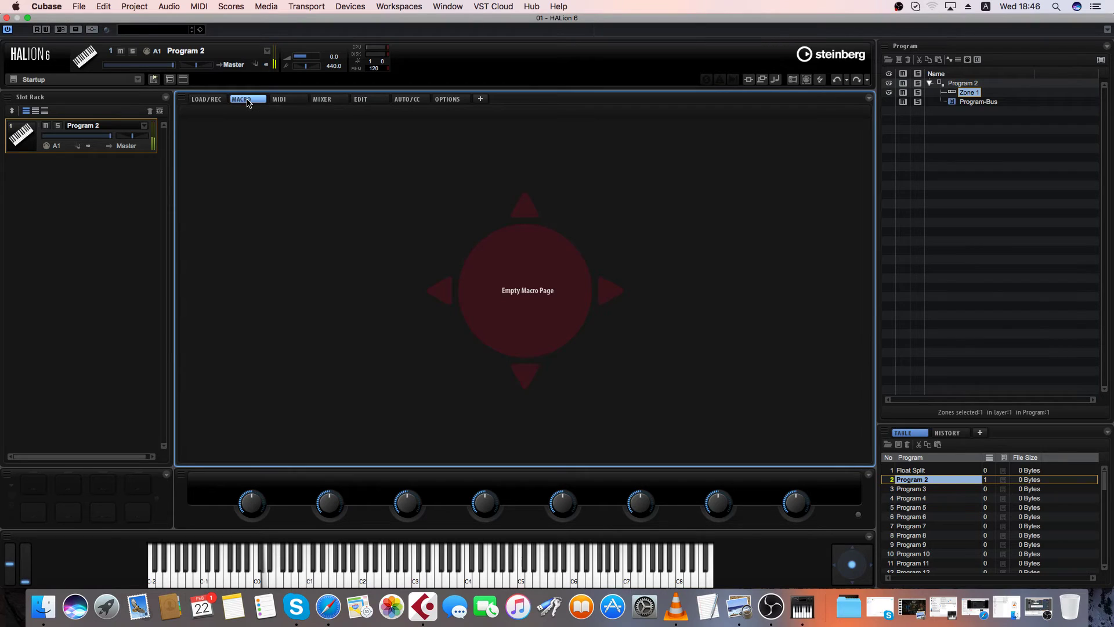
left_click(360, 99)
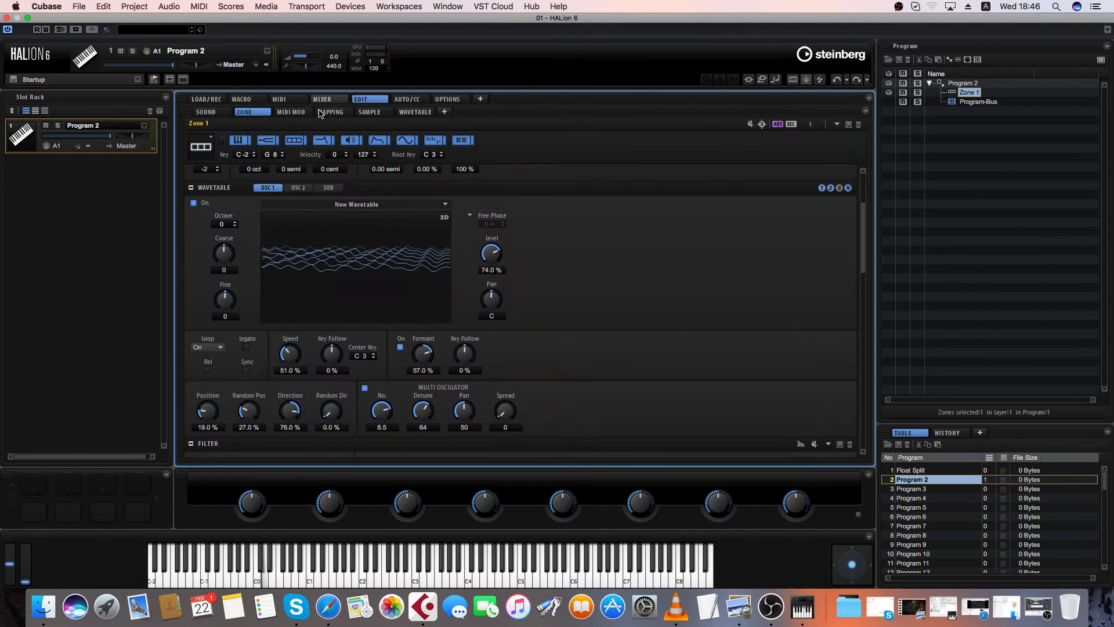
scroll(616, 292, "down", 2)
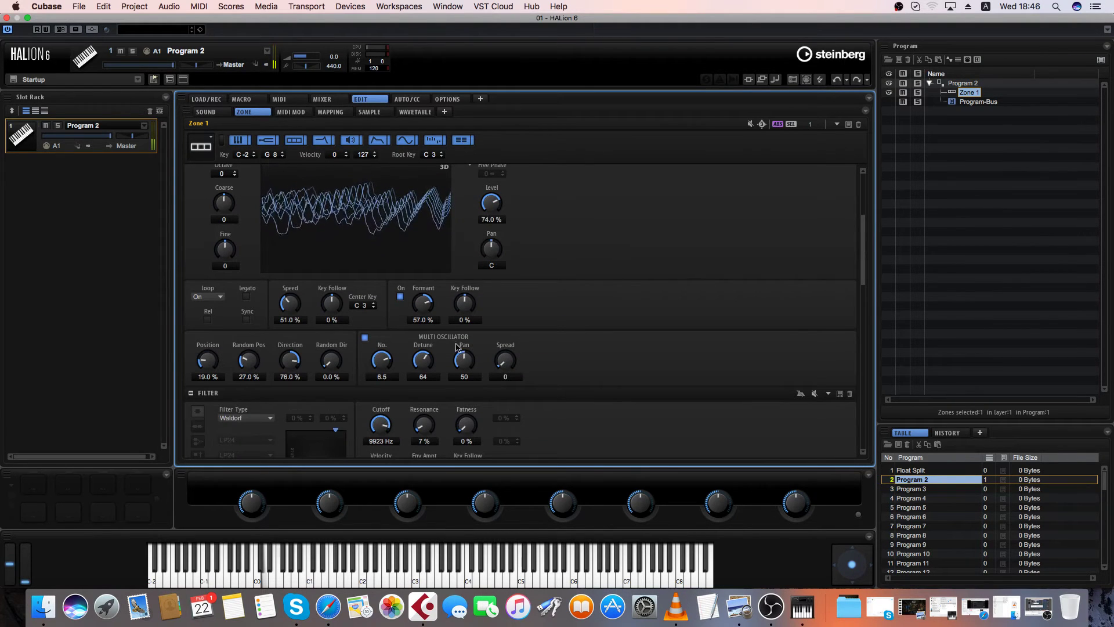
left_click_drag(298, 310, 297, 326)
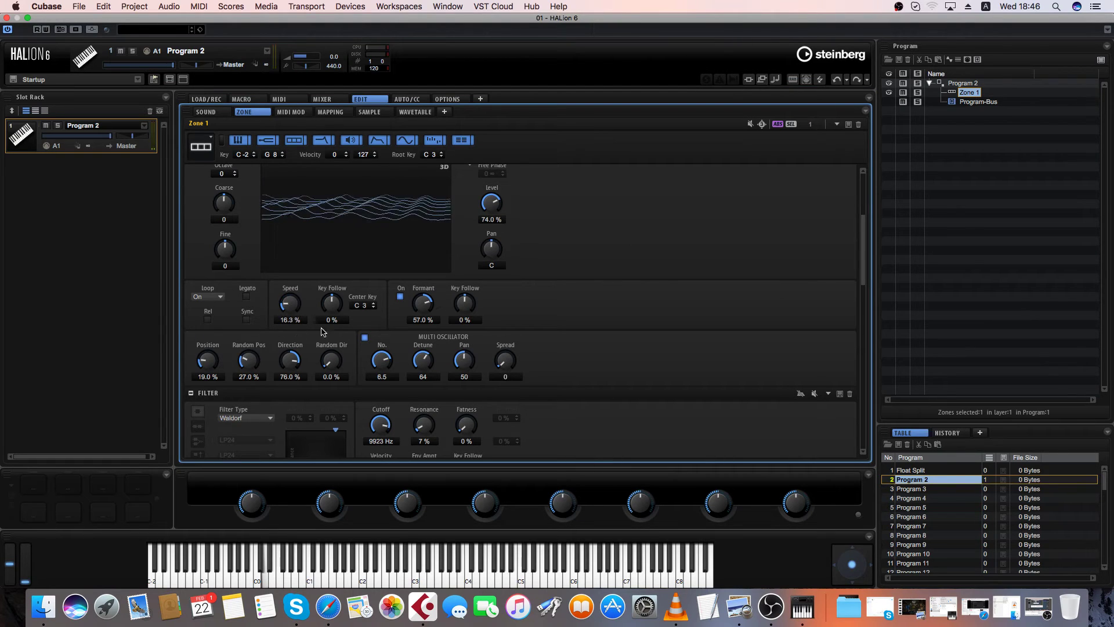
left_click_drag(421, 365, 423, 359)
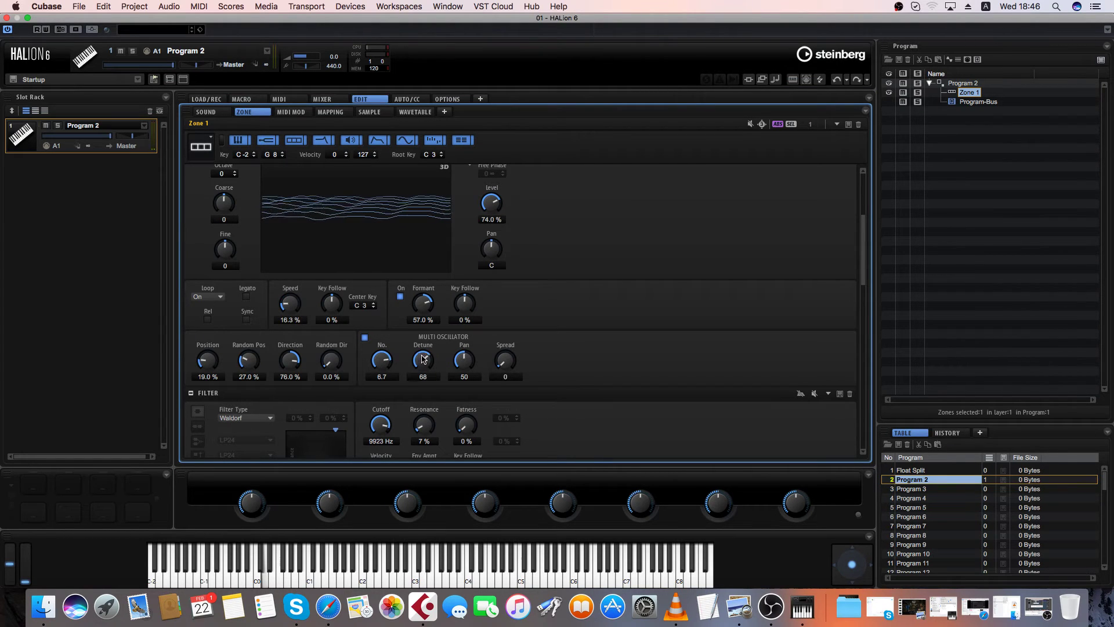
left_click_drag(430, 318, 424, 386)
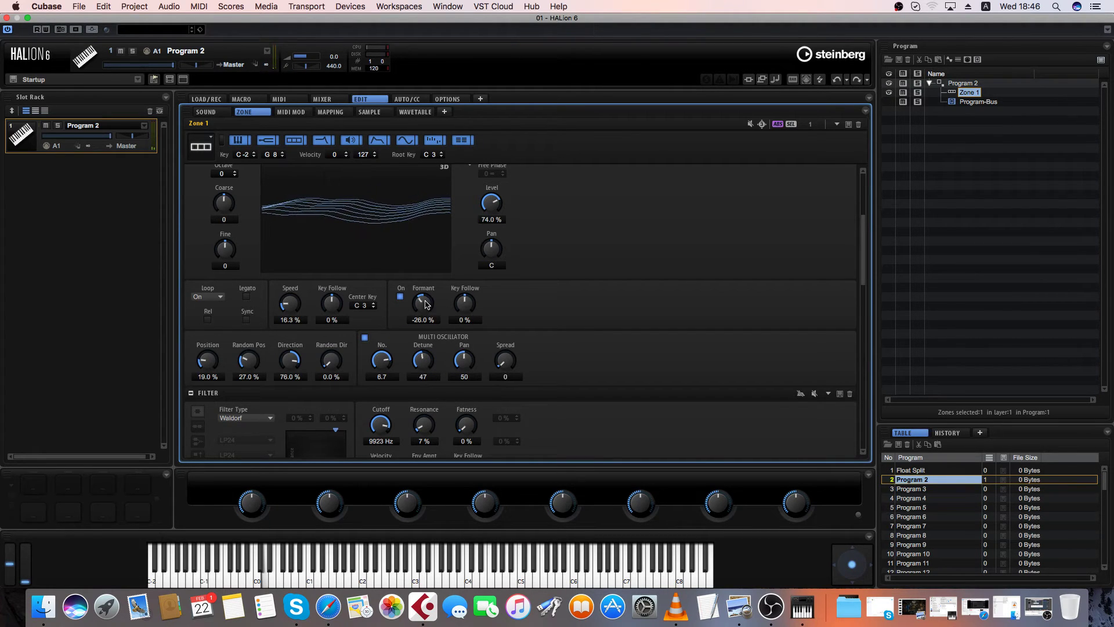
left_click_drag(425, 303, 410, 271)
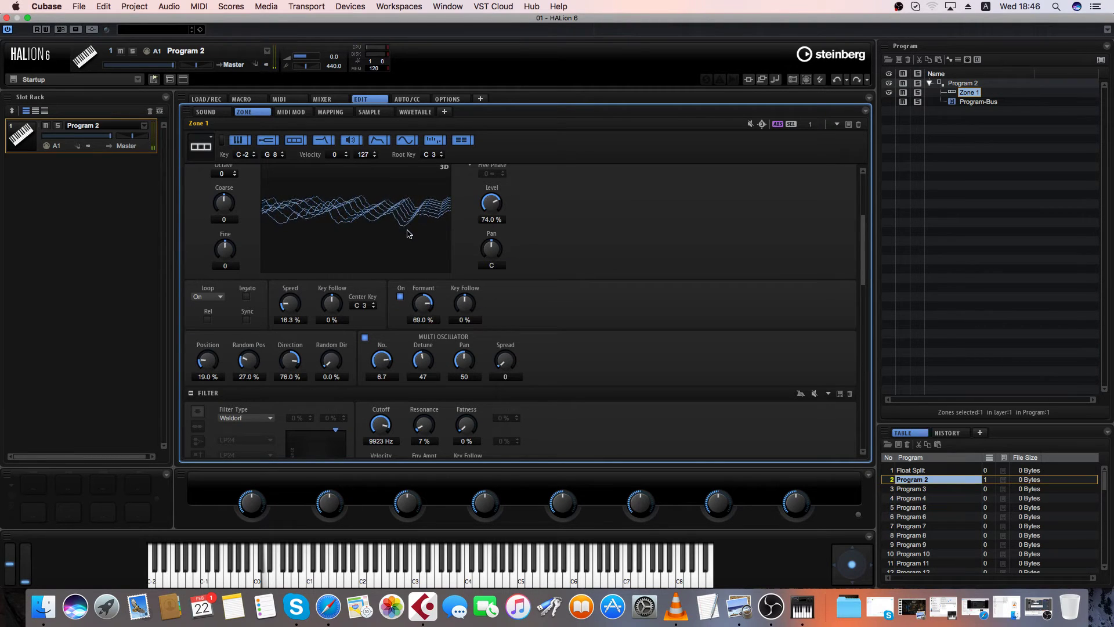
Set Oscillator 1's position to 43.0 %, random position to 46.0 % and random direction to 41.0 %, with a Multi Oscillator spread of 73.
left_click_drag(214, 365, 216, 343)
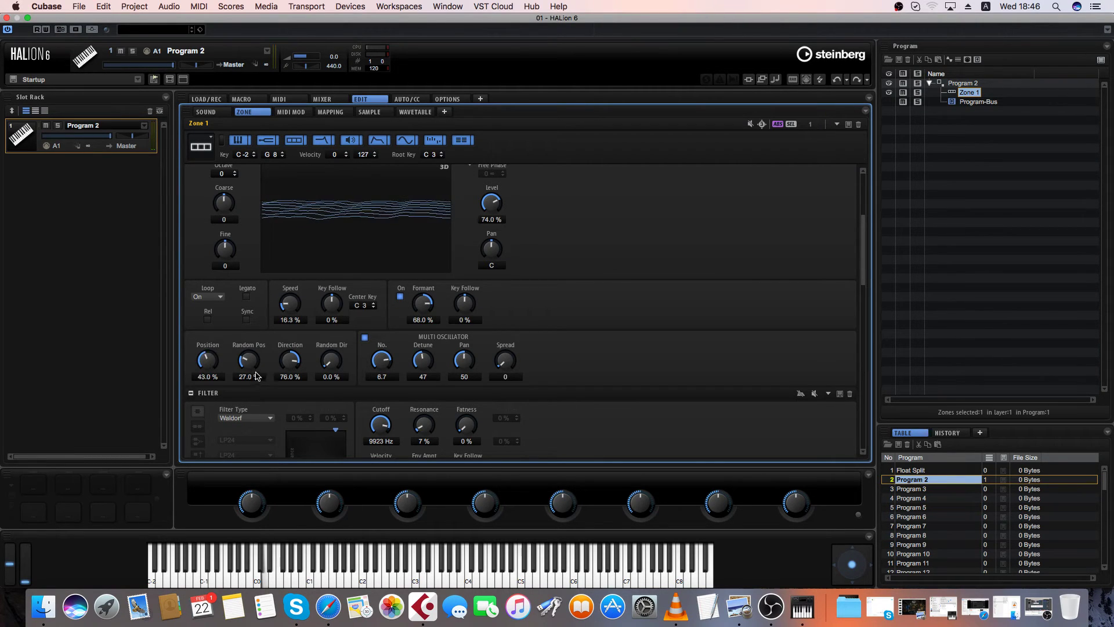
left_click_drag(258, 376, 340, 318)
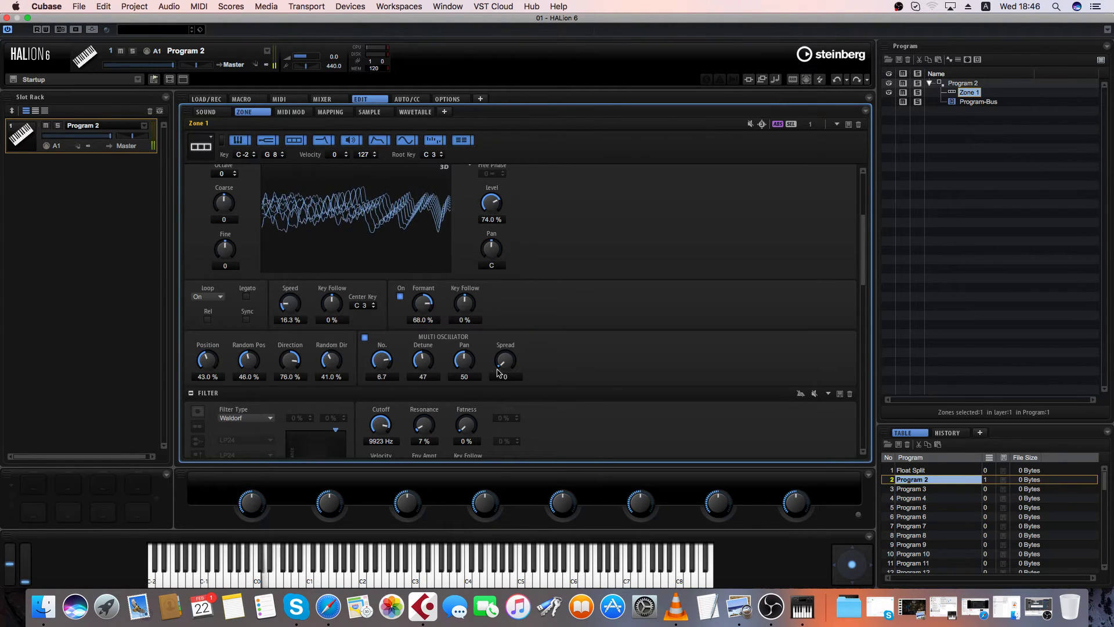
left_click_drag(506, 355, 502, 320)
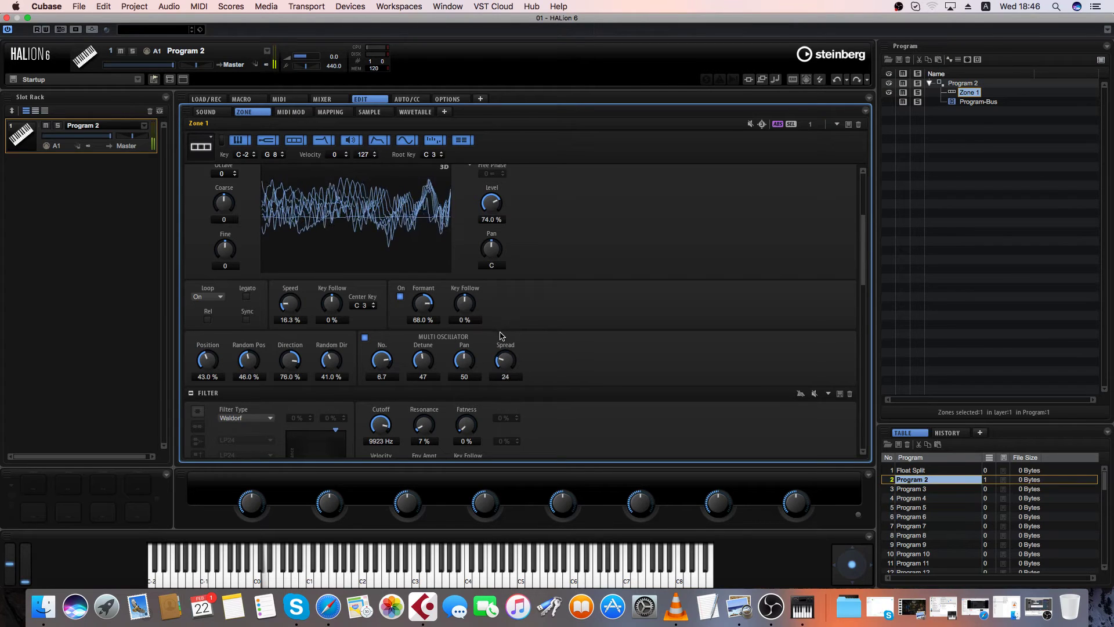
left_click_drag(500, 344, 507, 278)
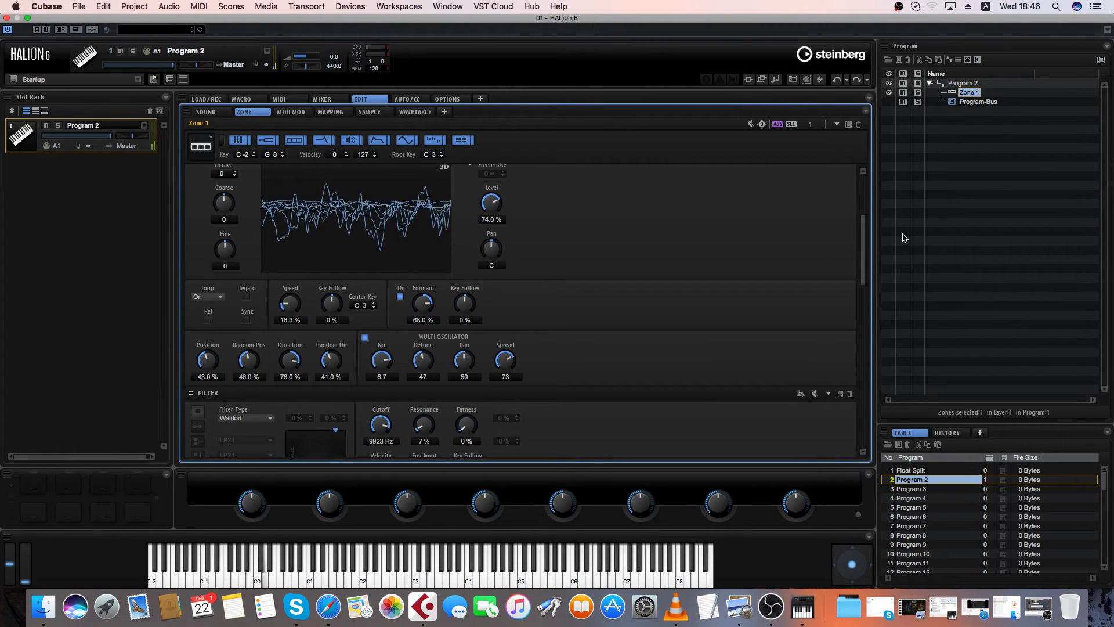
Set Oscillator 1's level to 85.5 % and speed to 41.2 %, and try its octave at -4.
scroll(853, 252, "up", 3)
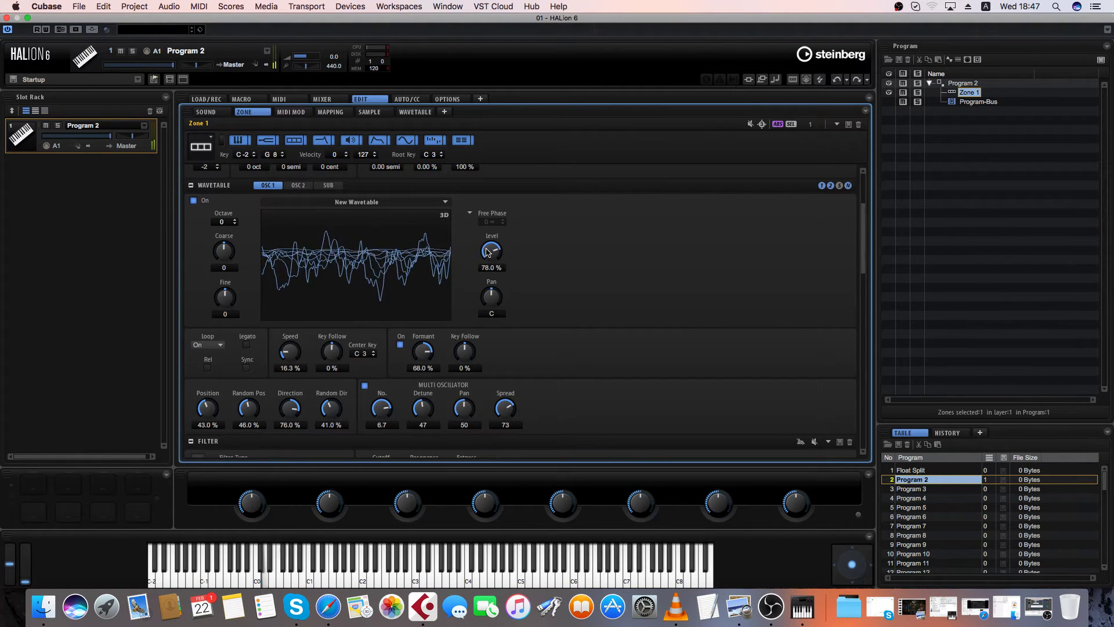
left_click_drag(293, 353, 287, 339)
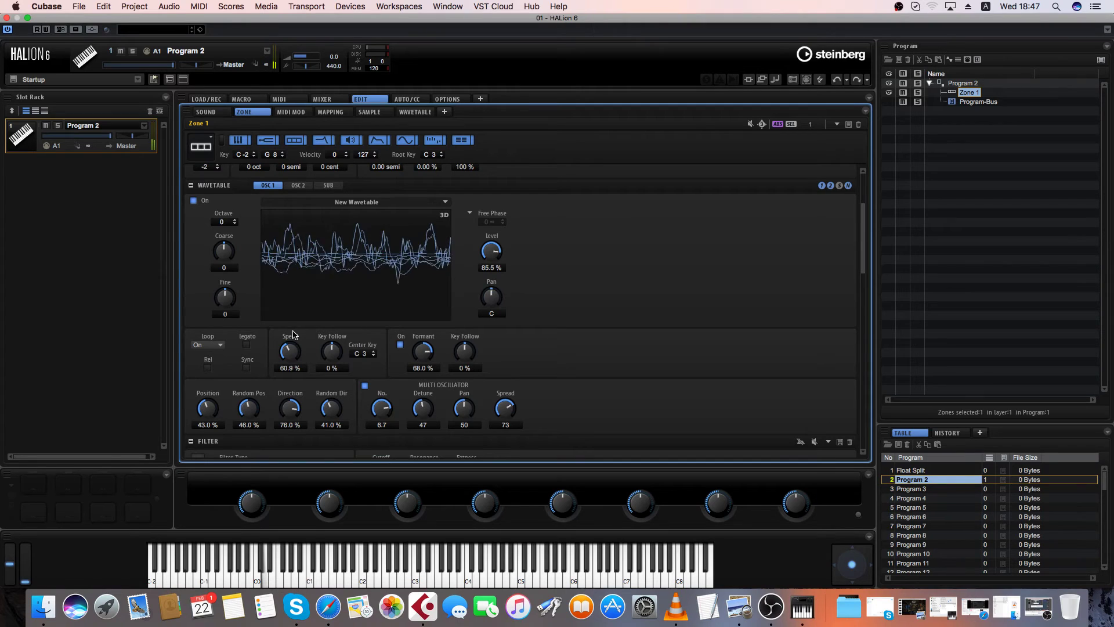
scroll(292, 347, "down", 5)
mouse_move(292, 353)
left_mouse_down()
mouse_move(292, 369)
mouse_move(285, 334)
left_mouse_up()
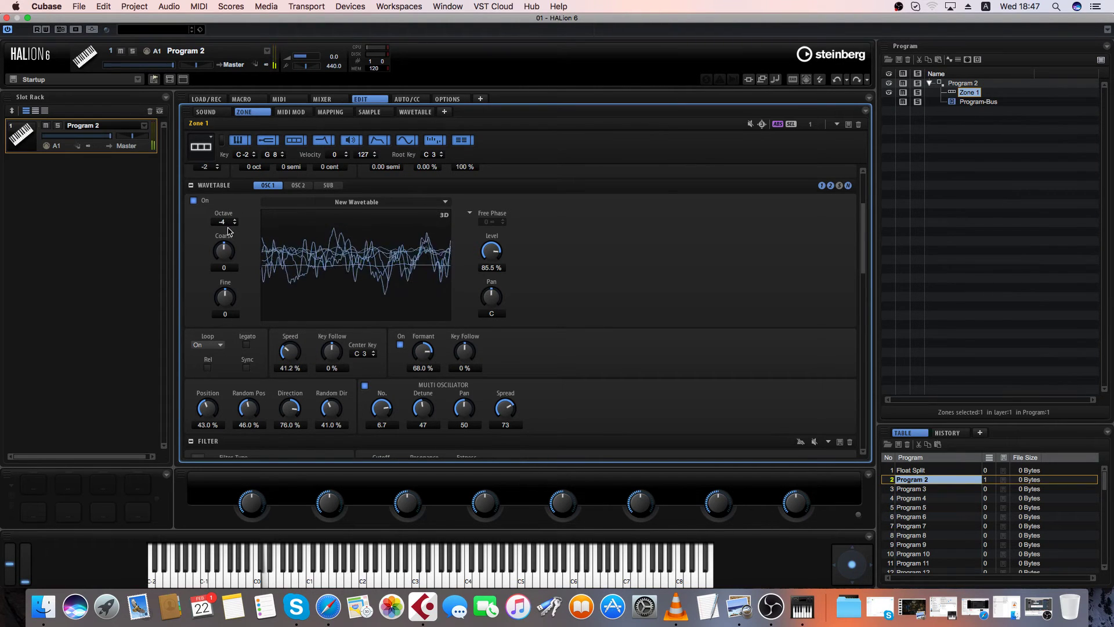
Return Oscillator 1's octave to 0, turn on Sync, and set its speed to 24.9 % and formant to 60.0 %.
left_click_drag(285, 357, 294, 390)
left_click_drag(433, 354, 423, 398)
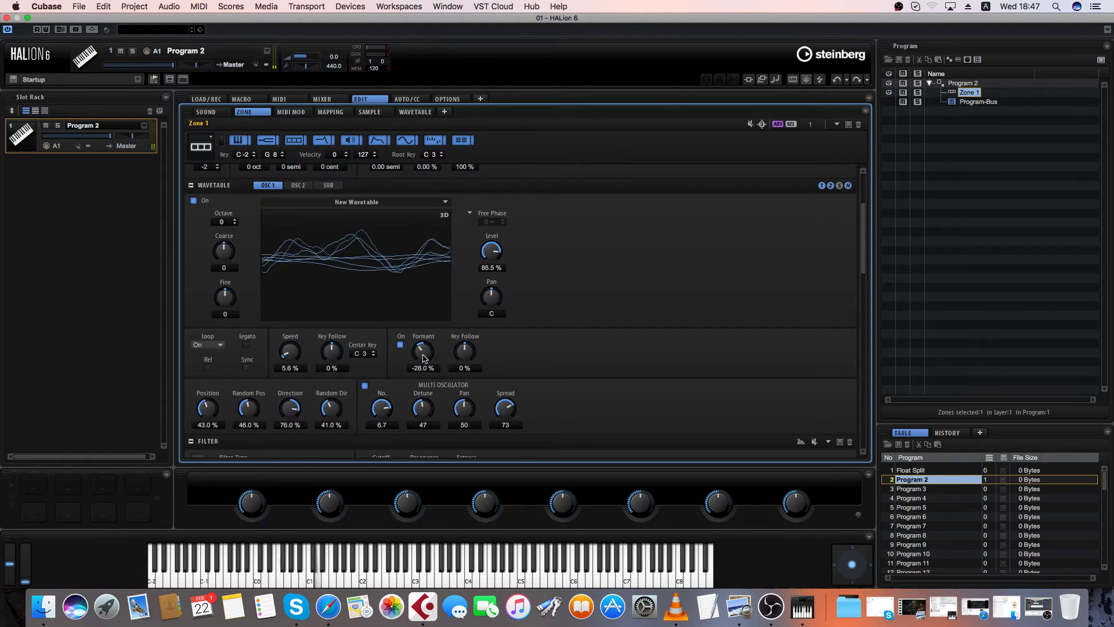
left_click_drag(423, 351, 415, 323)
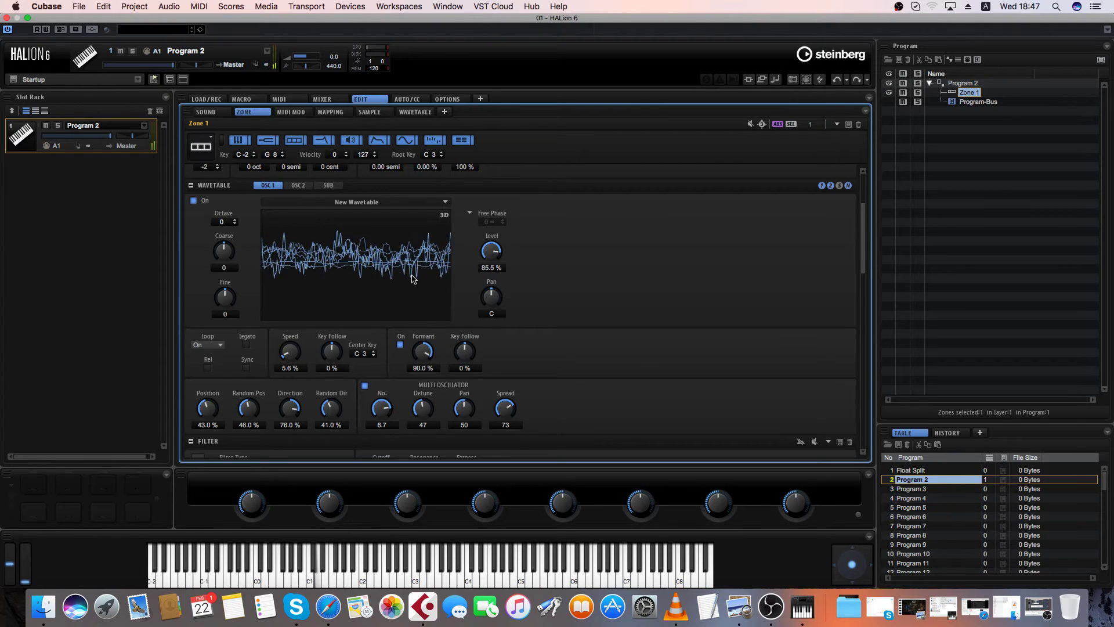
left_click(247, 368)
left_click_drag(294, 356, 283, 326)
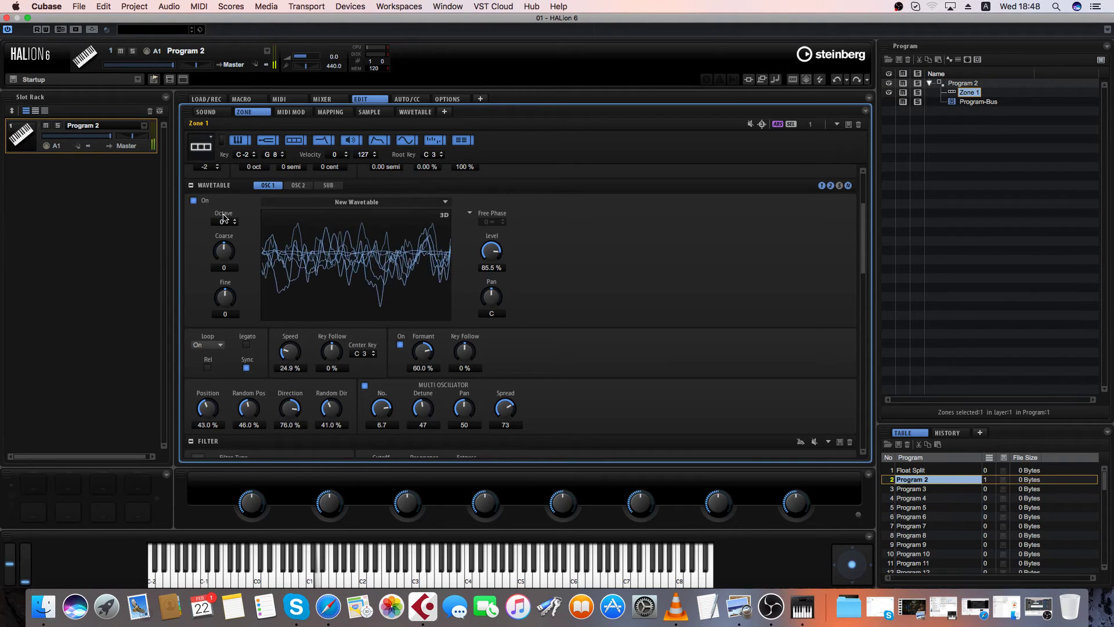
Set Oscillator 1's formant to 32.0 % and speed to 388.7 %, and the Multi Oscillator to number 3.4, detune 55 and spread 0.
left_click_drag(428, 347, 386, 467)
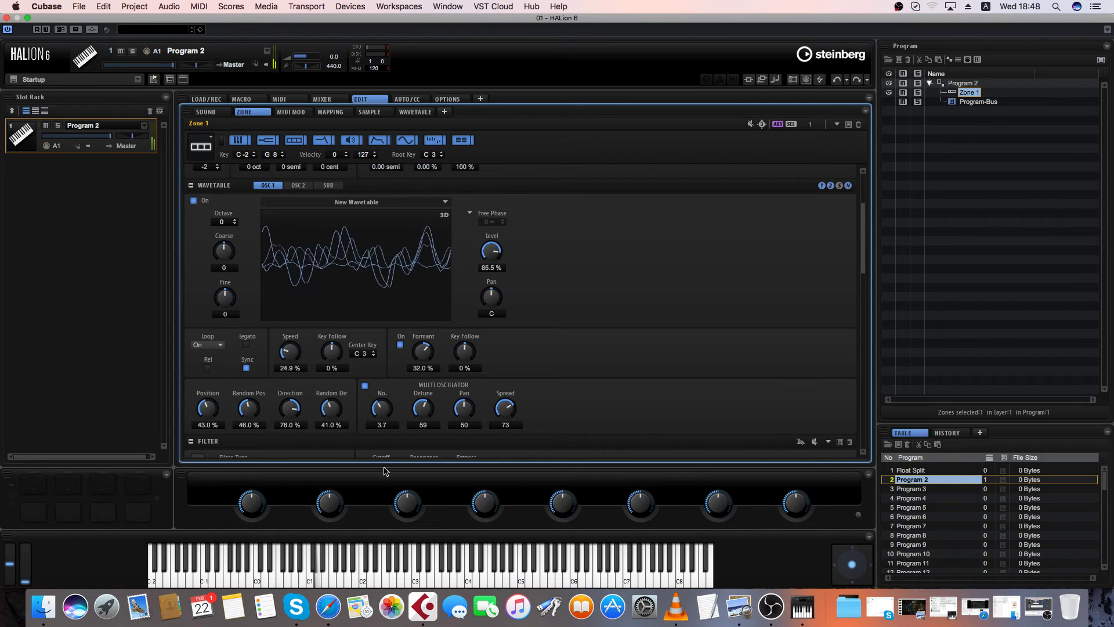
mouse_move(421, 408)
left_mouse_down()
mouse_move(419, 358)
mouse_move(419, 407)
left_mouse_up()
left_click_drag(504, 411, 523, 559)
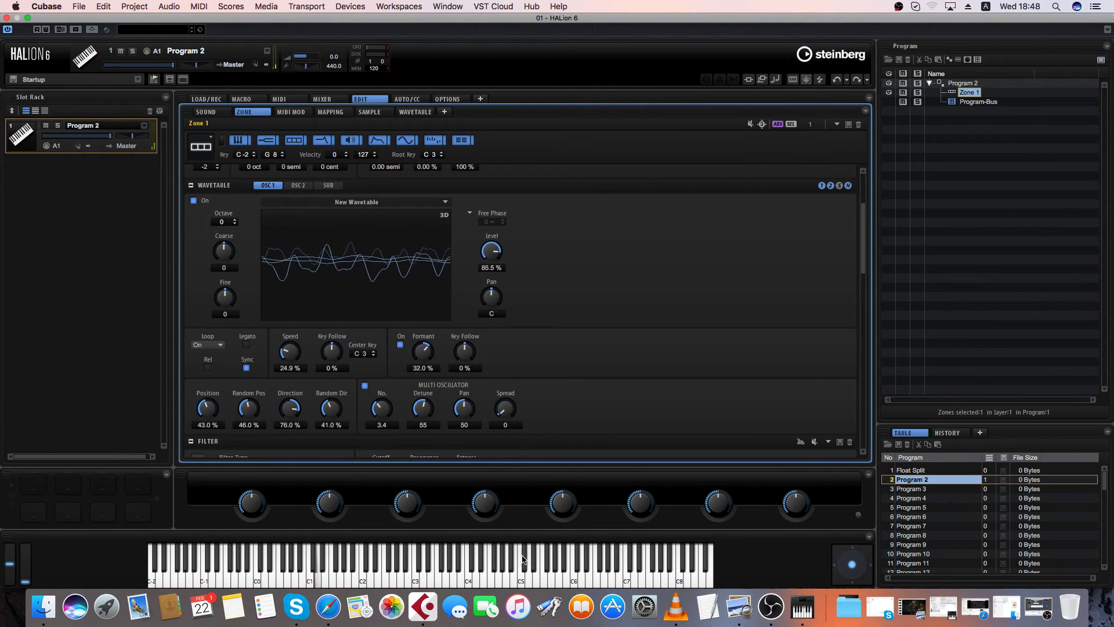
left_click_drag(289, 350, 278, 297)
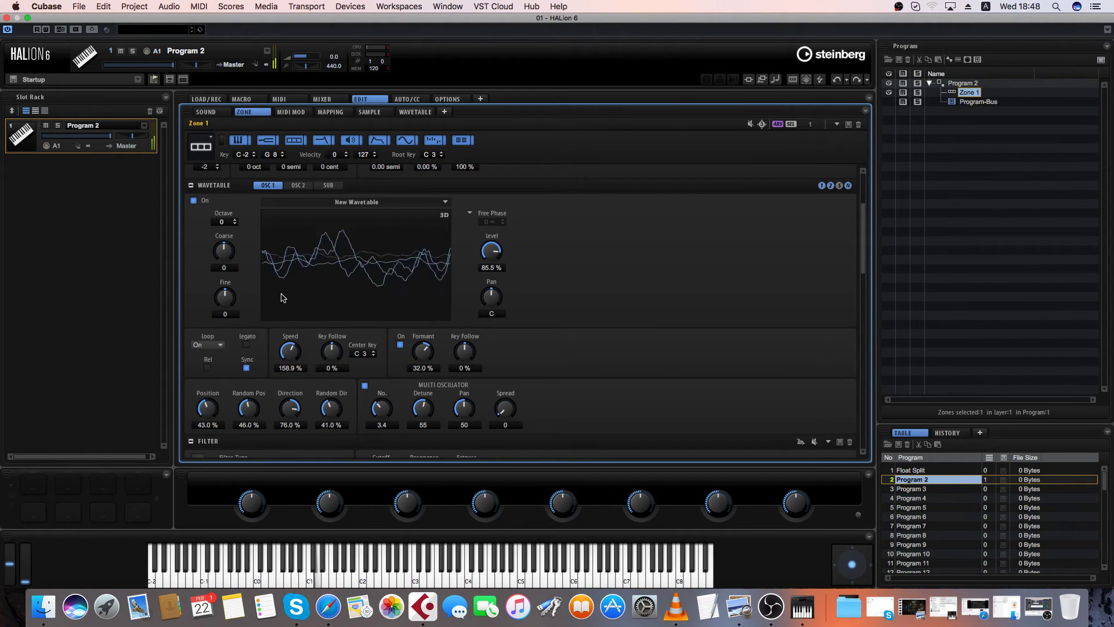
left_click_drag(275, 325, 276, 315)
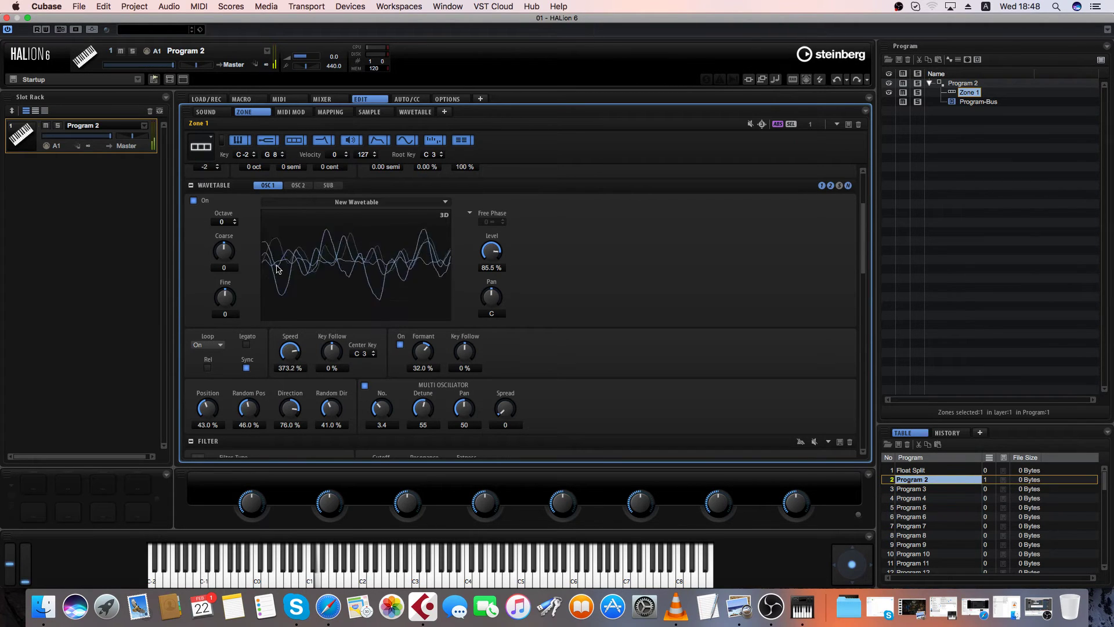
Open Zone 1's filter to a 22000 Hz cutoff with 3 % resonance and switch its filter type to Off.
left_click_drag(863, 236, 812, 289)
mouse_move(336, 380)
left_mouse_down()
mouse_move(327, 349)
mouse_move(313, 348)
mouse_move(312, 362)
mouse_move(344, 382)
left_mouse_up()
left_click_drag(863, 289, 862, 221)
scroll(552, 199, "down", 1)
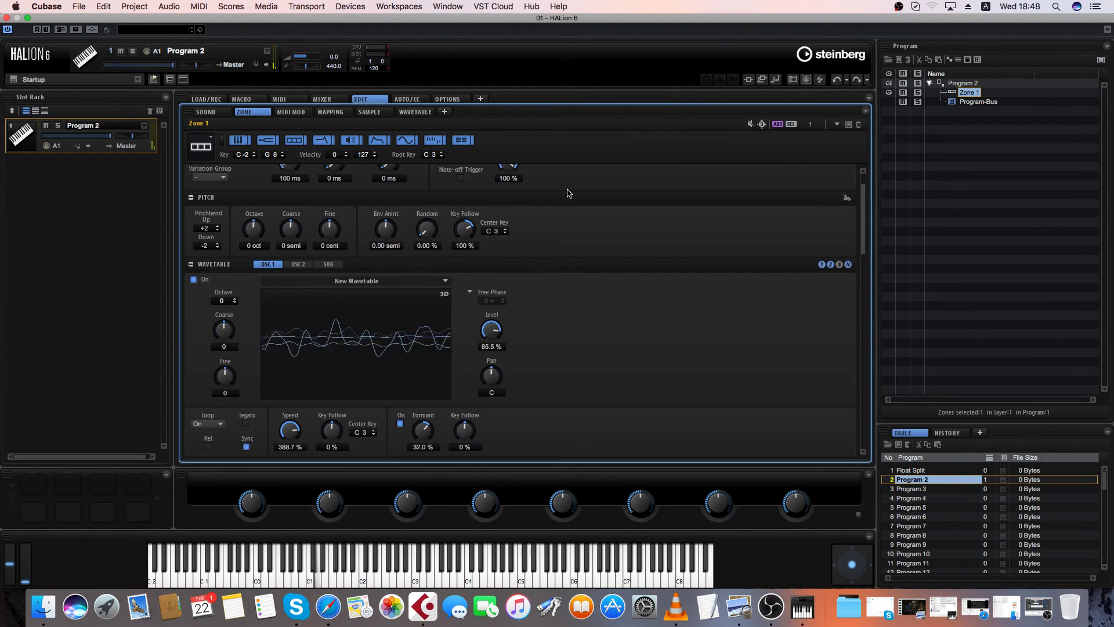
scroll(201, 370, "down", 5)
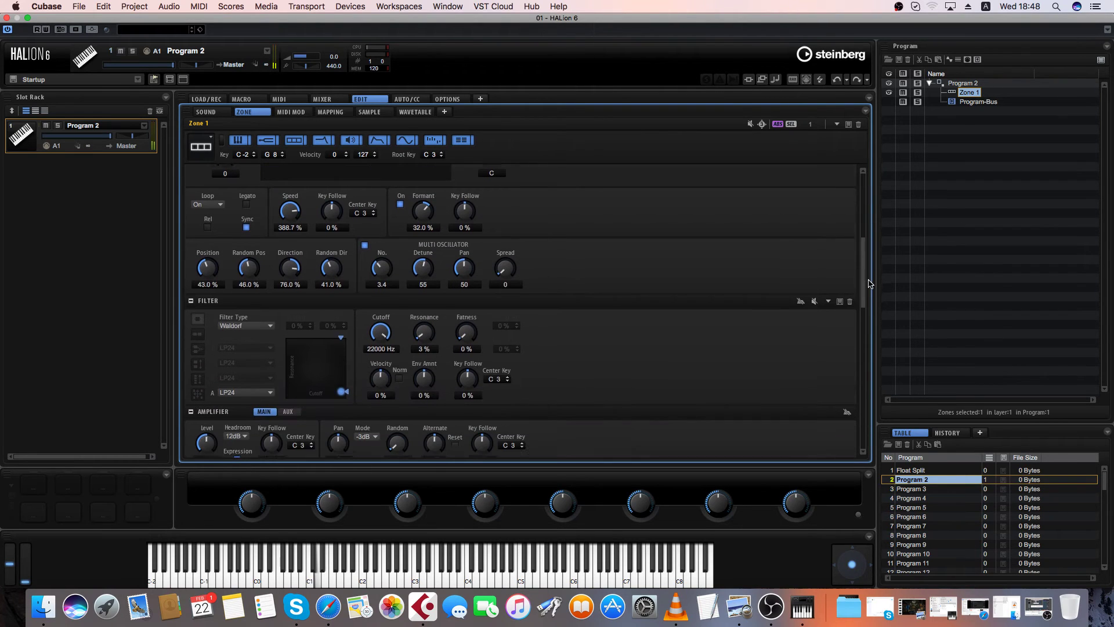
left_click(244, 321)
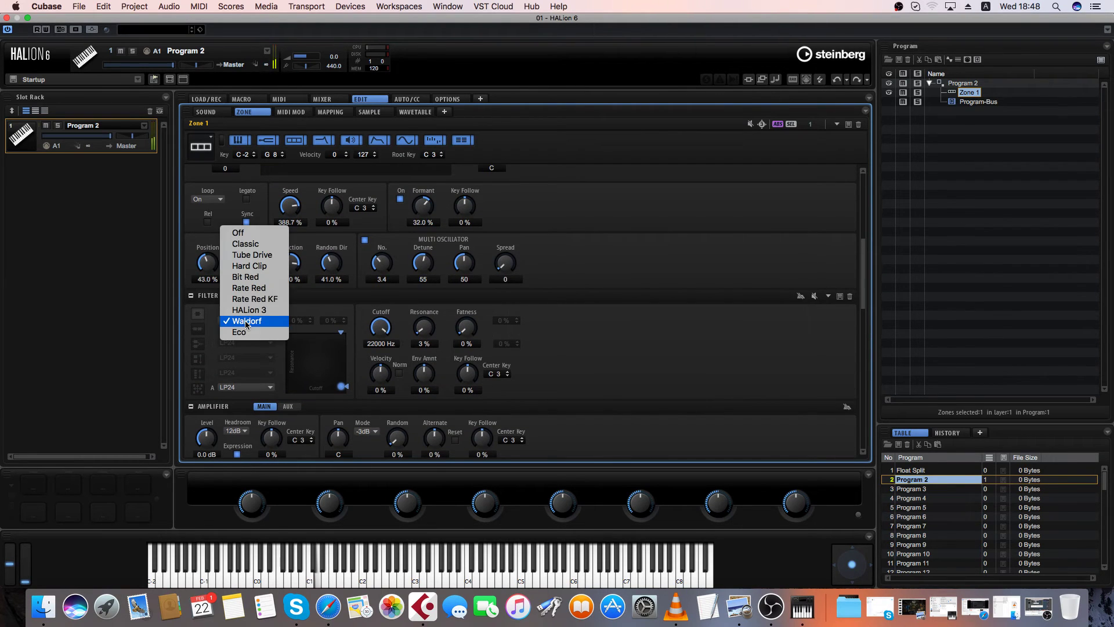
left_click(251, 235)
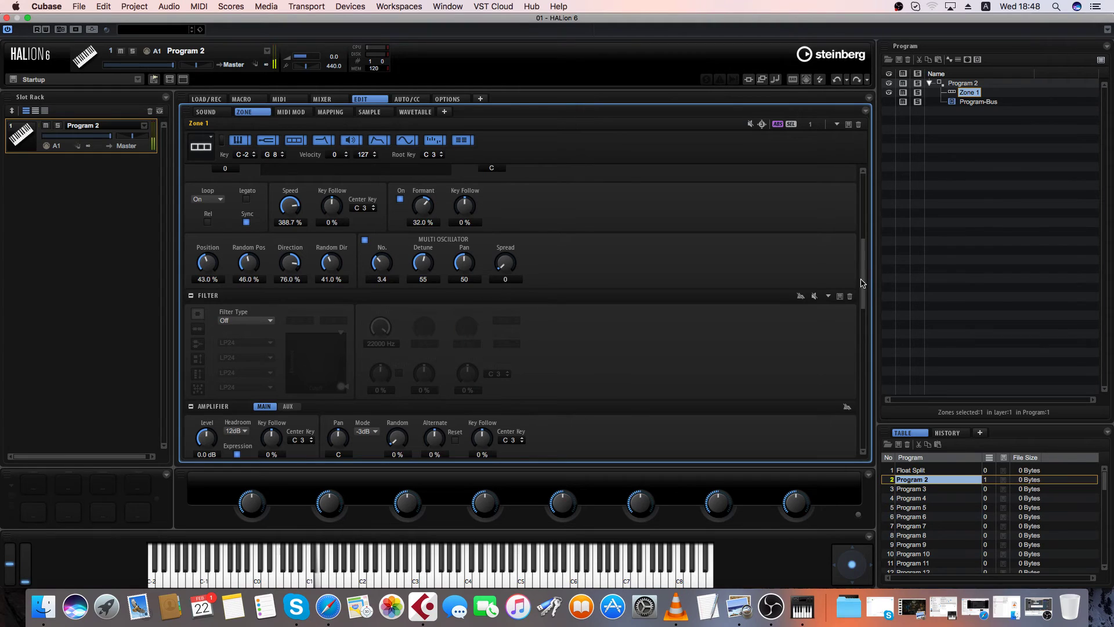
Open Oscillator 1's wavetable spectrum and redraw its harmonic levels freehand across the waves.
left_click_drag(863, 283, 863, 237)
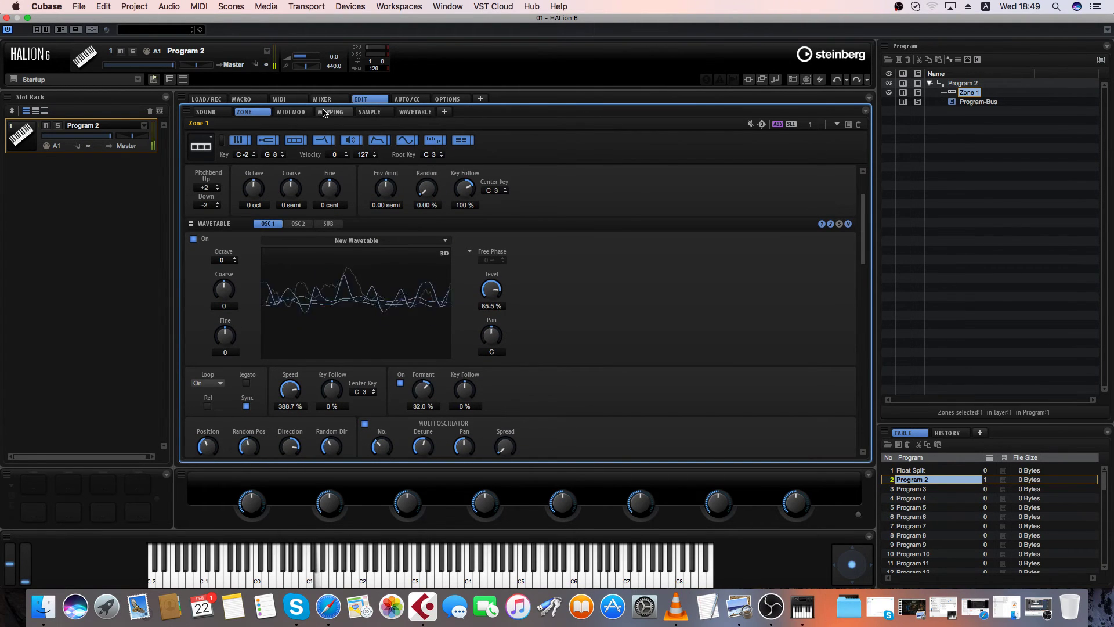
left_click(411, 114)
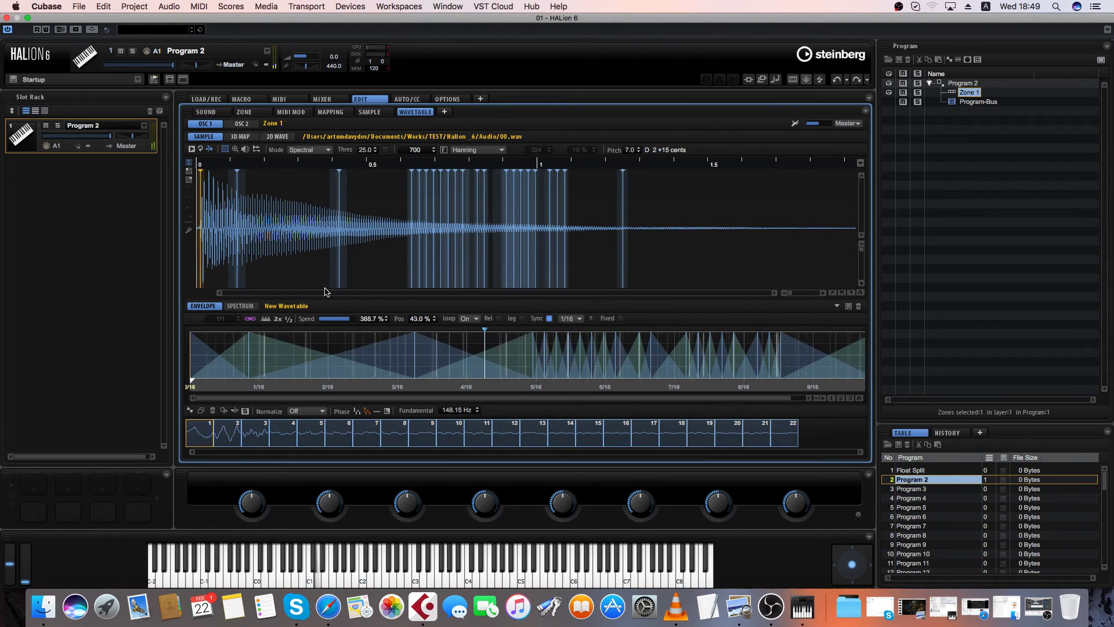
left_click(244, 309)
mouse_move(219, 337)
left_mouse_down()
mouse_move(286, 359)
mouse_move(359, 340)
mouse_move(474, 350)
mouse_move(552, 338)
mouse_move(540, 351)
mouse_move(418, 360)
mouse_move(209, 358)
mouse_move(190, 339)
mouse_move(308, 368)
mouse_move(558, 355)
mouse_move(254, 363)
mouse_move(201, 345)
mouse_move(234, 354)
mouse_move(321, 341)
mouse_move(446, 356)
mouse_move(553, 341)
mouse_move(354, 360)
left_mouse_up()
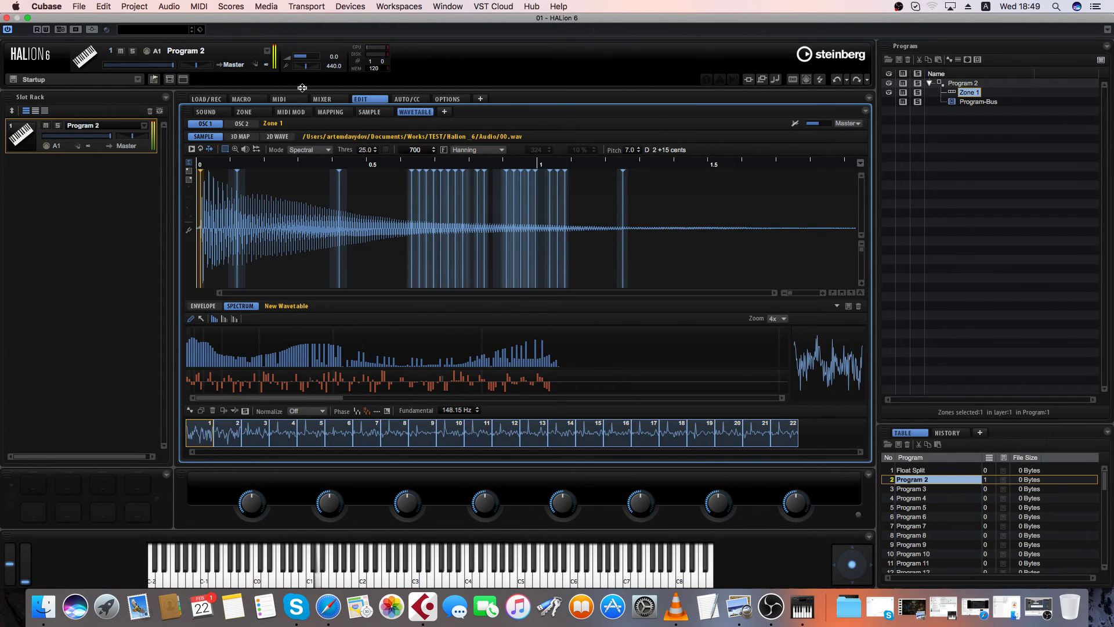
Return to Zone 1 and set Oscillator 1's speed to 8.4 %, formant to -42.0 %, octave to -1 and coarse tuning to 0.
left_click(244, 112)
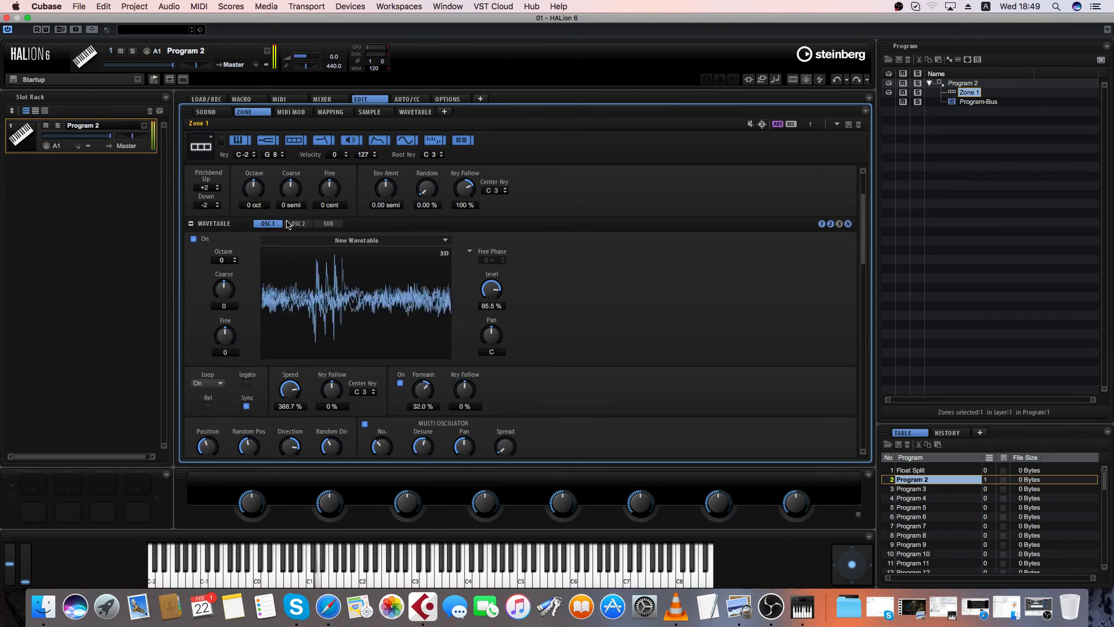
left_click_drag(285, 384, 302, 465)
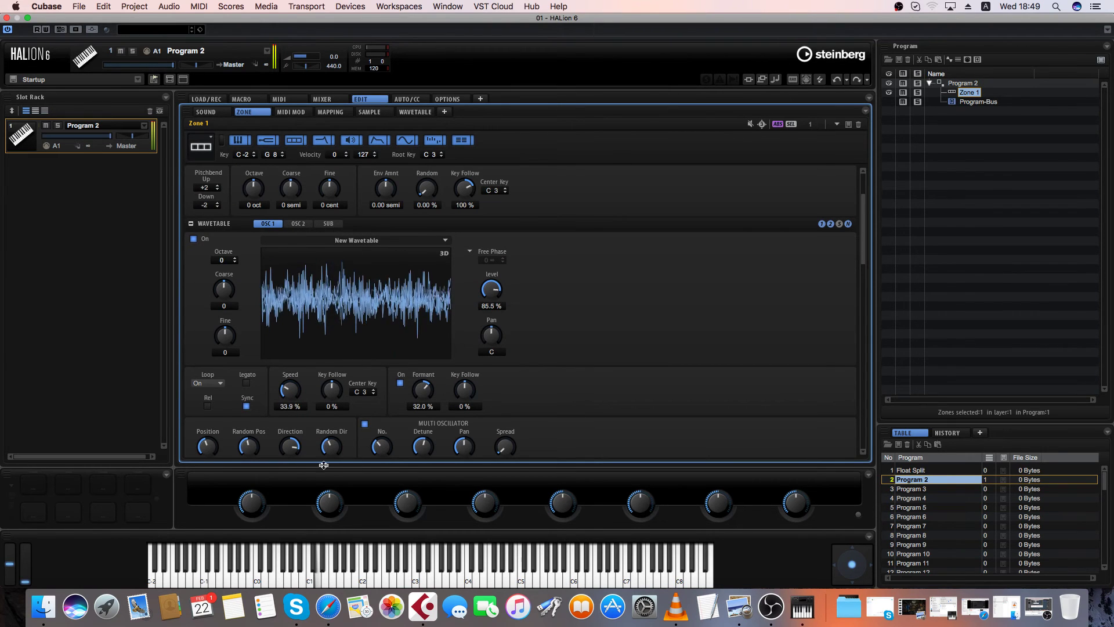
left_click_drag(425, 388, 429, 441)
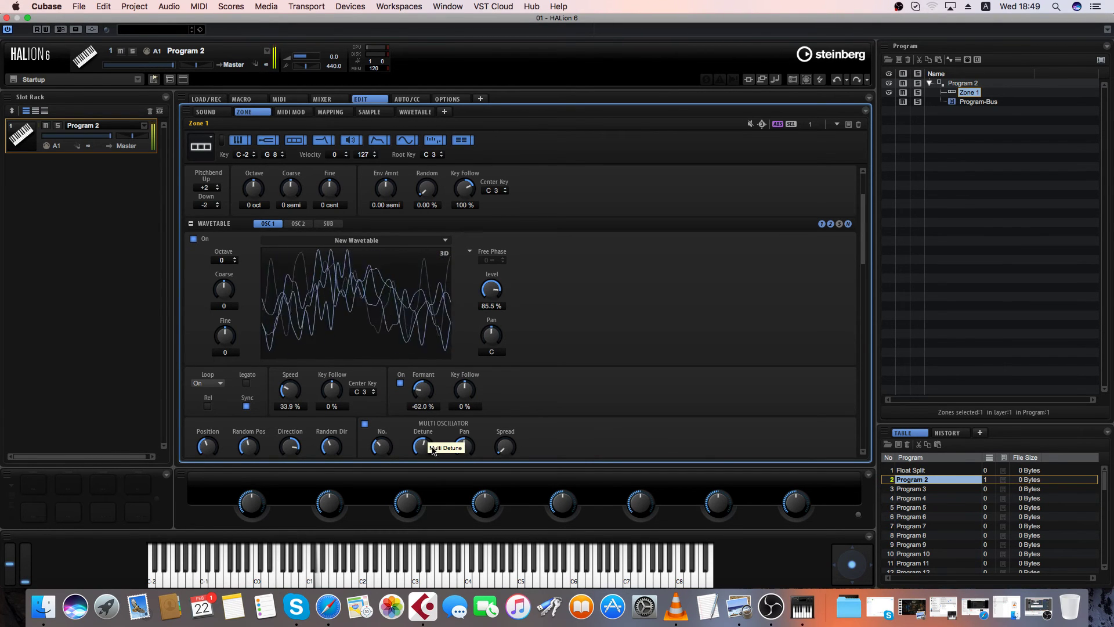
left_click_drag(433, 451, 432, 442)
left_click_drag(293, 392, 297, 413)
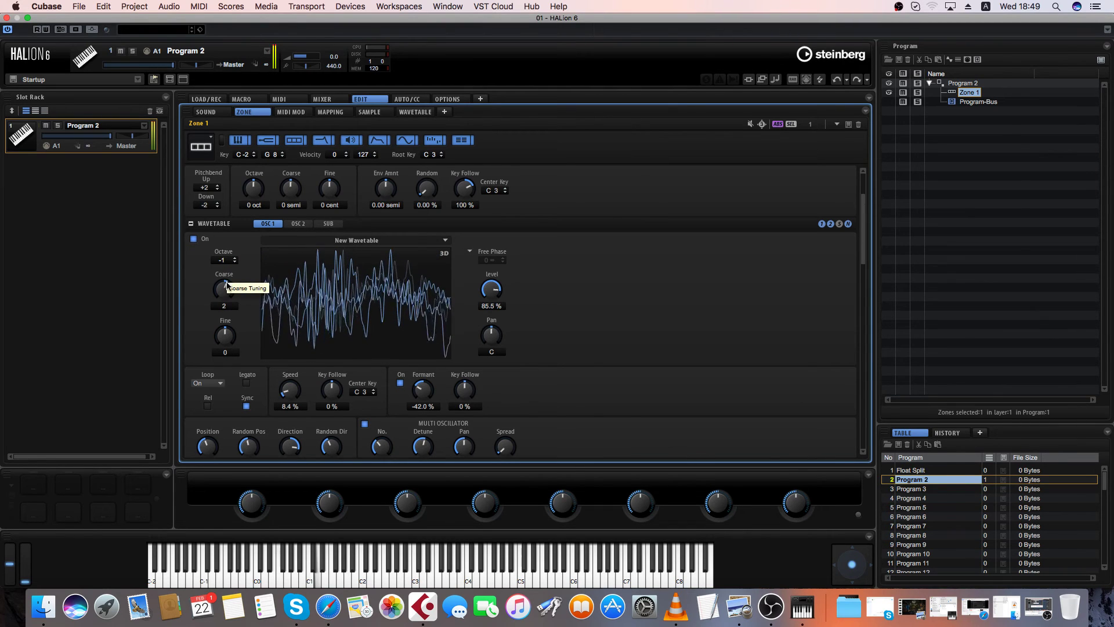
scroll(563, 307, "down", 2)
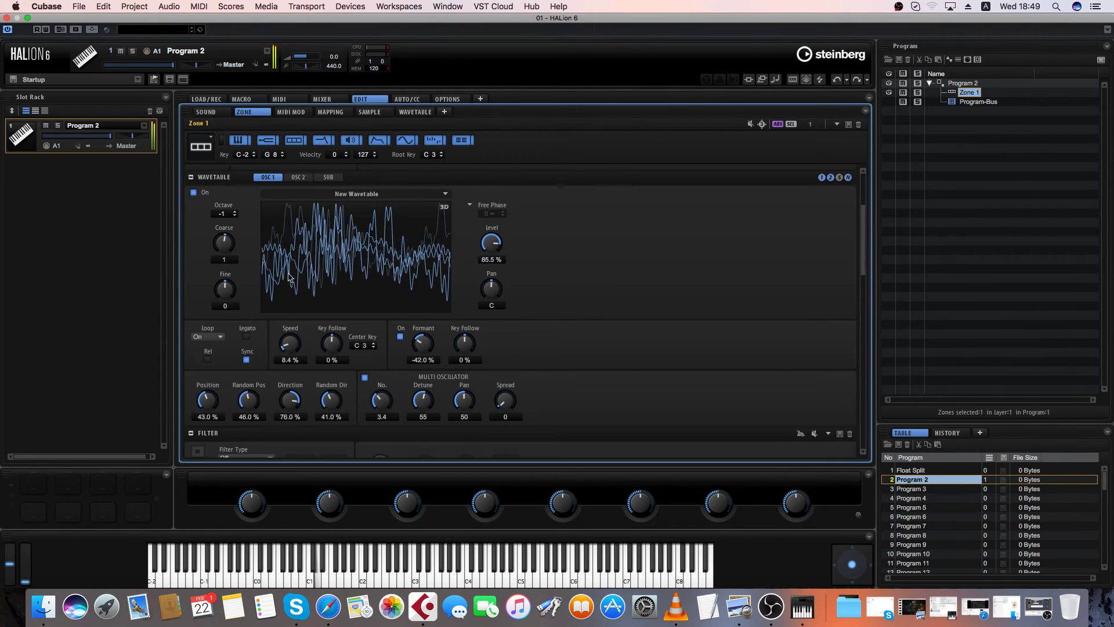
left_click_drag(220, 243, 220, 249)
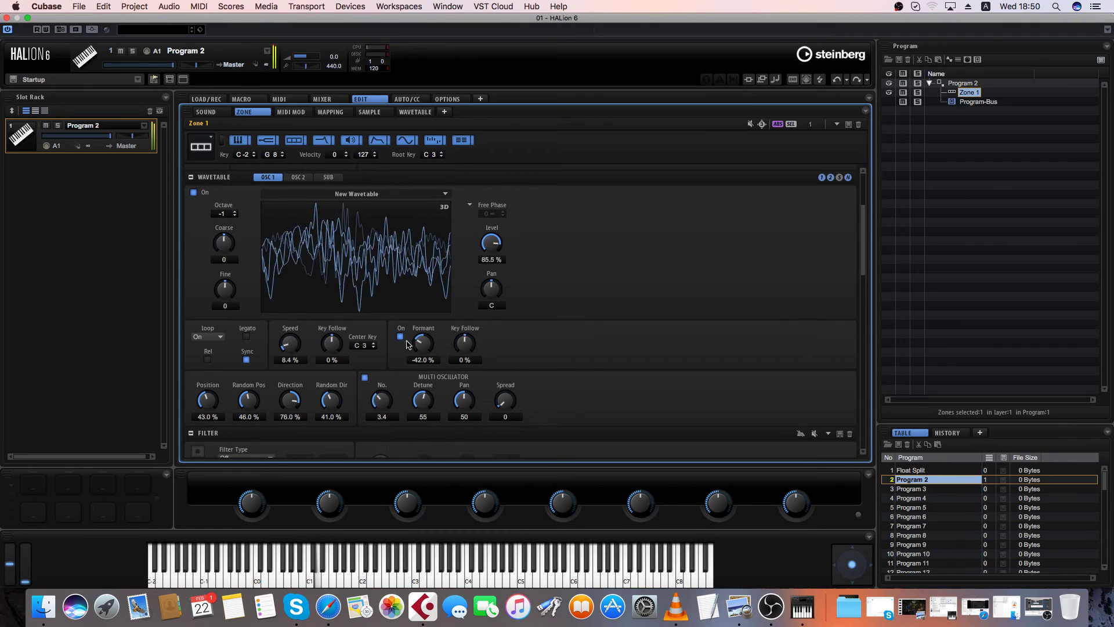
Set formant to -78.0 %, speed to 0.0 %, position to 11.0 %, random position to 19.5 %, and the Multi Oscillator to number 2.6, detune 30.
left_click_drag(422, 345, 426, 437)
left_click_drag(284, 345, 287, 365)
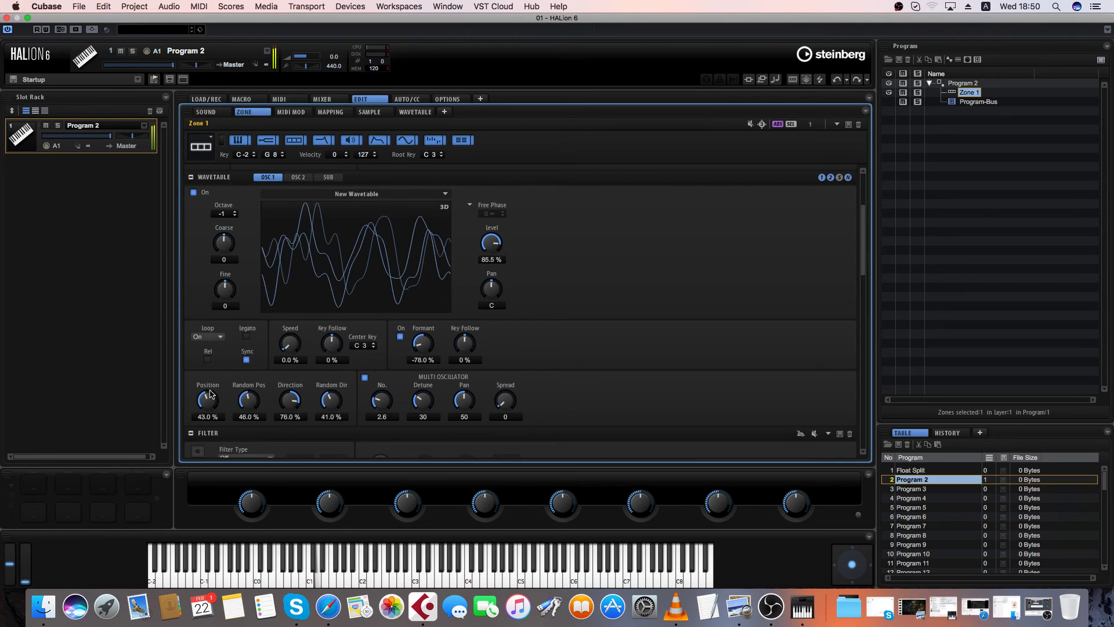
left_click_drag(210, 396, 212, 446)
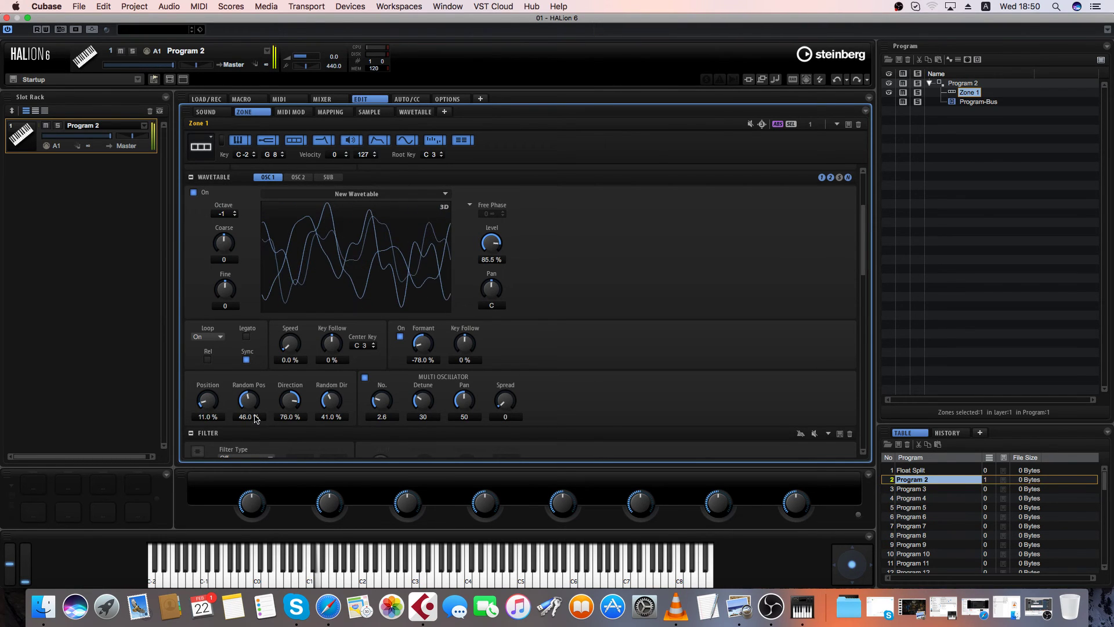
left_click_drag(256, 406, 257, 435)
Raise Oscillator 1's speed to 430.1 % and its formant to 56.0 %.
left_click_drag(425, 347, 421, 328)
left_click_drag(290, 345, 292, 329)
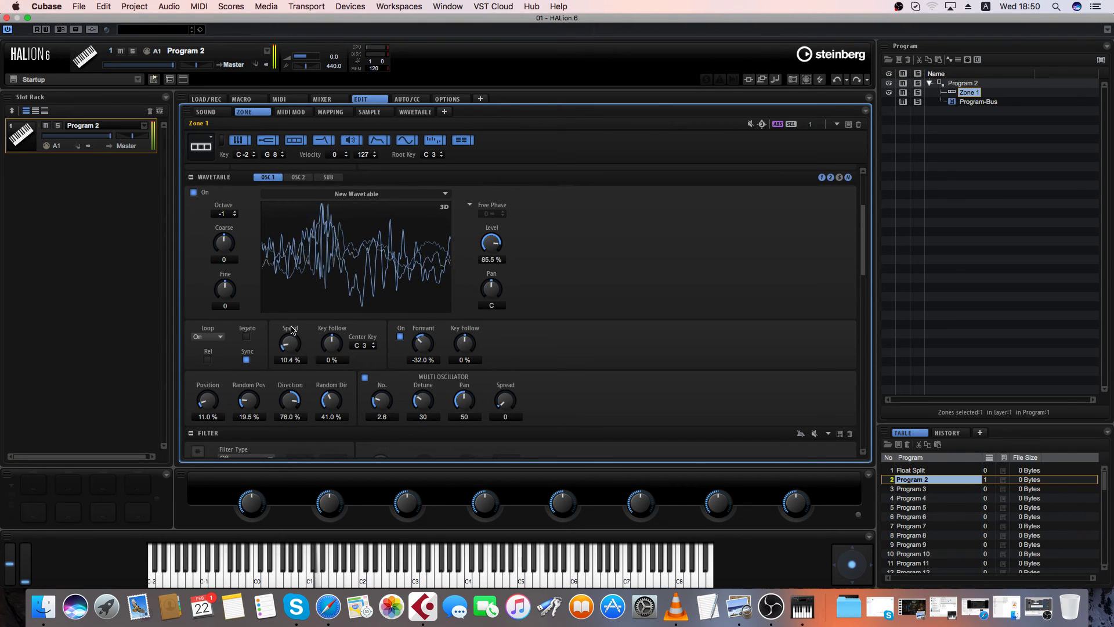
left_click_drag(280, 282, 280, 273)
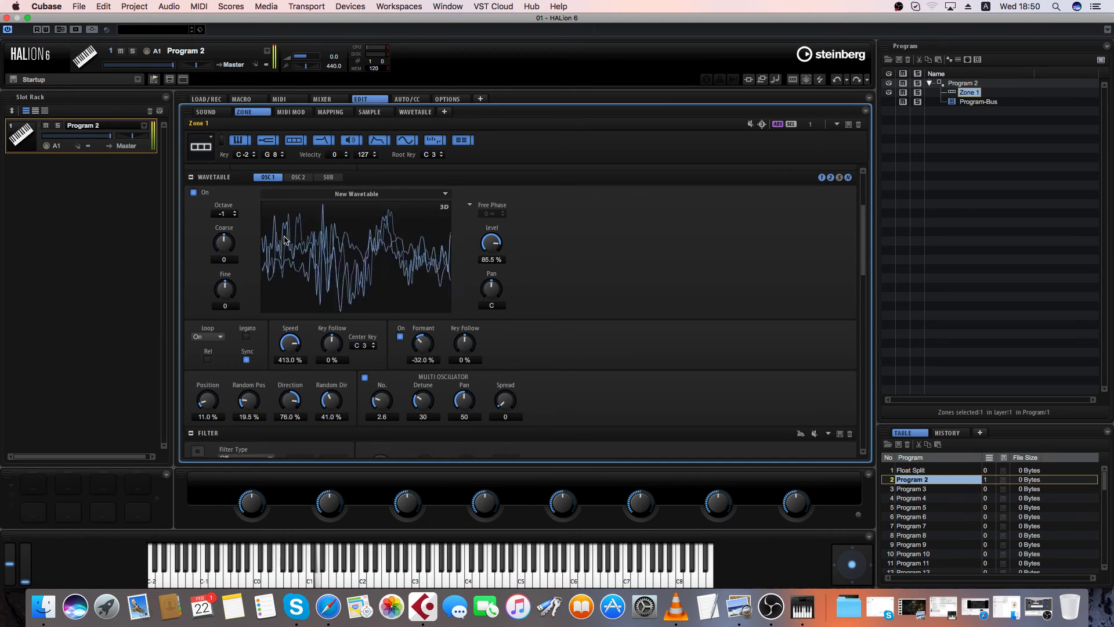
left_click_drag(427, 339, 426, 319)
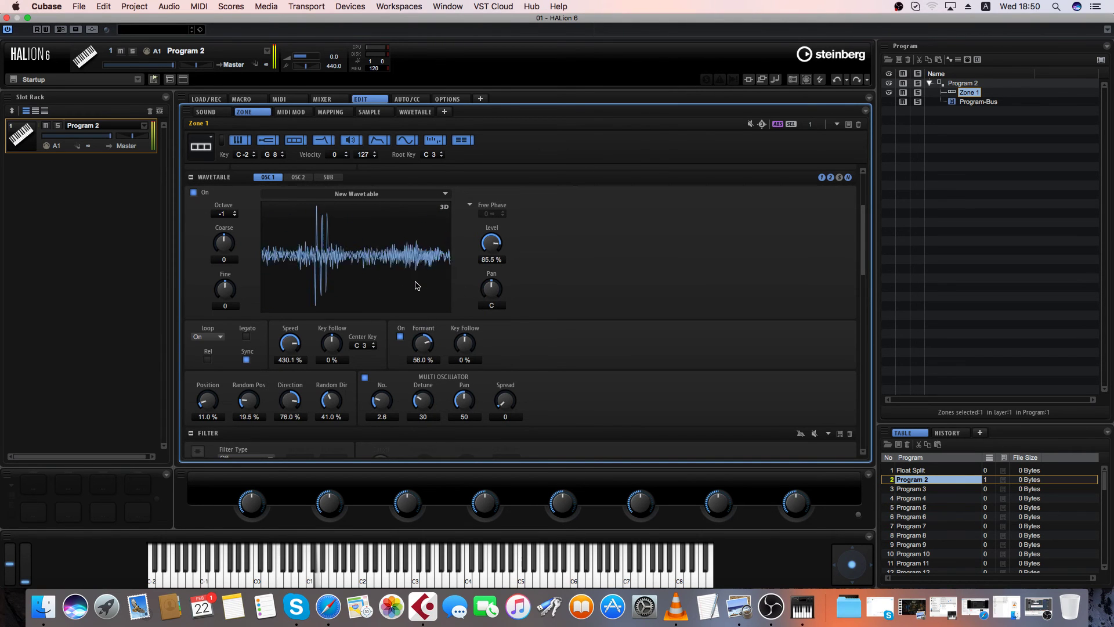
Set the Multi Oscillator to number 2.2, detune 23 and spread 41, and Oscillator 1's formant to 20.0 %.
left_click_drag(380, 398, 423, 412)
left_click_drag(508, 411, 502, 360)
left_click_drag(428, 342, 429, 366)
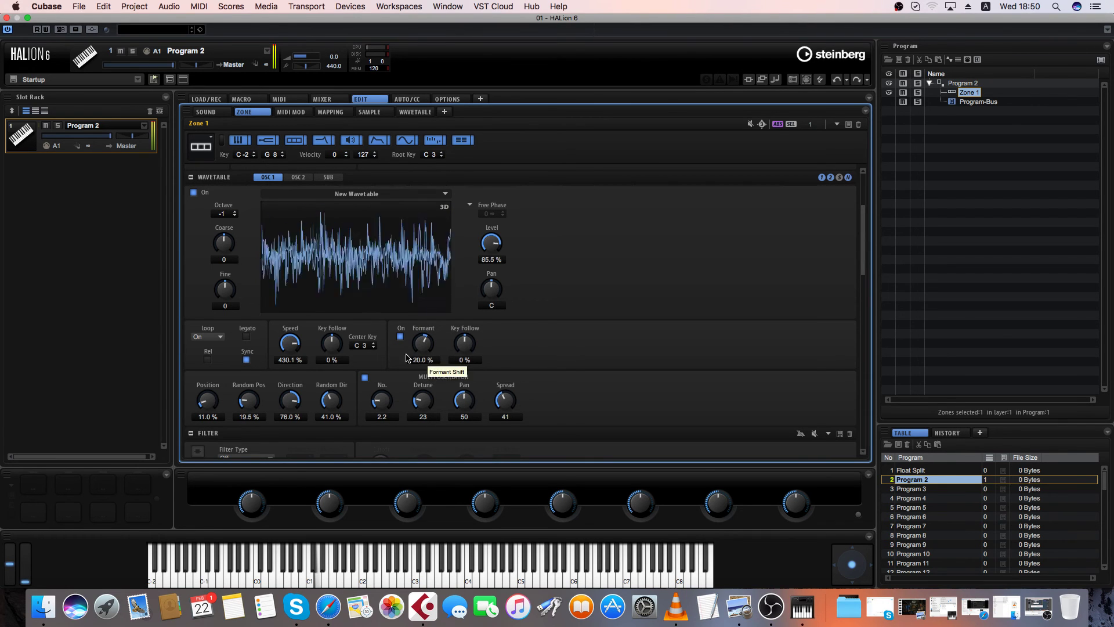
Set Oscillator 1's speed to 31.9 %, octave to -2 and formant to -40.0 %.
left_click_drag(293, 342, 297, 389)
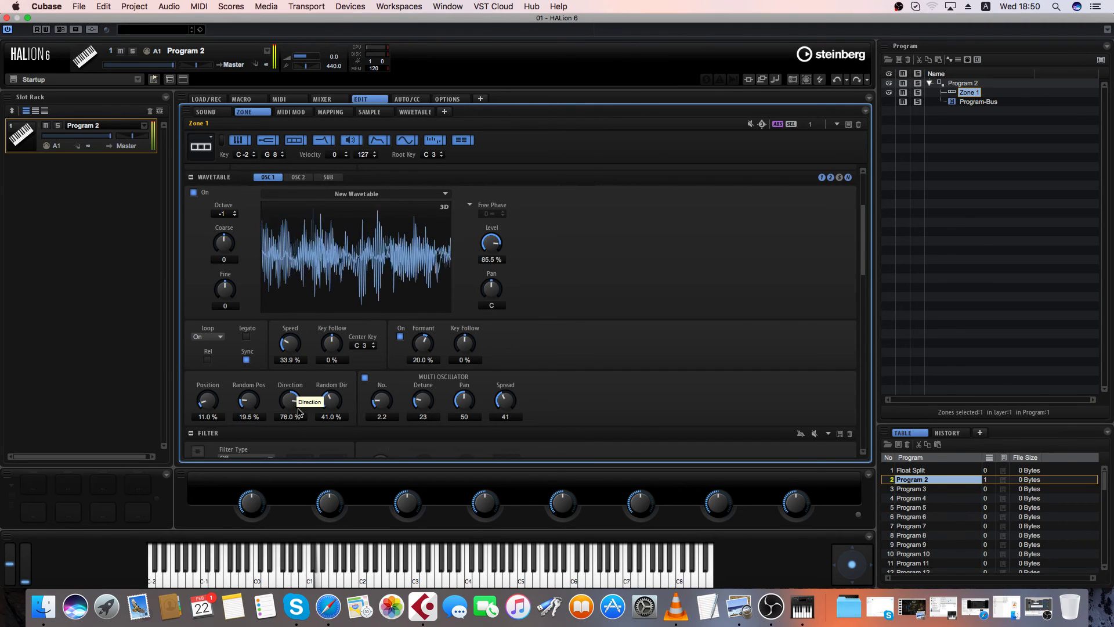
left_click_drag(300, 415, 300, 411)
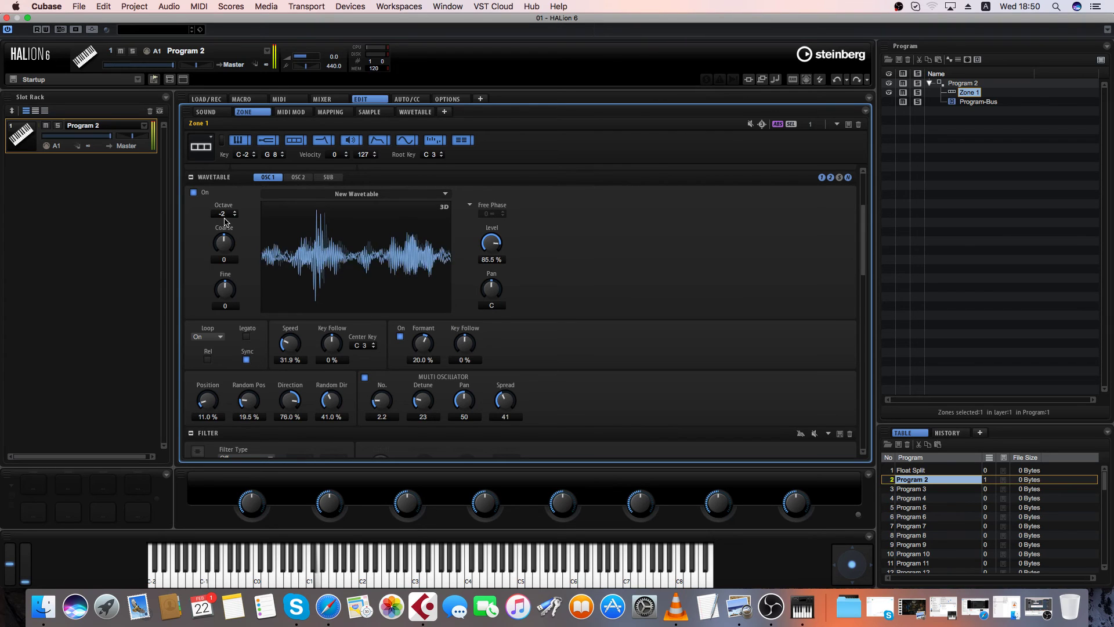
left_click_drag(429, 343, 429, 358)
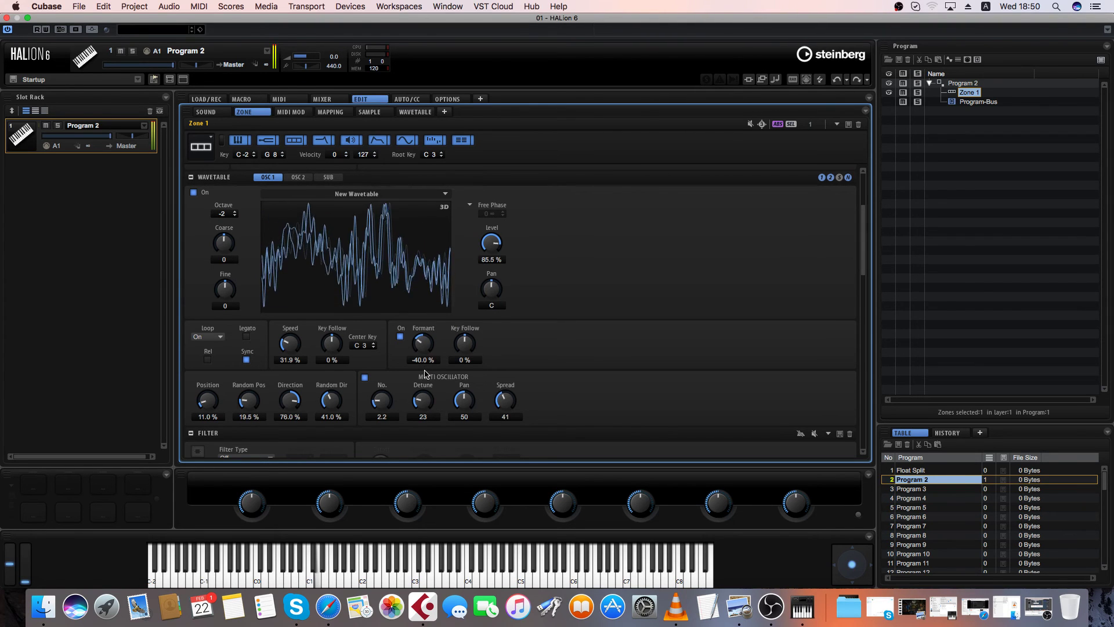
Set Oscillator 1's formant to -70.0 %, direction to 1.0 % and random direction to 5.0 %, and the Multi Oscillator number to 5.1.
left_click_drag(426, 375, 377, 353)
left_click_drag(293, 401, 297, 455)
left_click_drag(331, 408, 337, 442)
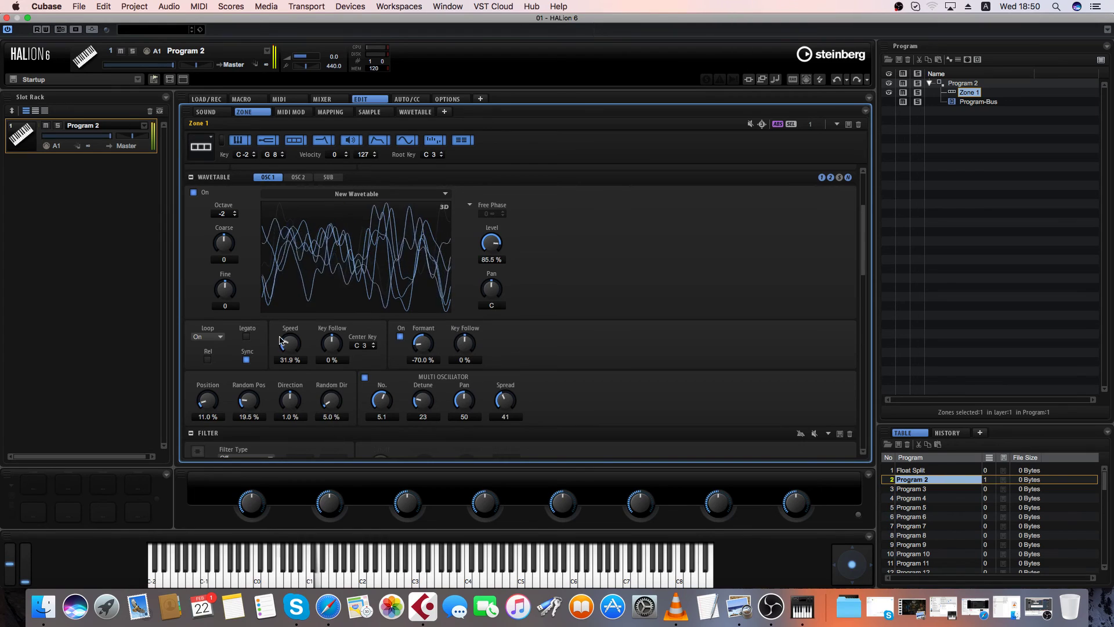
Try Oscillator 1 at octave 4 with 396.6 % speed, and settle on octave 0, speed 100.0 % and formant -20.0 %.
left_click_drag(281, 340, 277, 302)
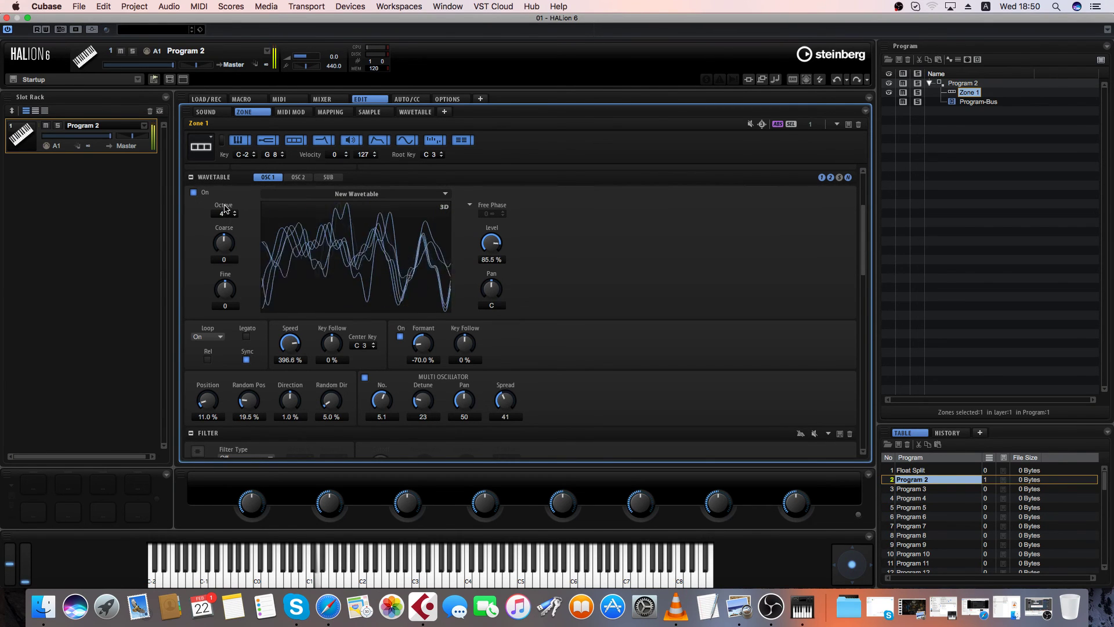
left_click_drag(226, 211, 228, 218)
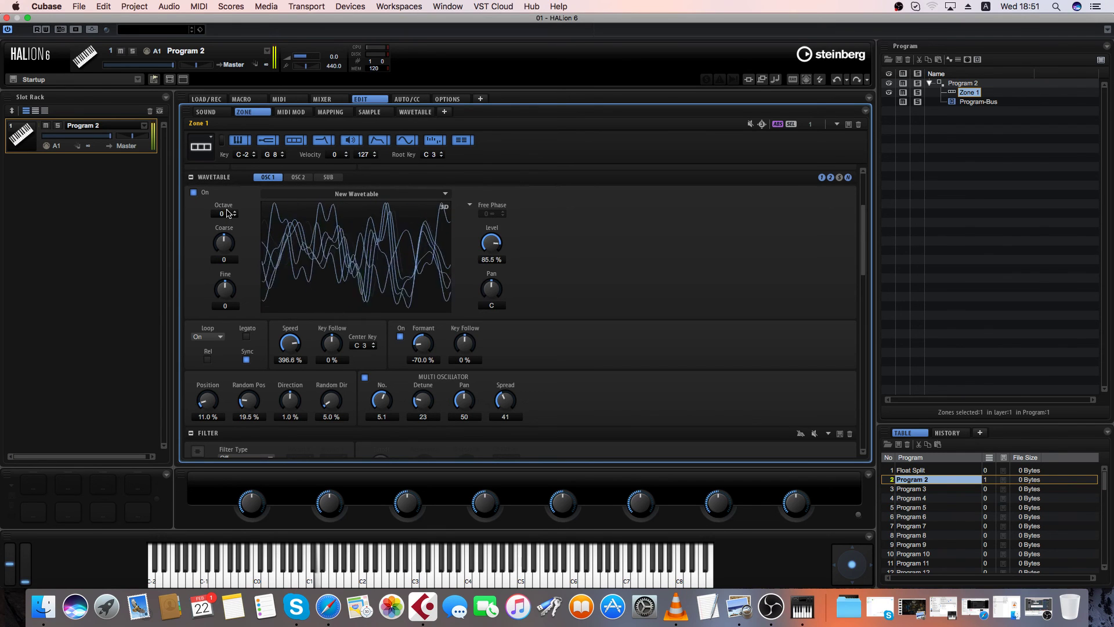
left_click_drag(285, 351, 285, 369)
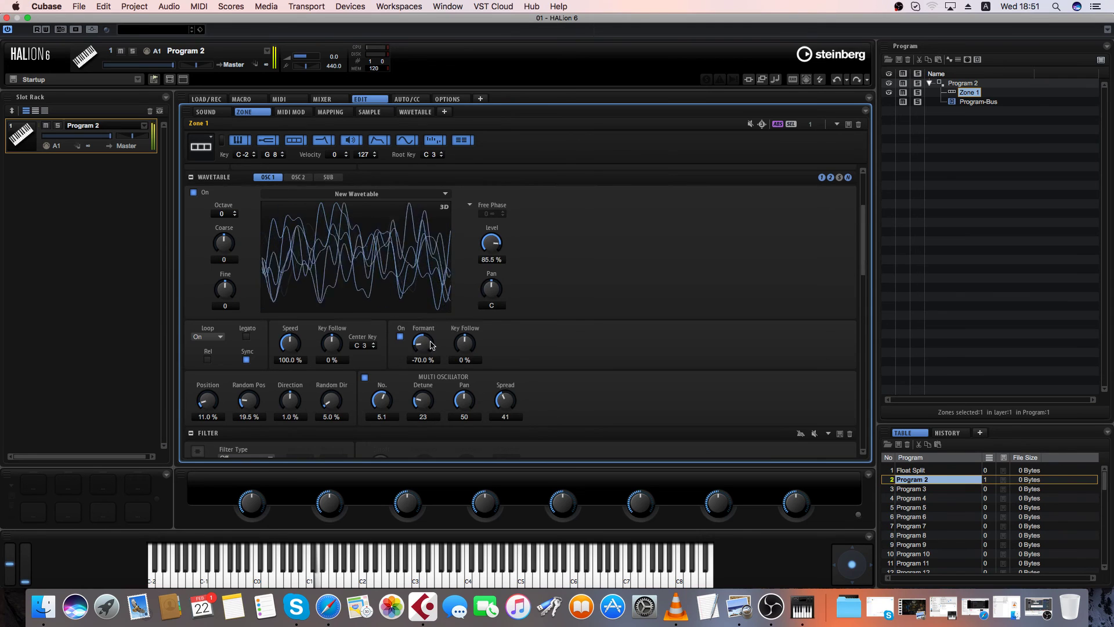
left_click_drag(426, 352, 425, 339)
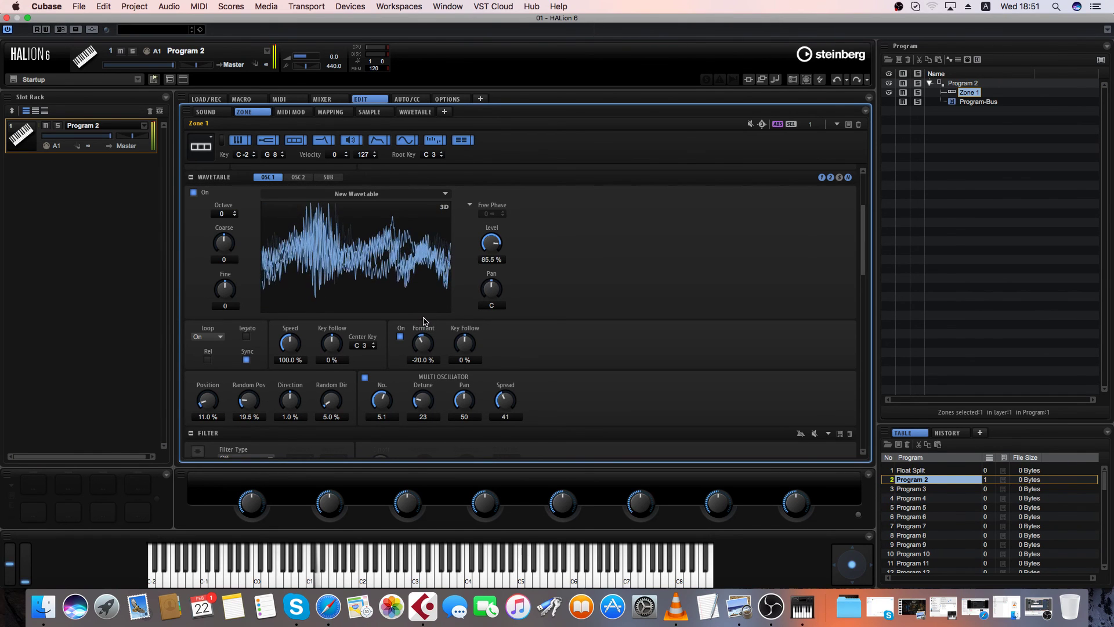
Set Oscillator 1's formant to -100.0 % and speed to 17.6 %, and reduce the Multi Oscillator to number 1.0 and detune 0.
left_click_drag(425, 321, 427, 394)
left_click_drag(296, 346, 298, 383)
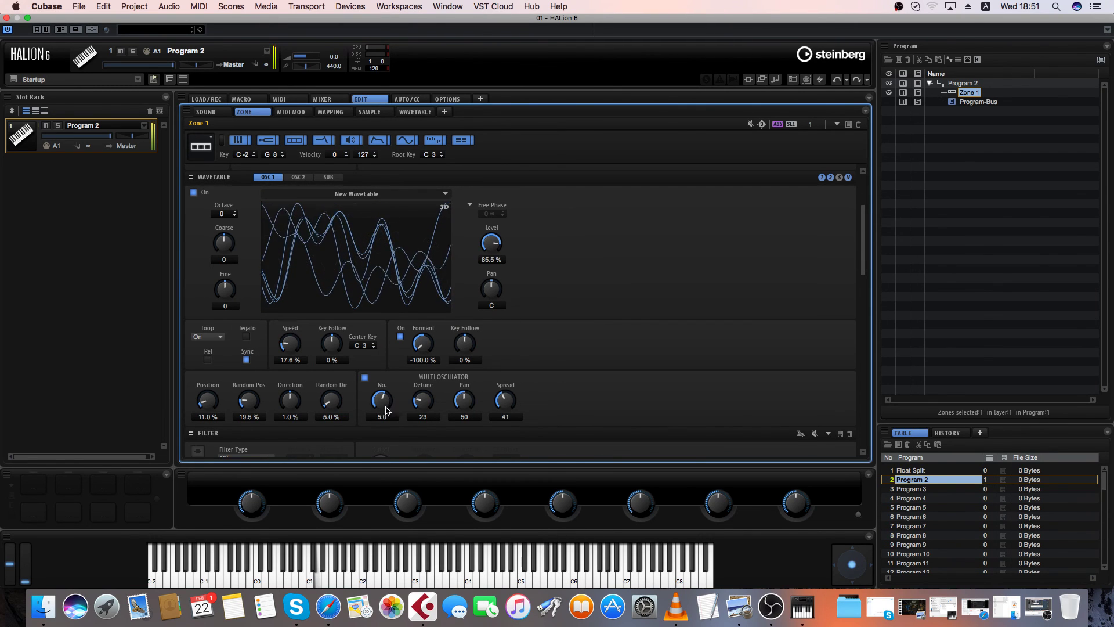
left_click_drag(387, 411, 384, 458)
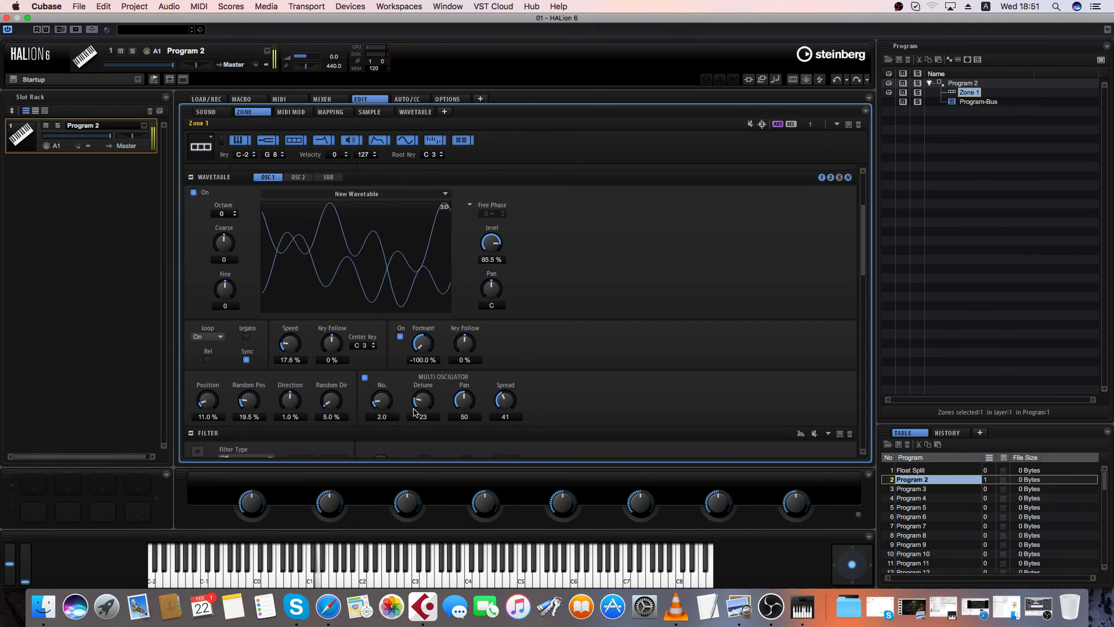
left_click_drag(421, 402, 421, 442)
left_click_drag(387, 401, 394, 422)
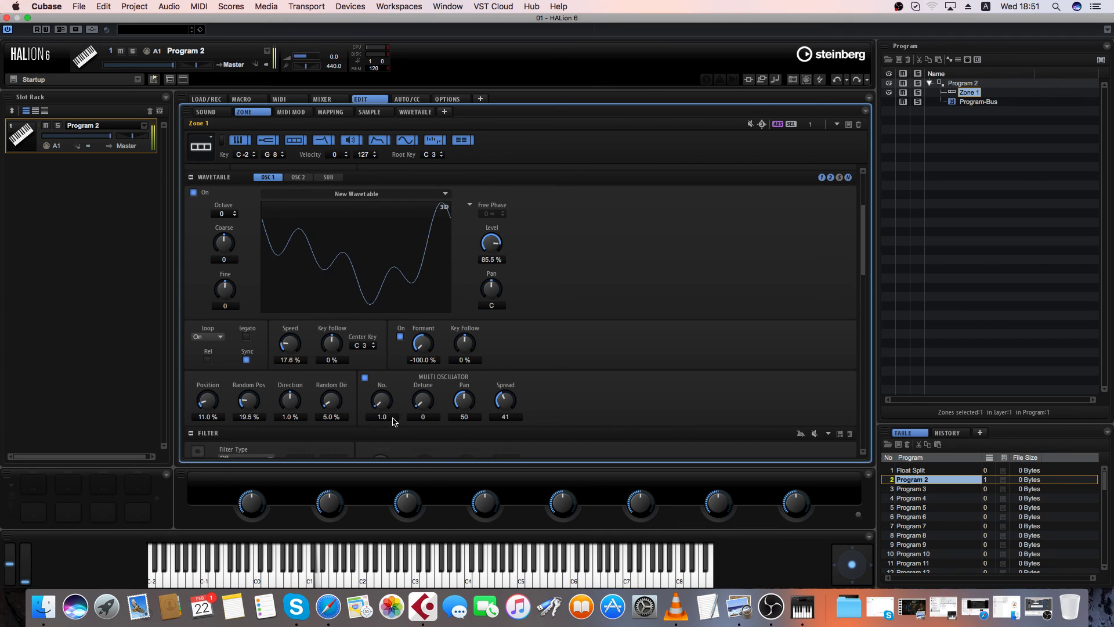
Set the Multi Oscillator's spread to 0 and lower Oscillator 1's level to 37.5 %.
scroll(490, 251, "down", 1)
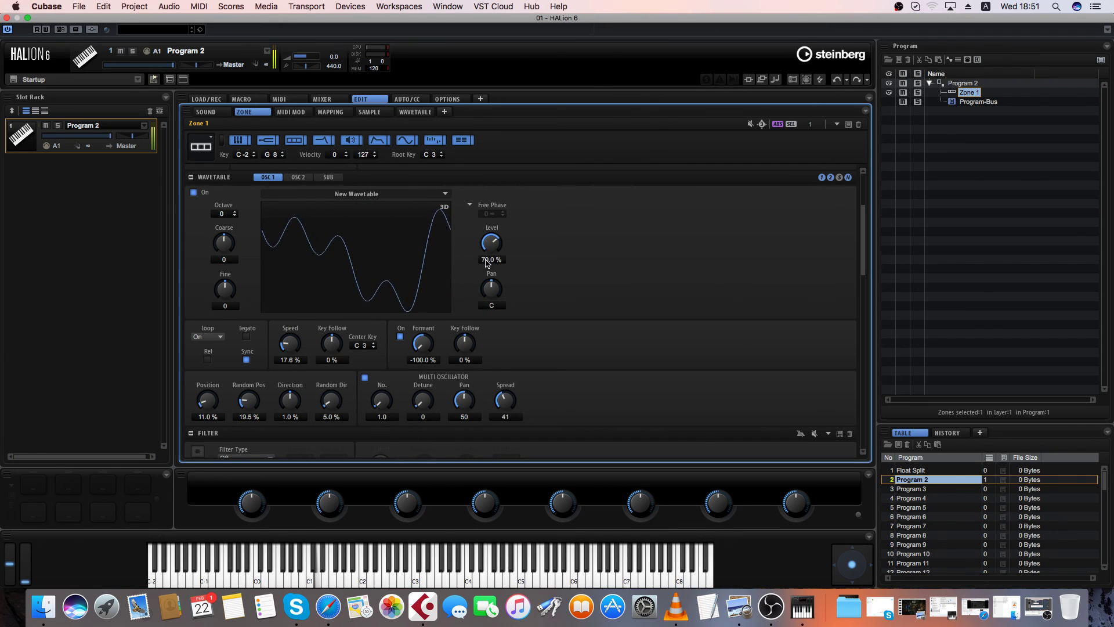
scroll(486, 271, "down", 3)
left_click_drag(513, 399, 516, 473)
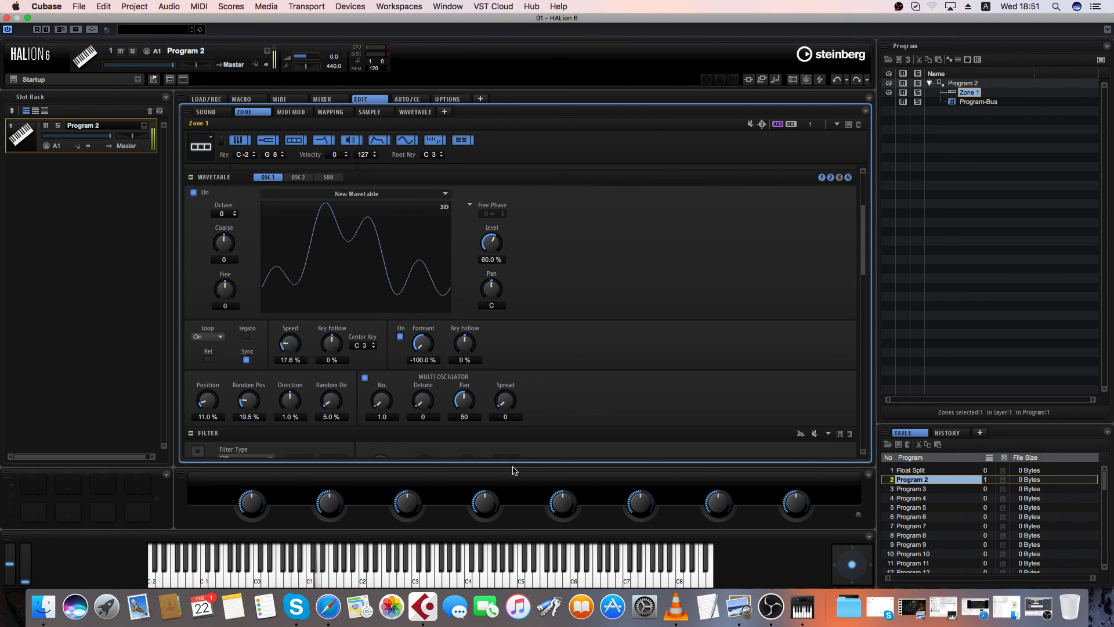
left_click_drag(491, 245, 488, 269)
Set Oscillator 1's speed to 7.9 % and formant to -90.0 %, and fade its level down to 0.0 %.
left_click_drag(295, 342, 297, 357)
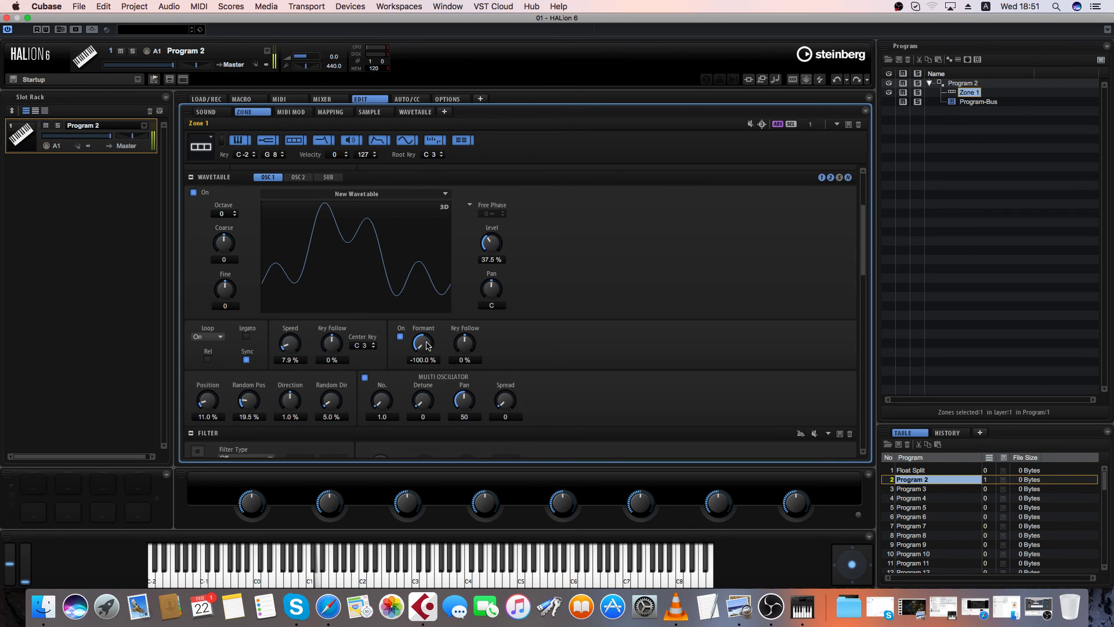
left_click_drag(431, 348, 427, 336)
left_click_drag(491, 233, 489, 278)
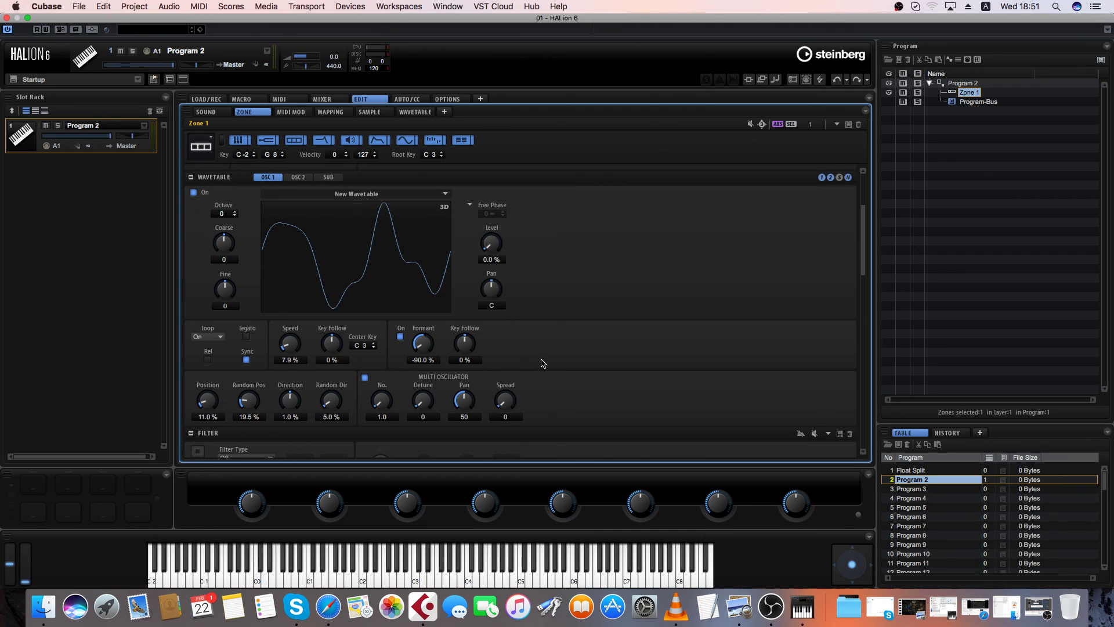
Close the HALion 6 window and switch to OBS.
left_click(7, 19)
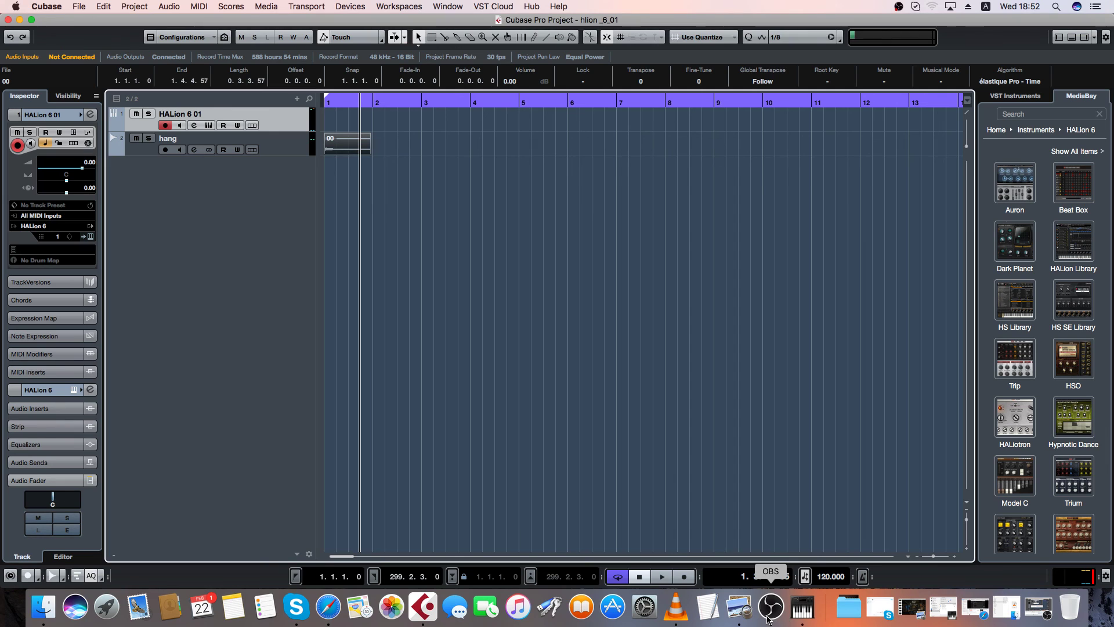
left_click(784, 613)
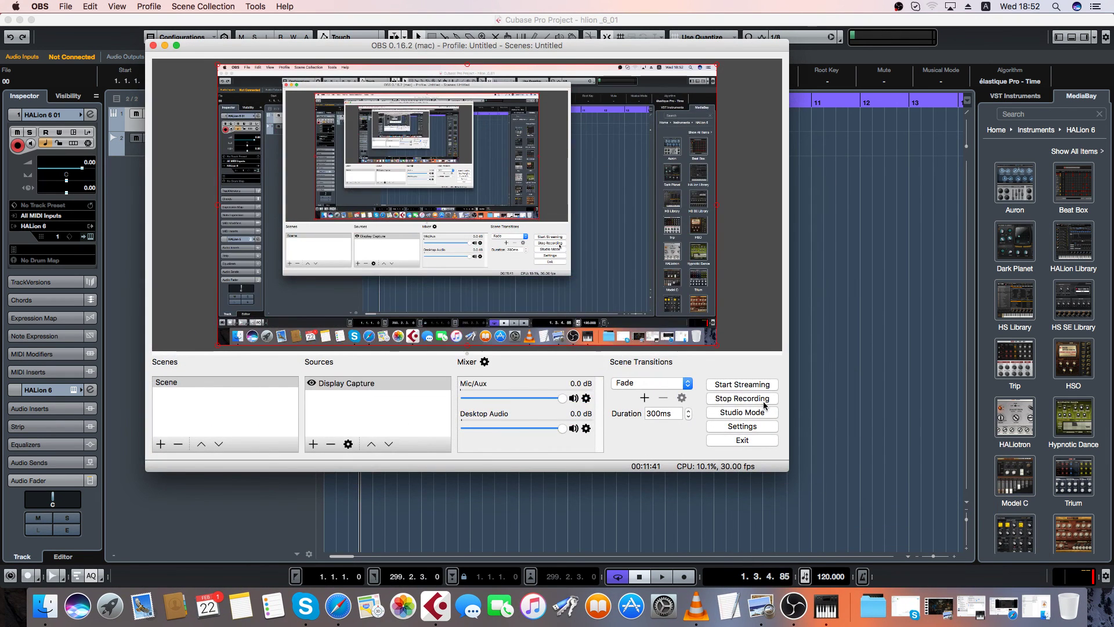